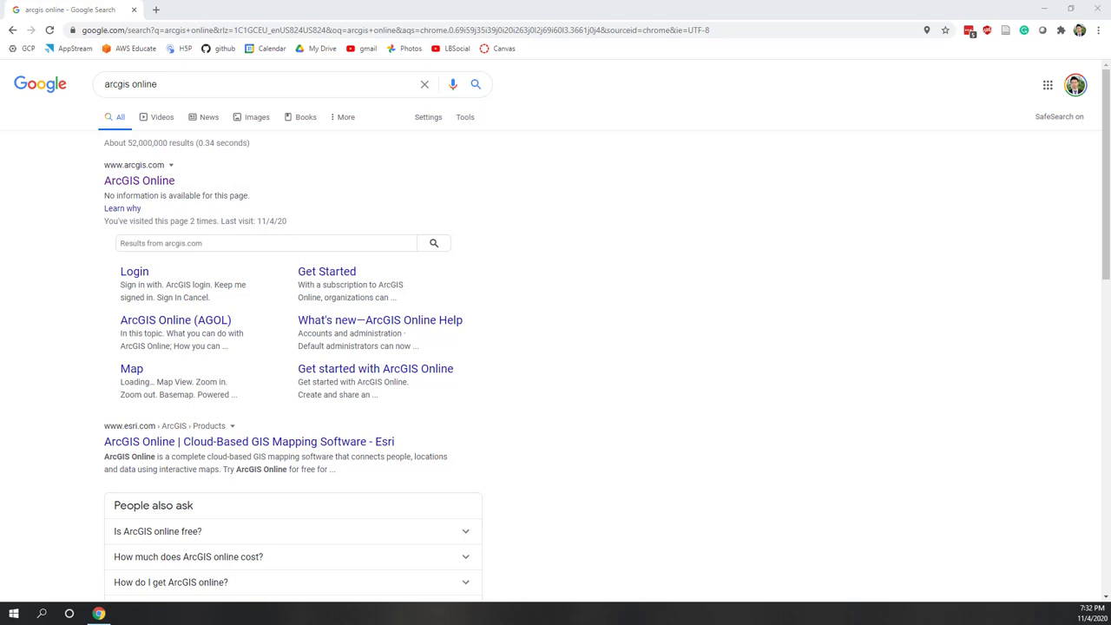
# Step: Open the ArcGIS Online sign-in page and submit jmu as the organization's URL, with the URL remembered
pyautogui.click(166, 183)
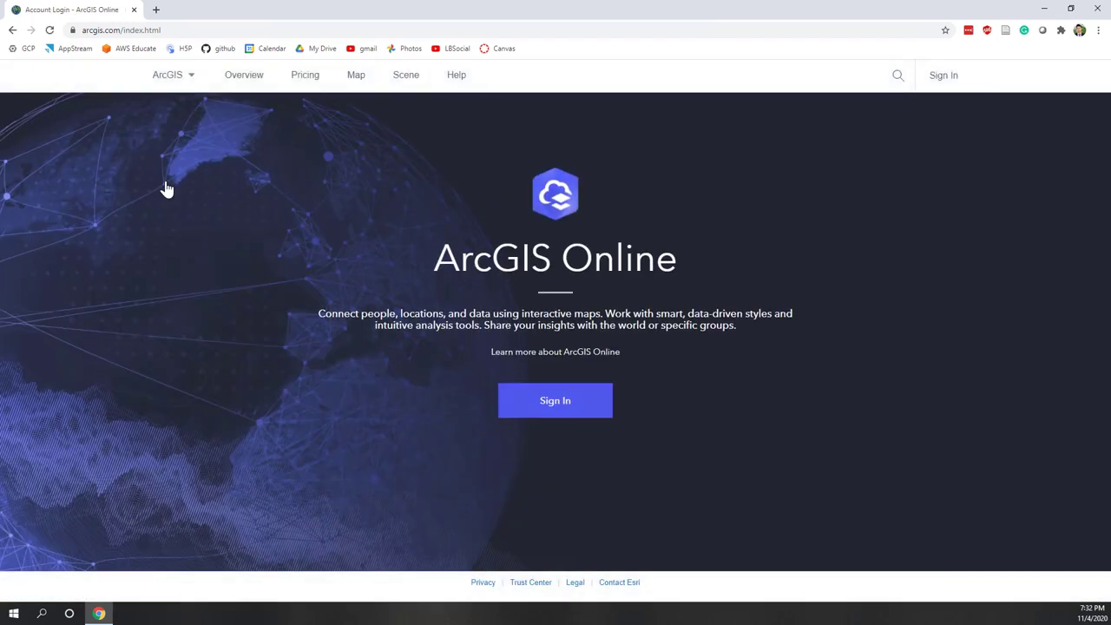
pyautogui.click(942, 78)
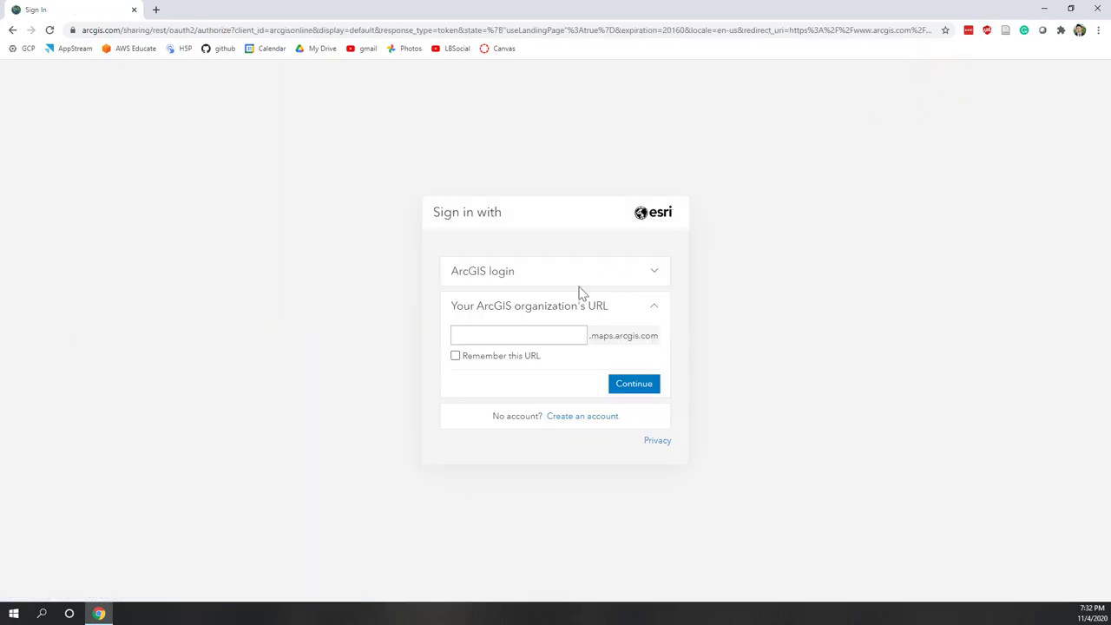
pyautogui.click(501, 334)
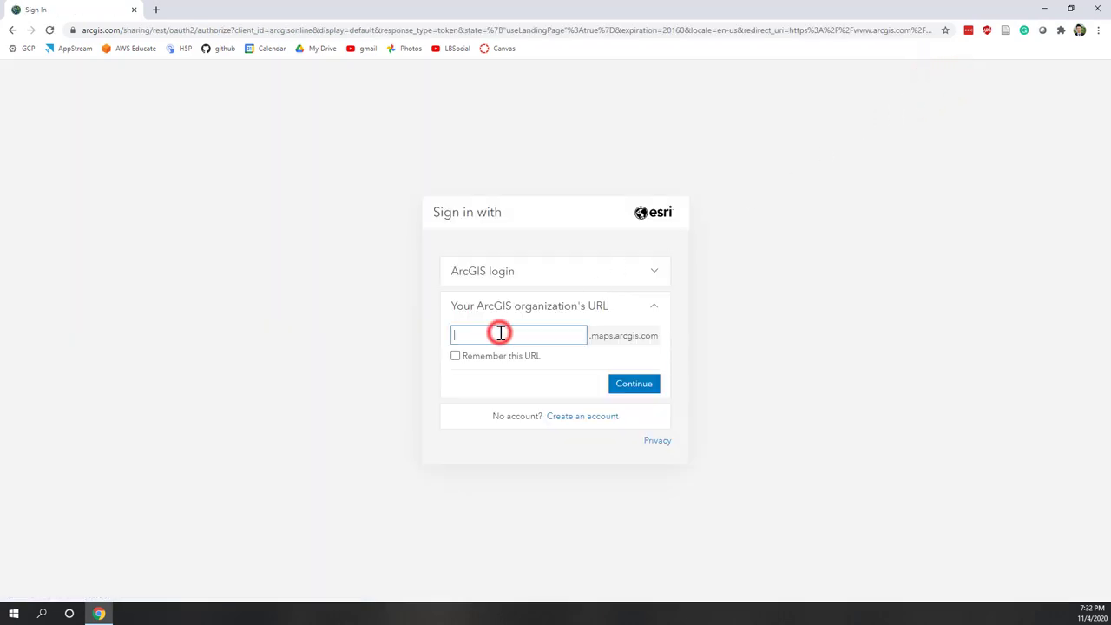
pyautogui.write('jmu')
pyautogui.click(455, 356)
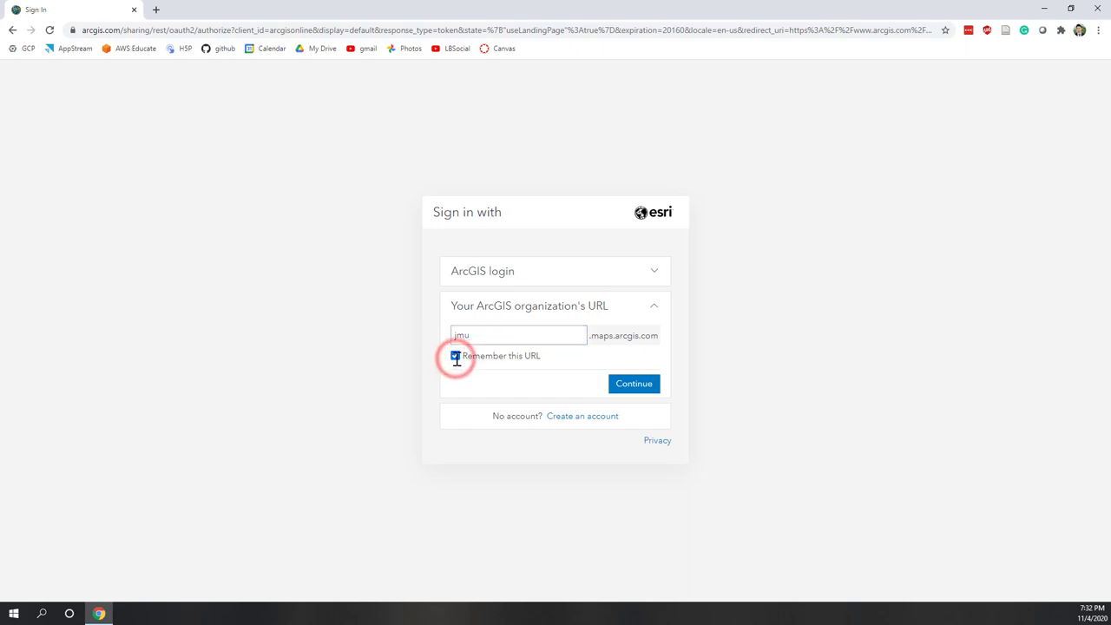
pyautogui.click(631, 388)
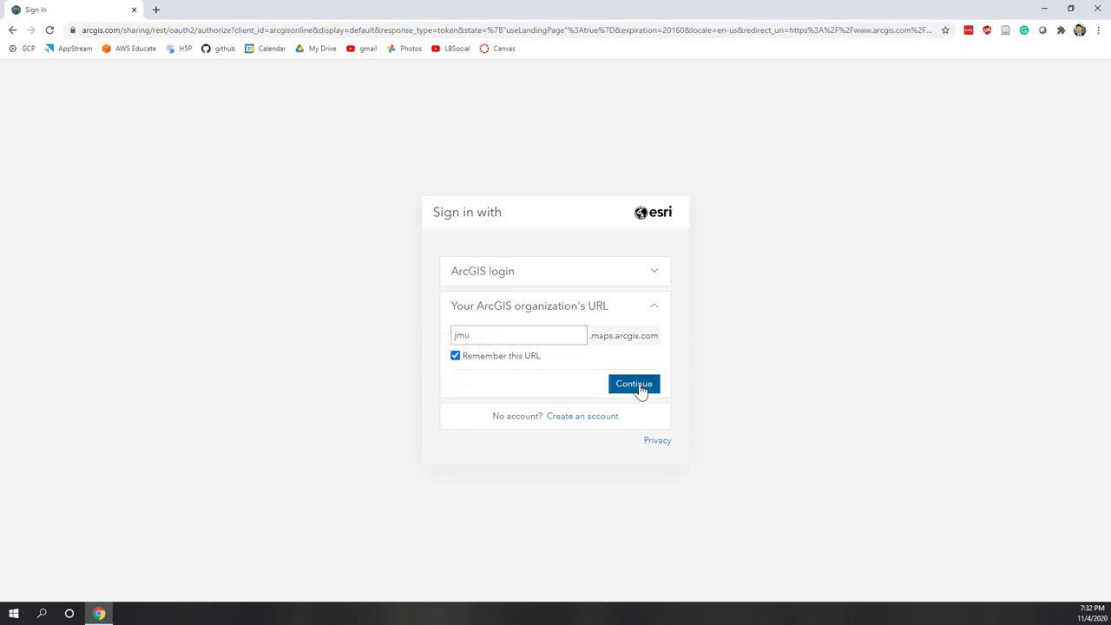
pyautogui.click(639, 390)
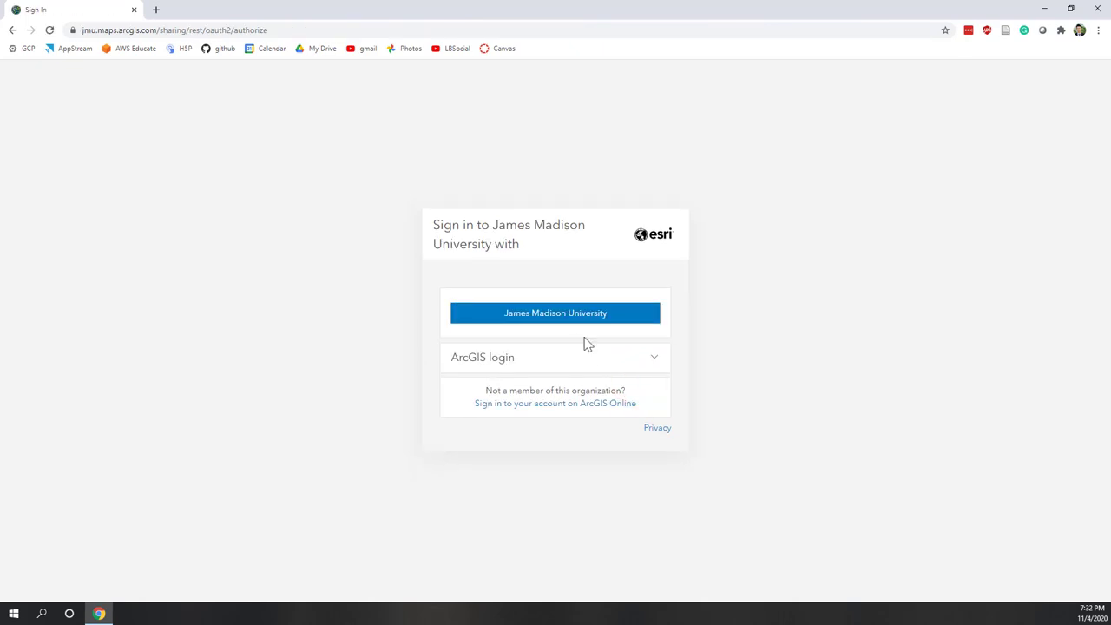
# Step: Log in through James Madison University with the prefilled account credentials
pyautogui.click(559, 321)
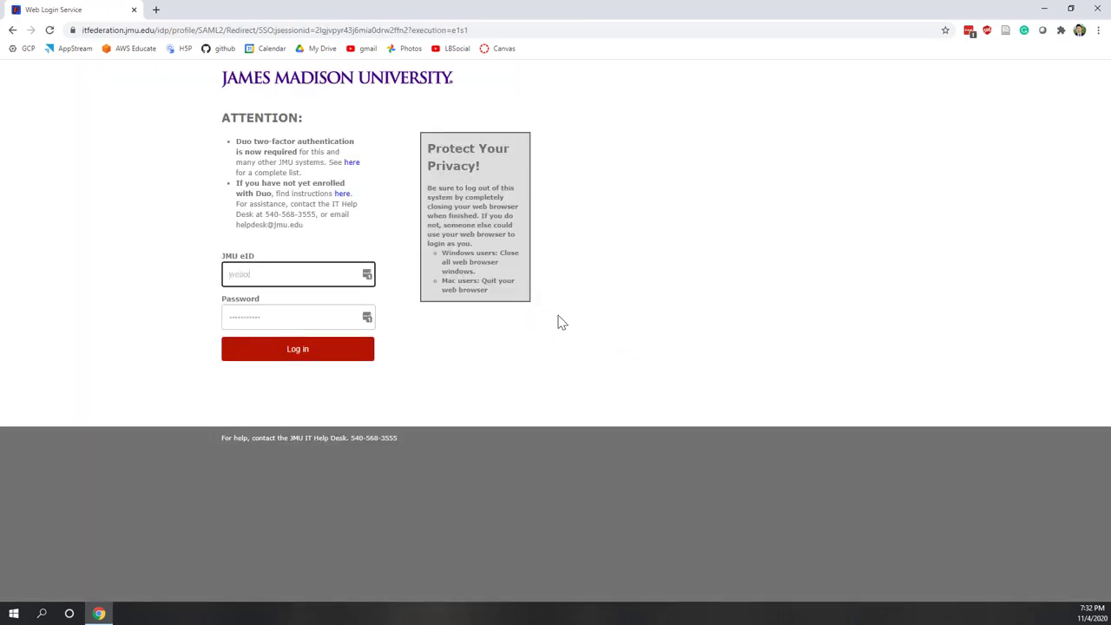
pyautogui.click(271, 351)
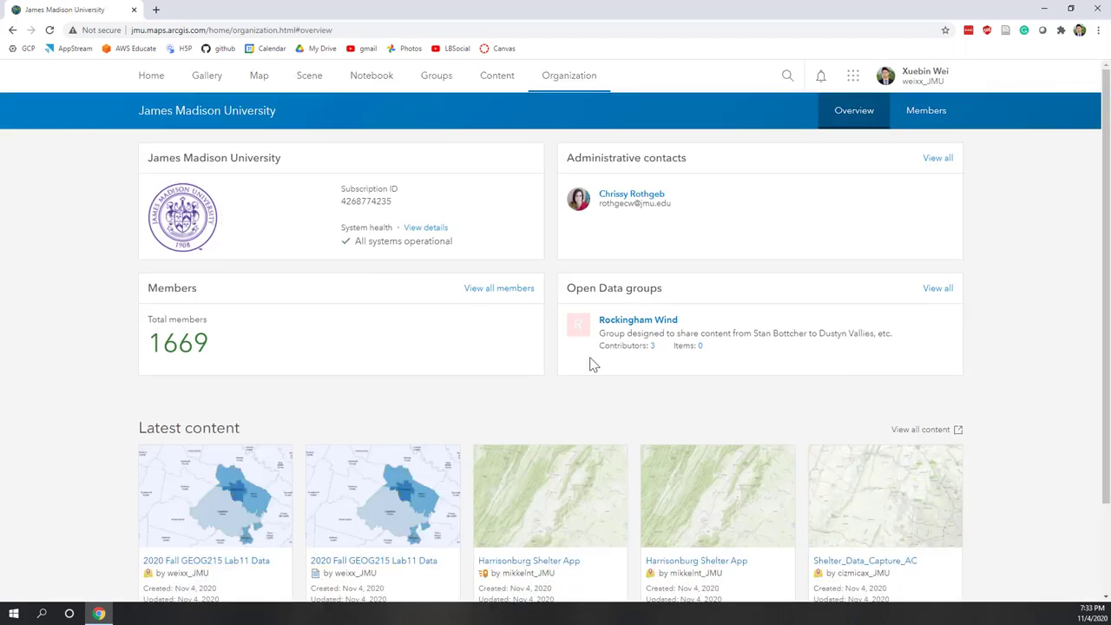
# Step: Open a new map in the standard map viewer and decline the Map Viewer Beta offer
pyautogui.scroll(-2, 591, 365)
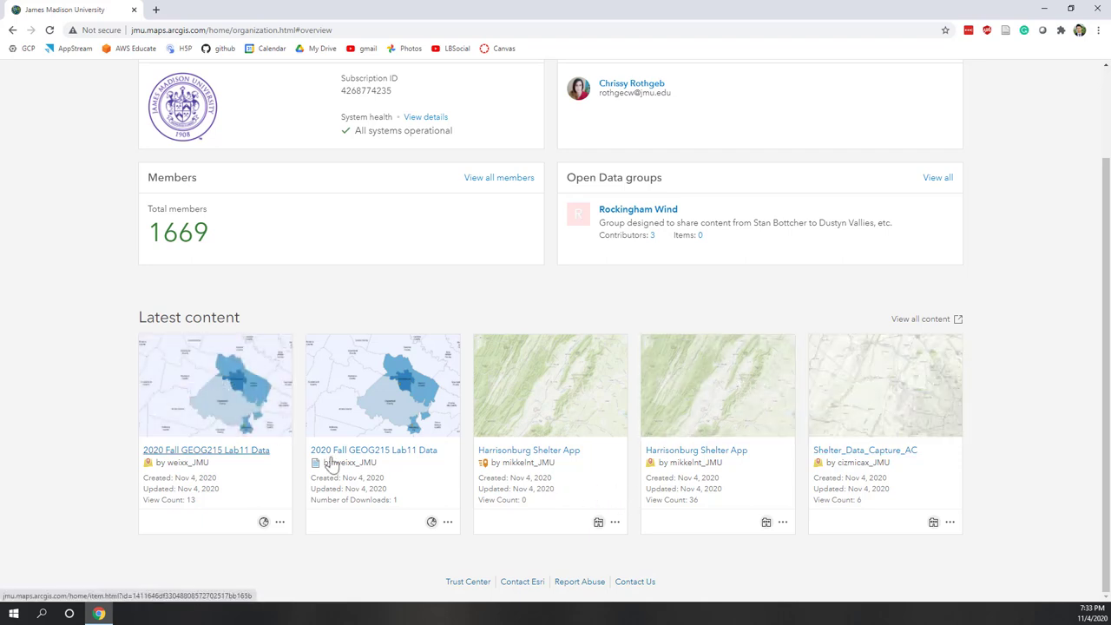
pyautogui.scroll(3, 45, 434)
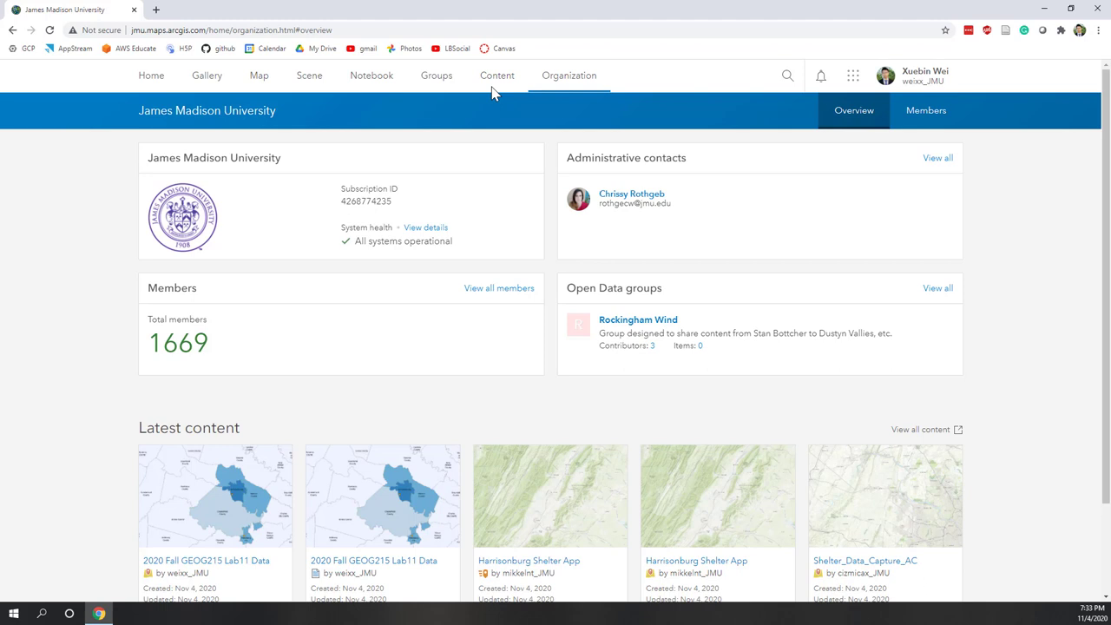
pyautogui.click(261, 78)
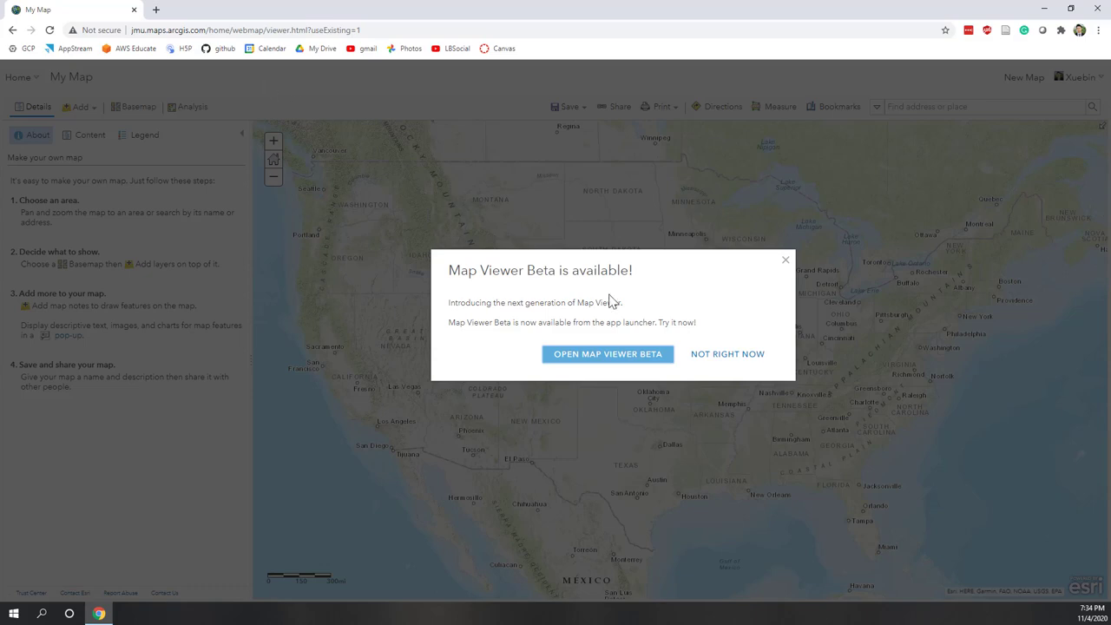
pyautogui.click(709, 355)
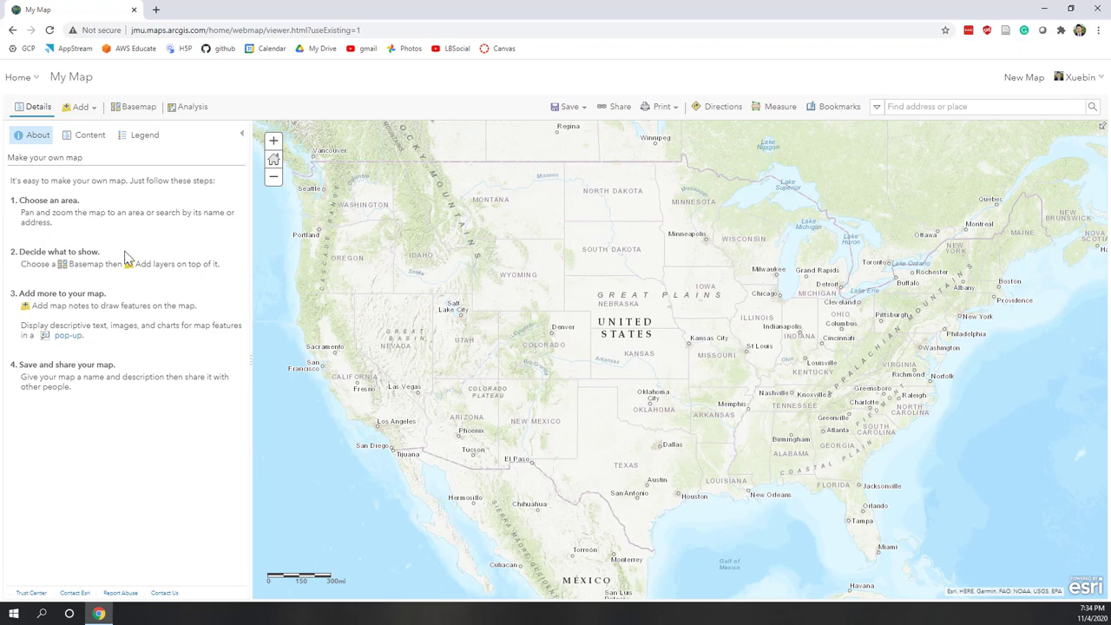
# Step: Start a layer search for the map and switch its source from My Content to ArcGIS Online
pyautogui.click(81, 108)
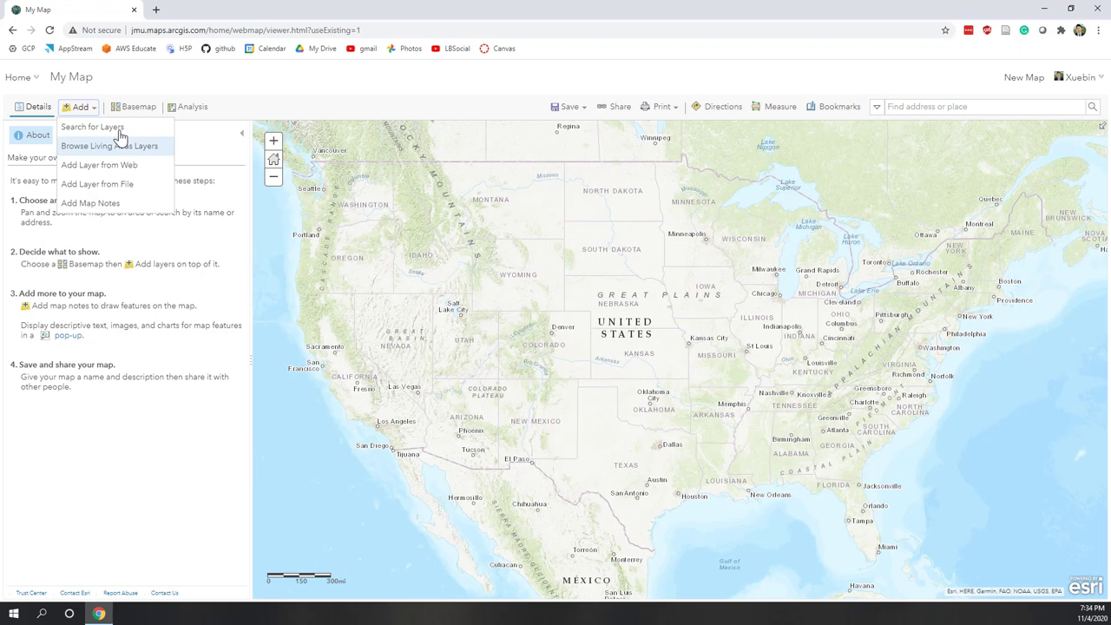
pyautogui.click(107, 129)
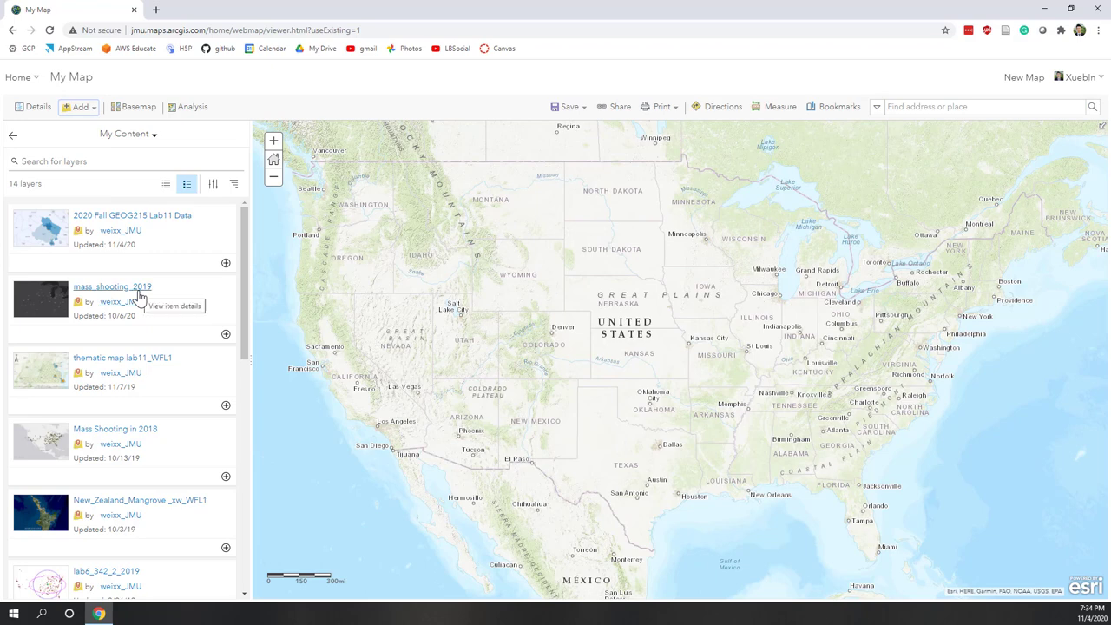
pyautogui.scroll(-5, 129, 434)
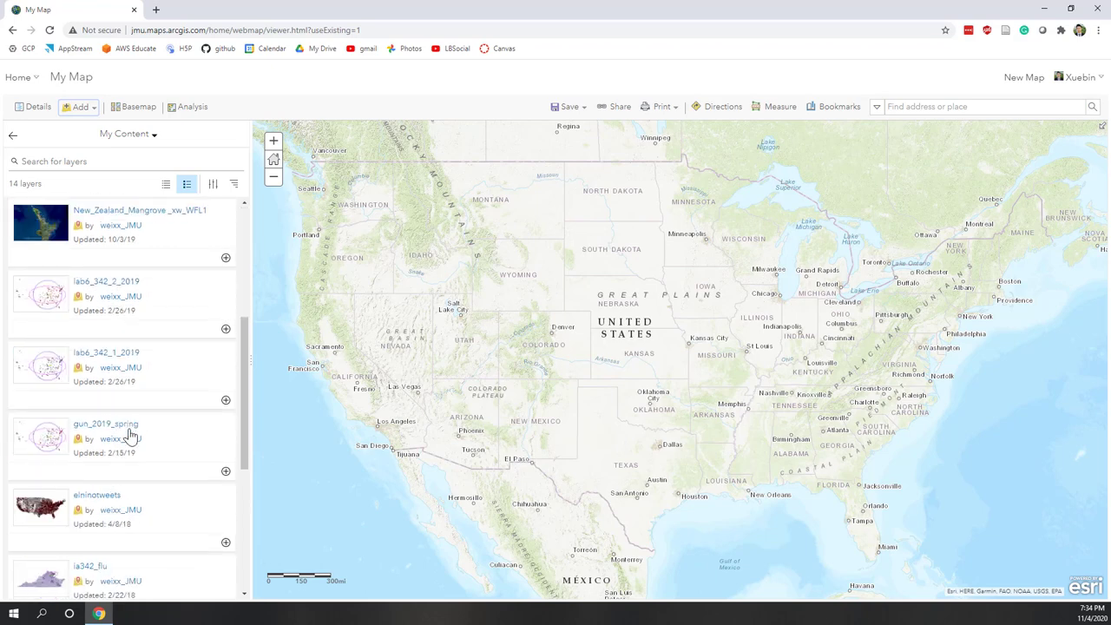
pyautogui.scroll(5, 131, 434)
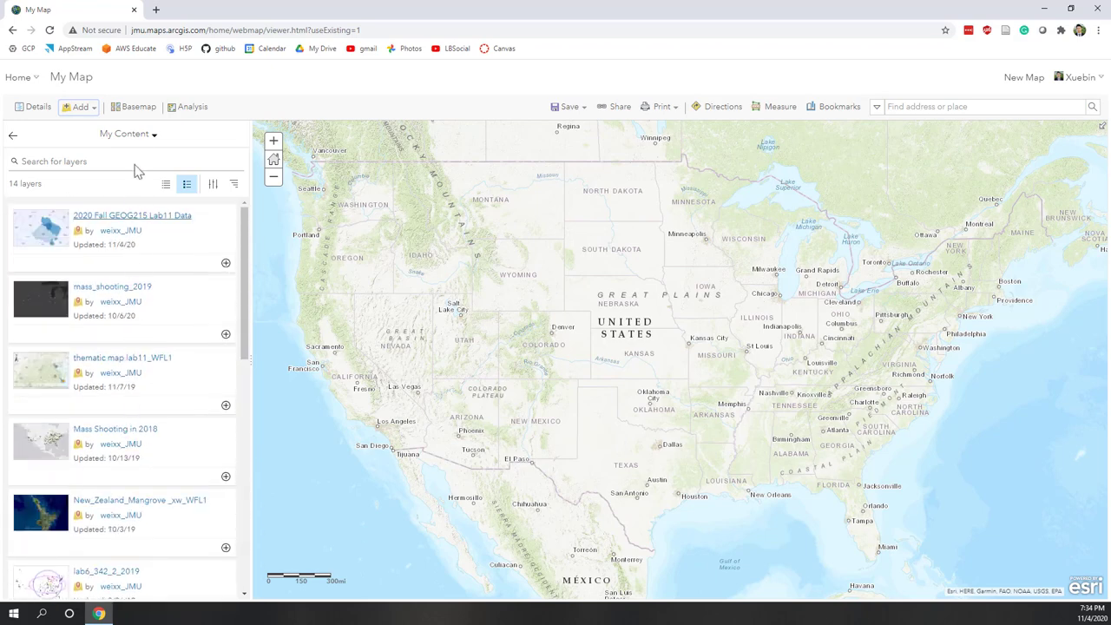
pyautogui.click(136, 136)
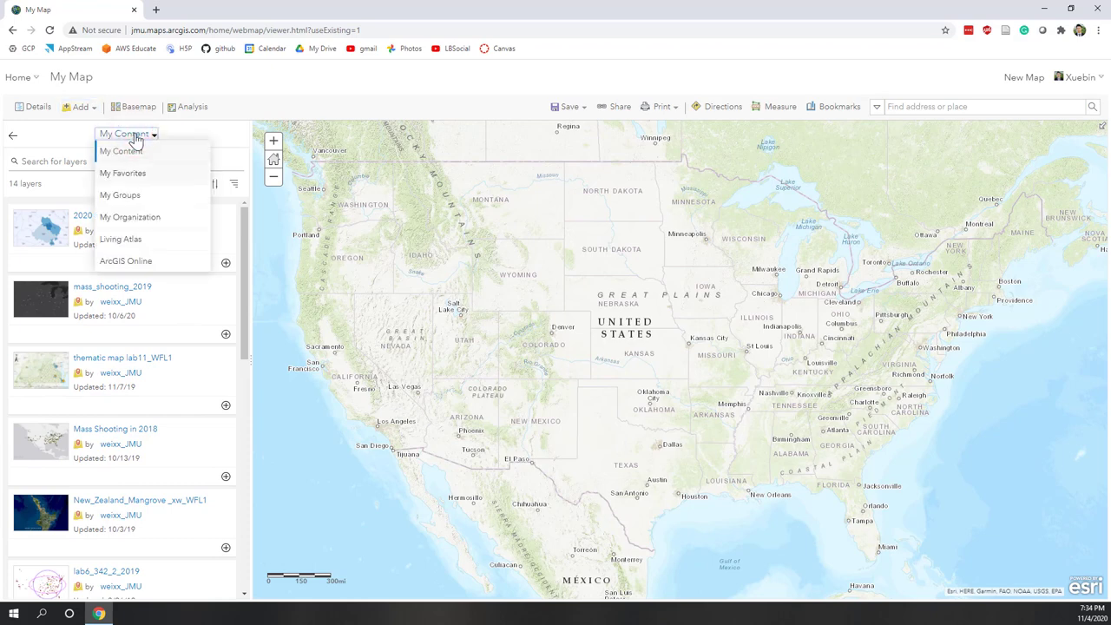
pyautogui.click(147, 262)
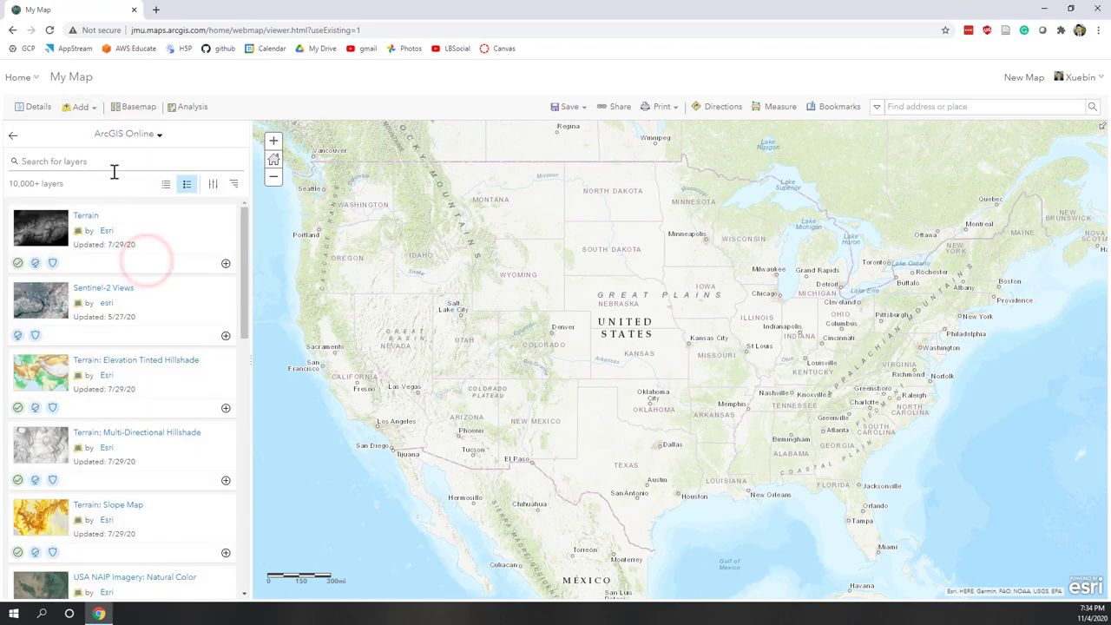
# Step: Search the ArcGIS Online layers for "2020 fall geog215 lab11 data"
pyautogui.click(110, 162)
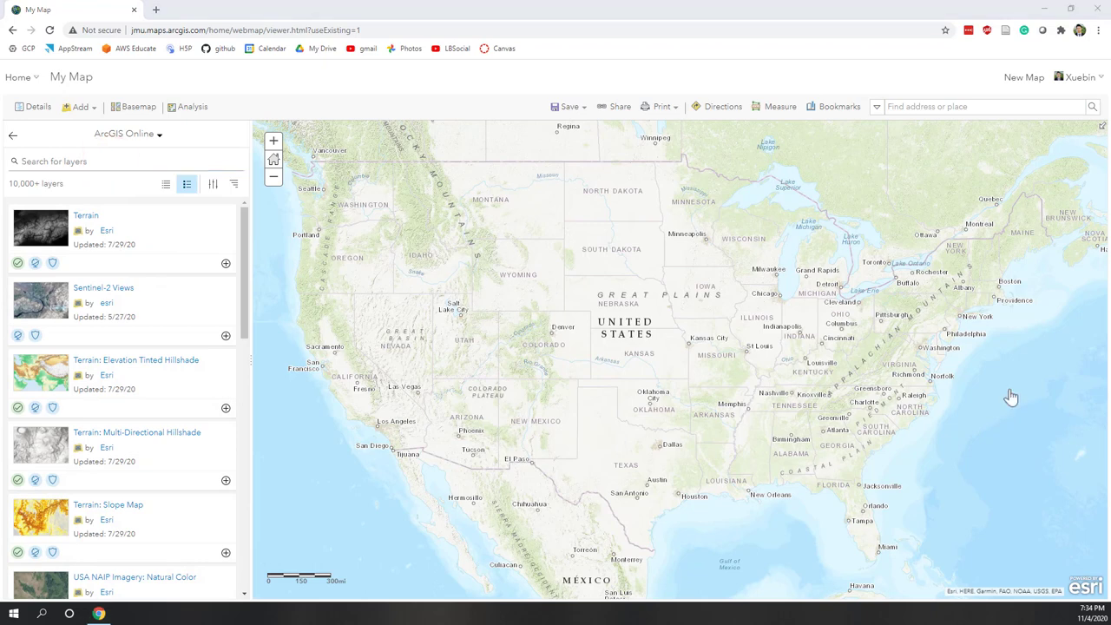
pyautogui.click(110, 161)
pyautogui.write('2')
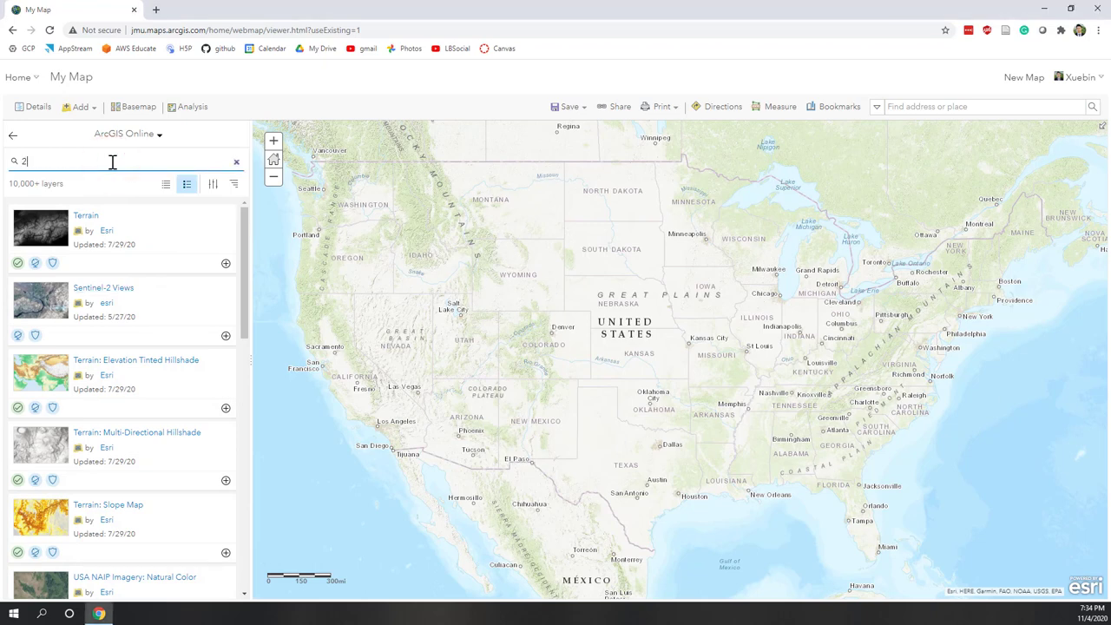
pyautogui.write('020 fall geog215 lab11 data')
pyautogui.press('Return')
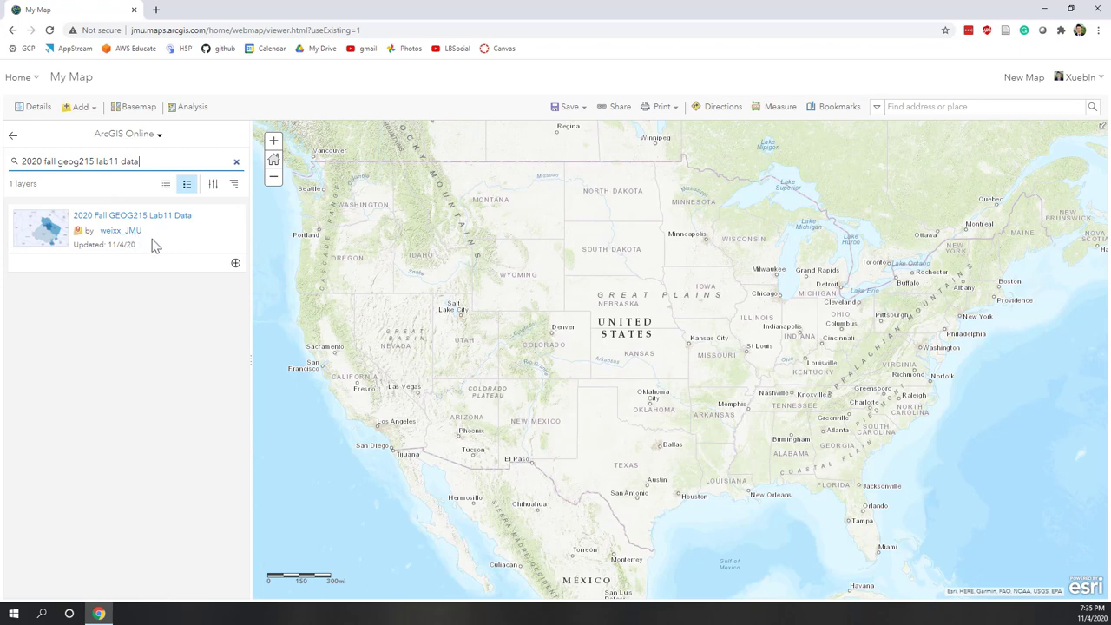
# Step: Add the 2020 Fall GEOG215 Lab11 Data layer from the search results to the map
pyautogui.click(236, 263)
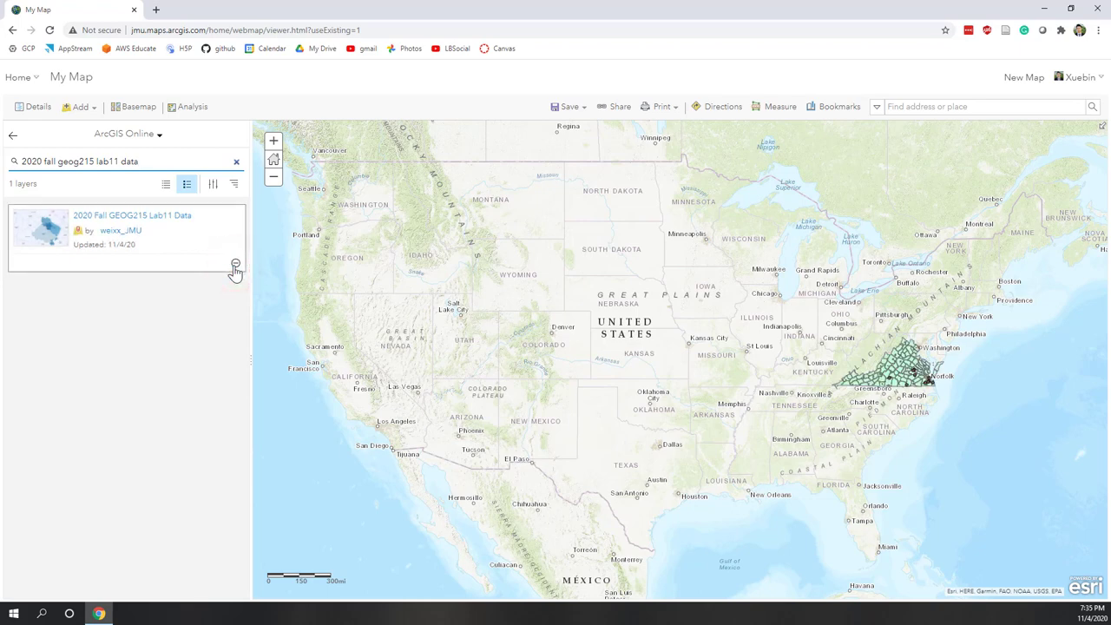
pyautogui.scroll(2, 966, 370)
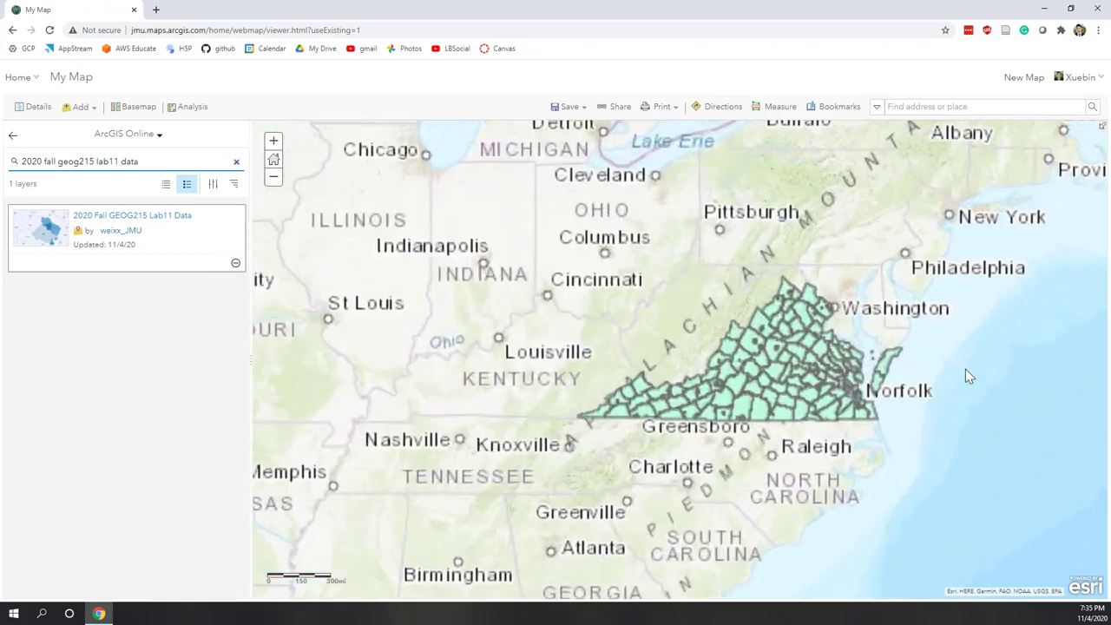
pyautogui.scroll(-2, 773, 356)
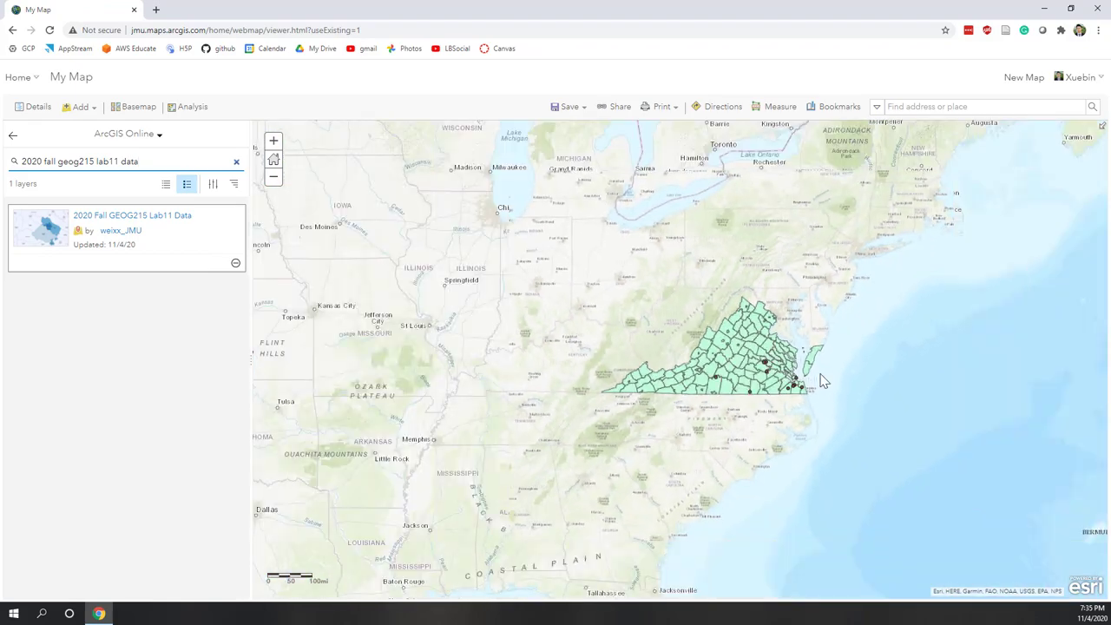
pyautogui.scroll(2, 823, 382)
pyautogui.scroll(-1, 823, 382)
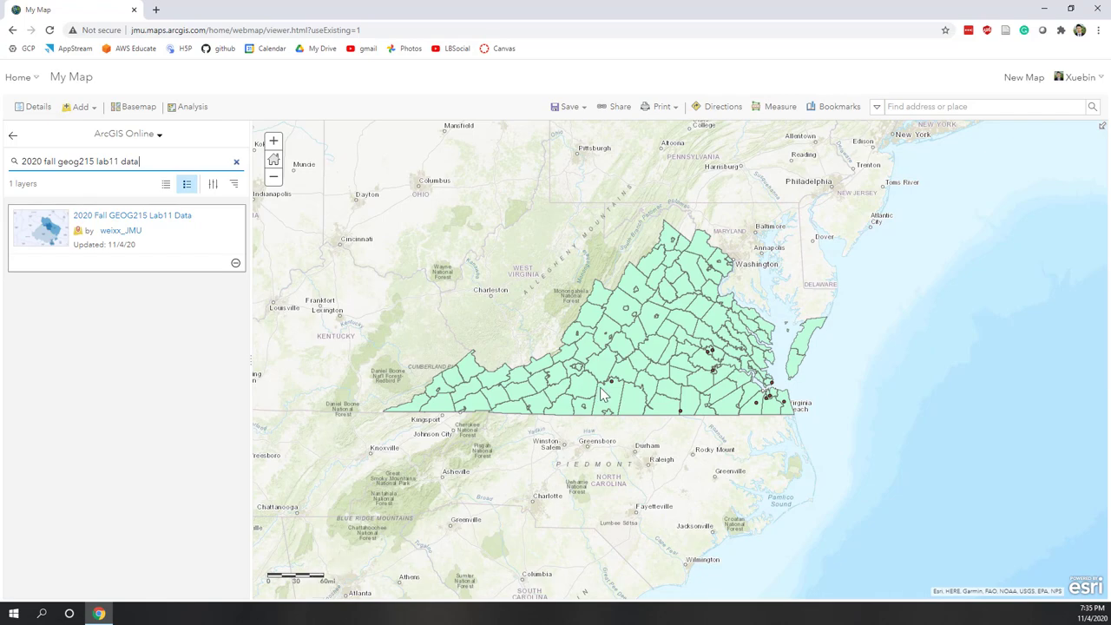
pyautogui.scroll(-1, 600, 390)
pyautogui.scroll(1, 600, 387)
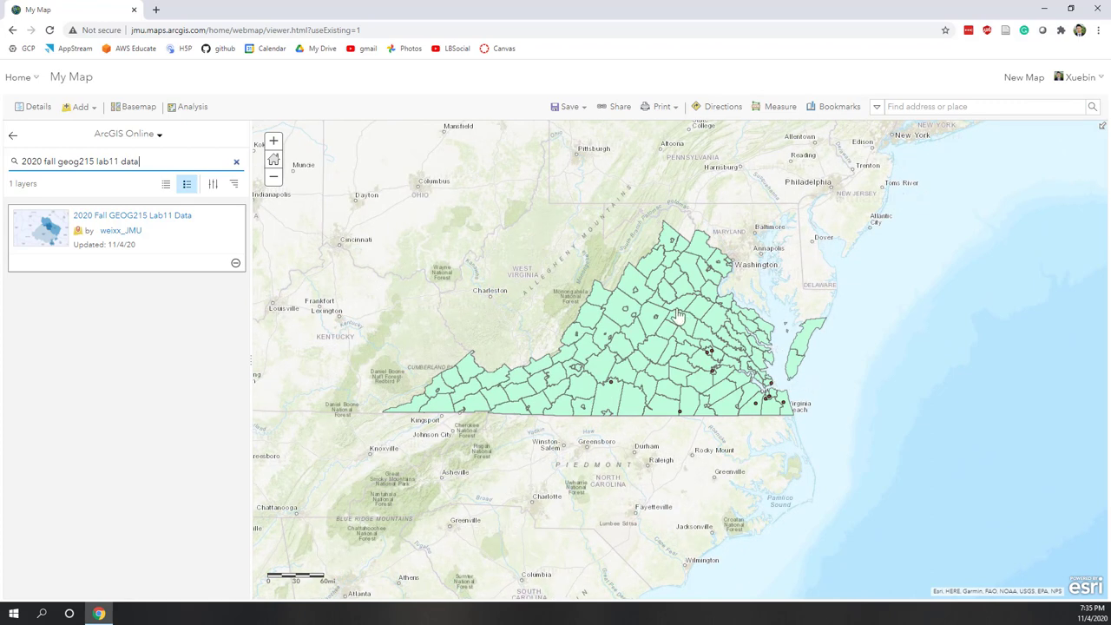
# Step: Leave the layer search and display the map's contents to review the mass shooting va and pop county layers
pyautogui.click(14, 138)
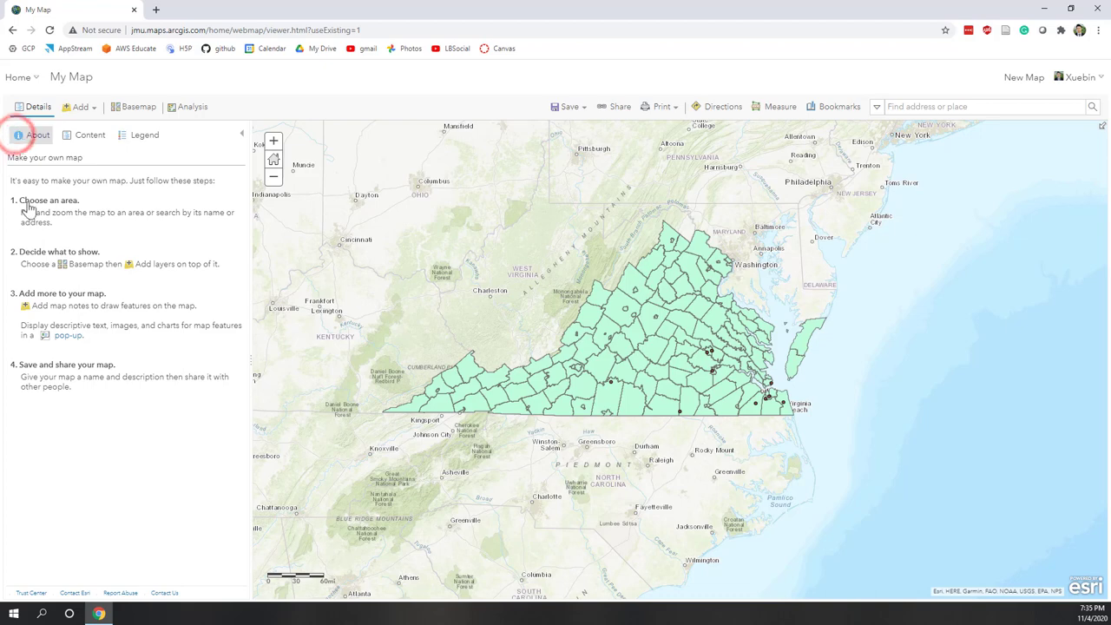
pyautogui.click(88, 140)
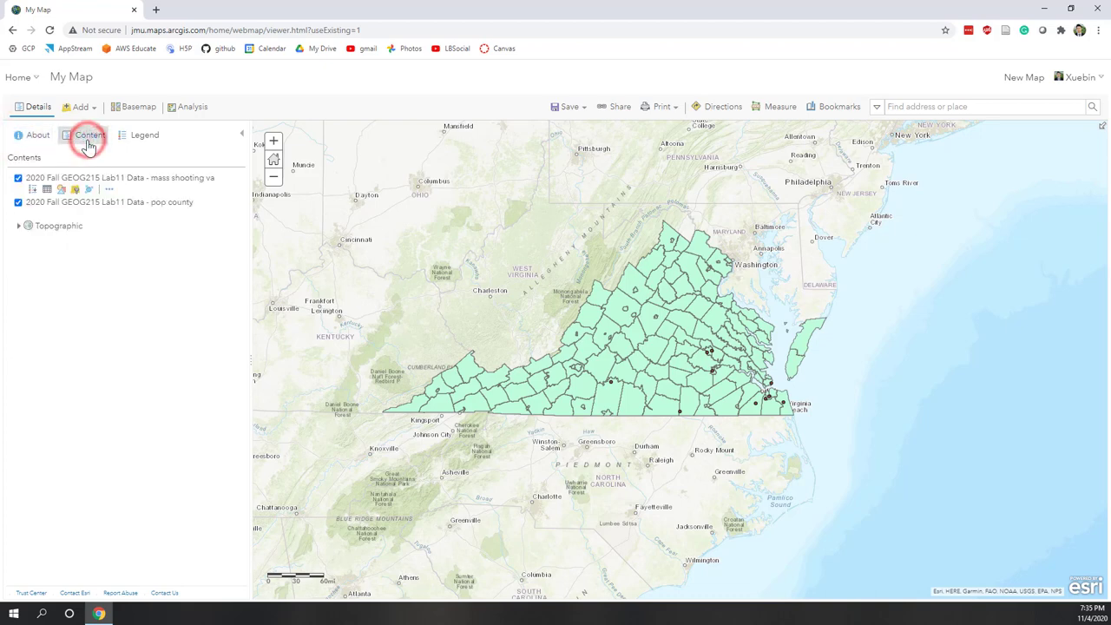
pyautogui.moveTo(197, 187)
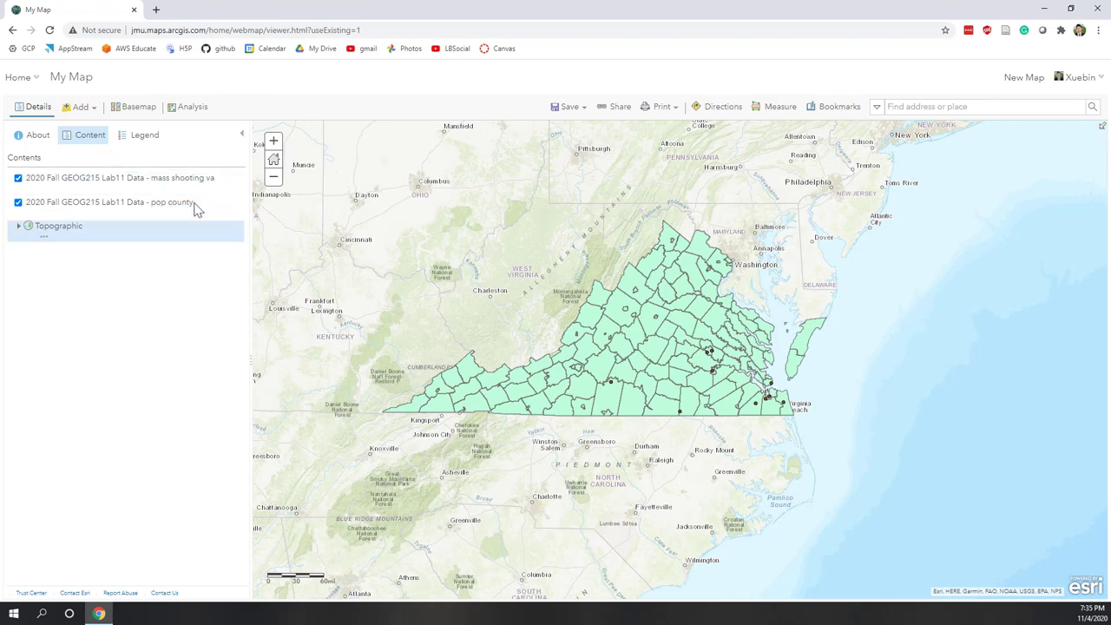
pyautogui.moveTo(195, 212)
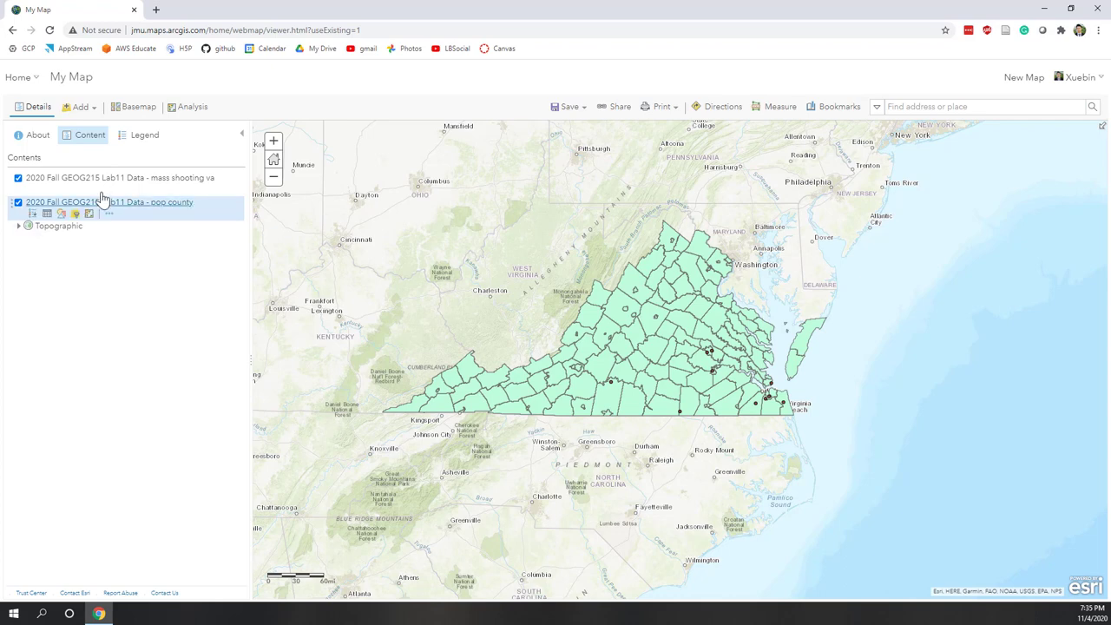
pyautogui.moveTo(102, 196)
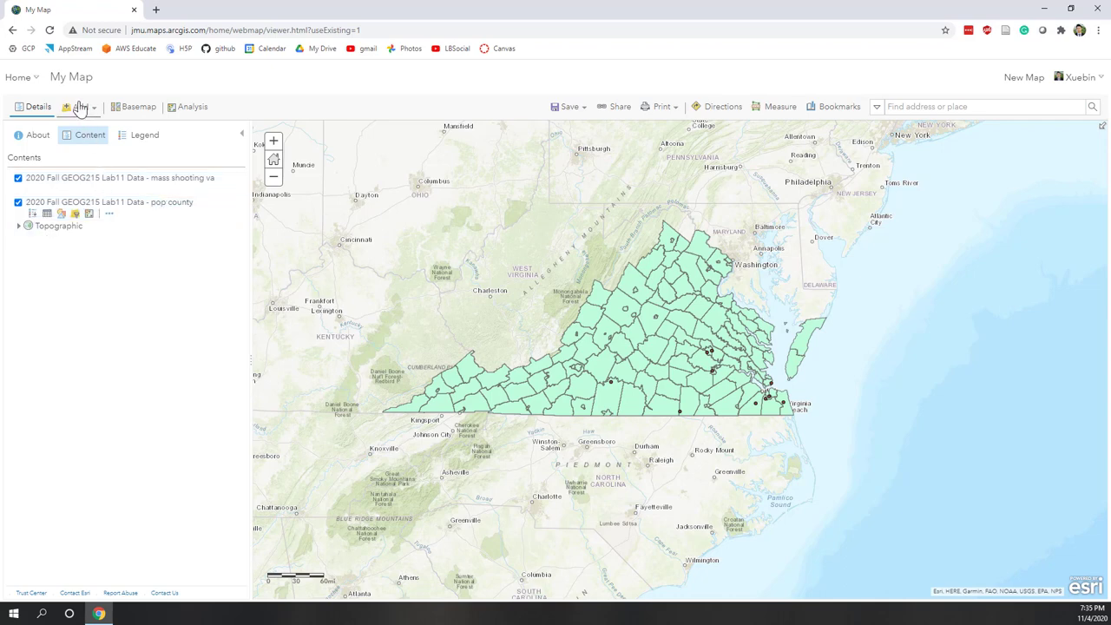
# Step: Change the map's basemap to Dark Gray Canvas
pyautogui.click(139, 107)
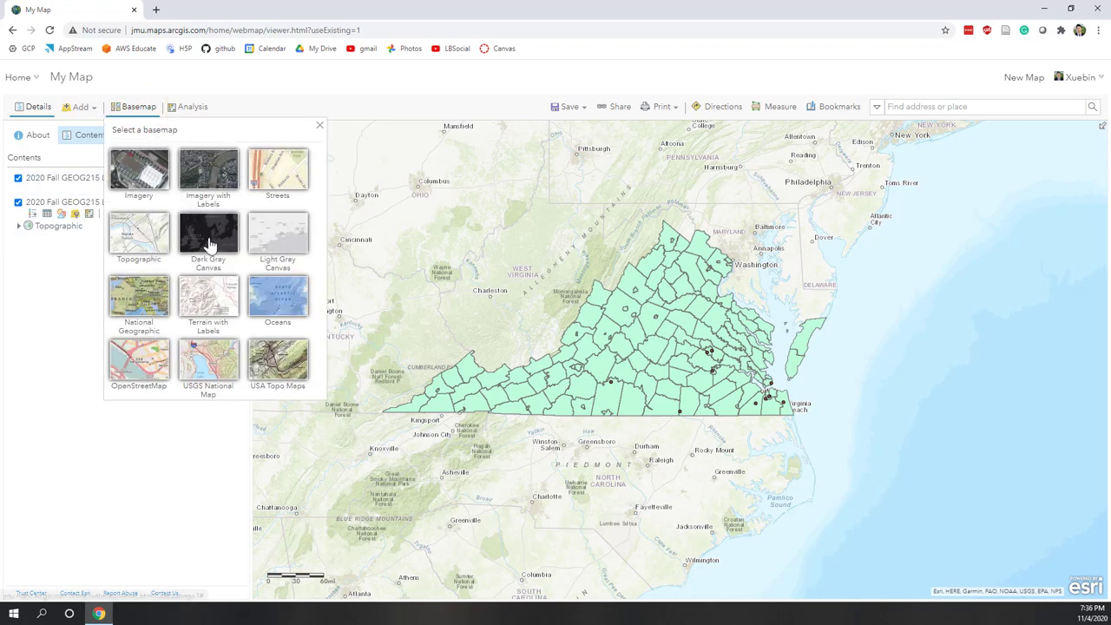
pyautogui.click(208, 241)
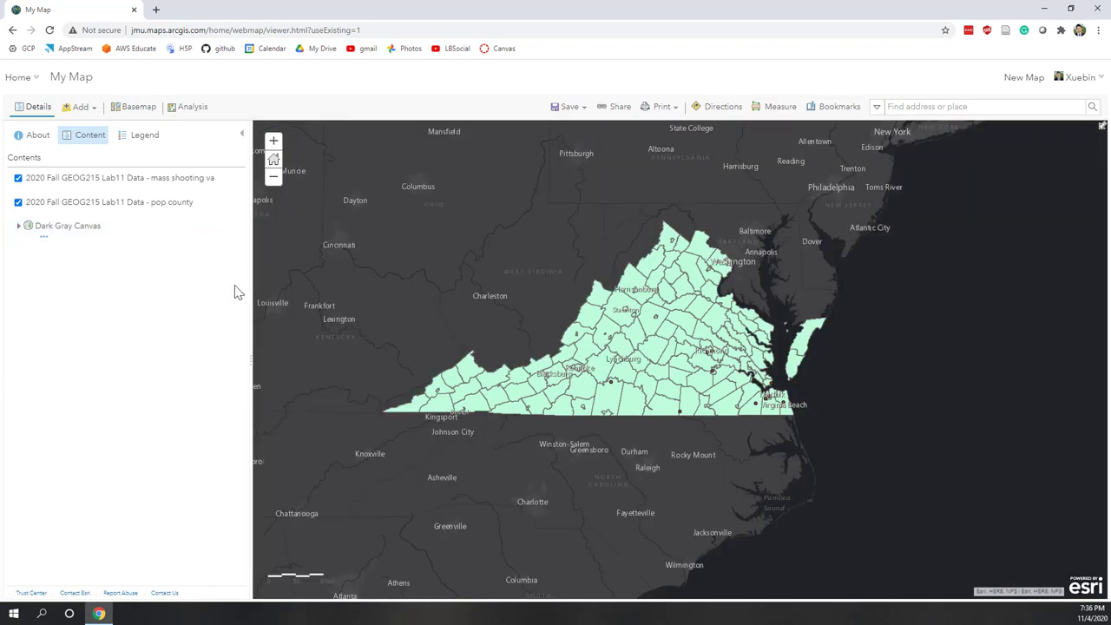
# Step: Remove the World Dark Gray Reference layer from the Dark Gray Canvas basemap
pyautogui.click(18, 226)
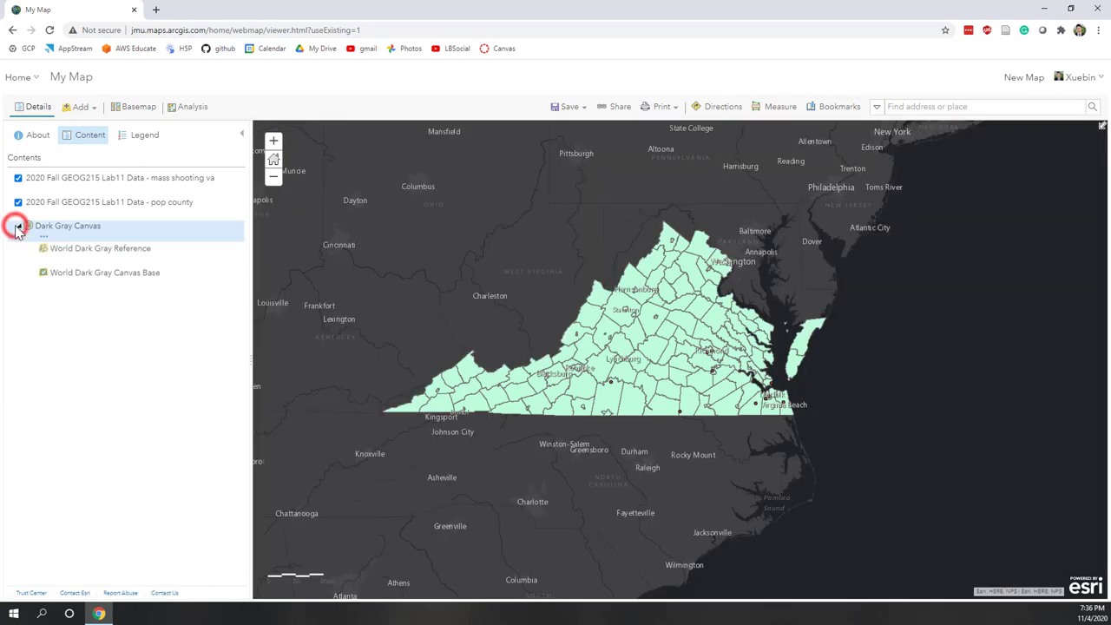
pyautogui.click(55, 260)
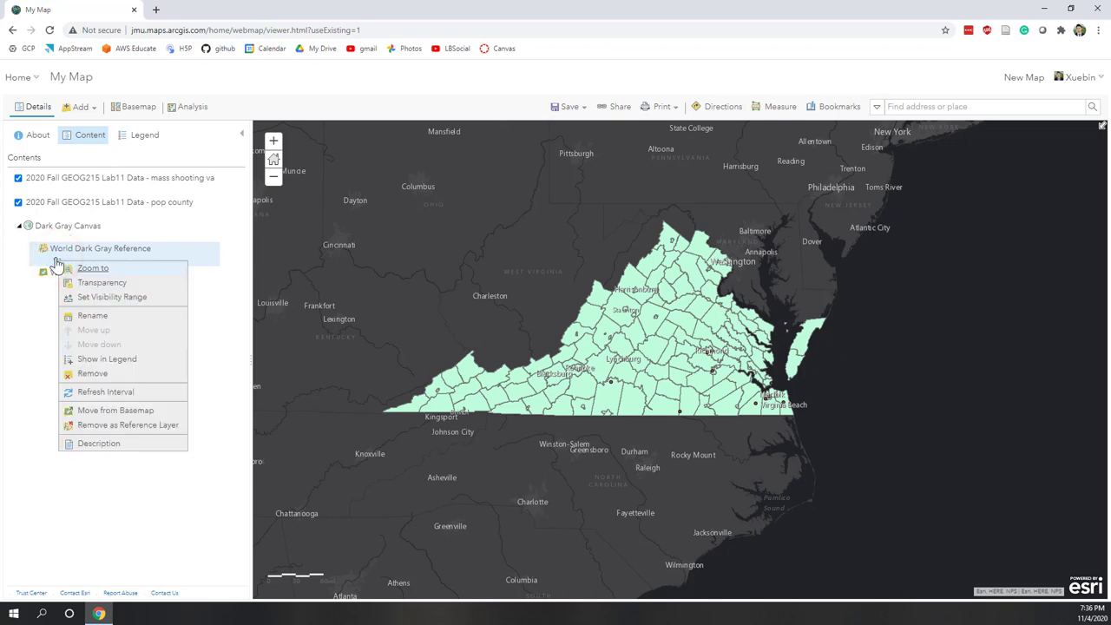
pyautogui.moveTo(67, 297)
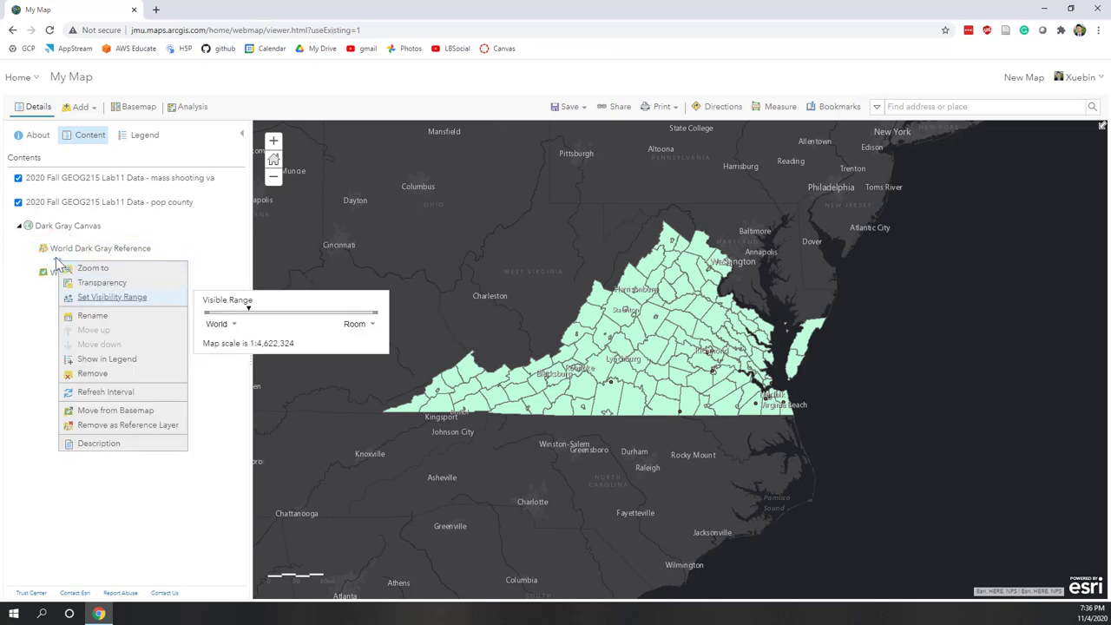
pyautogui.click(90, 373)
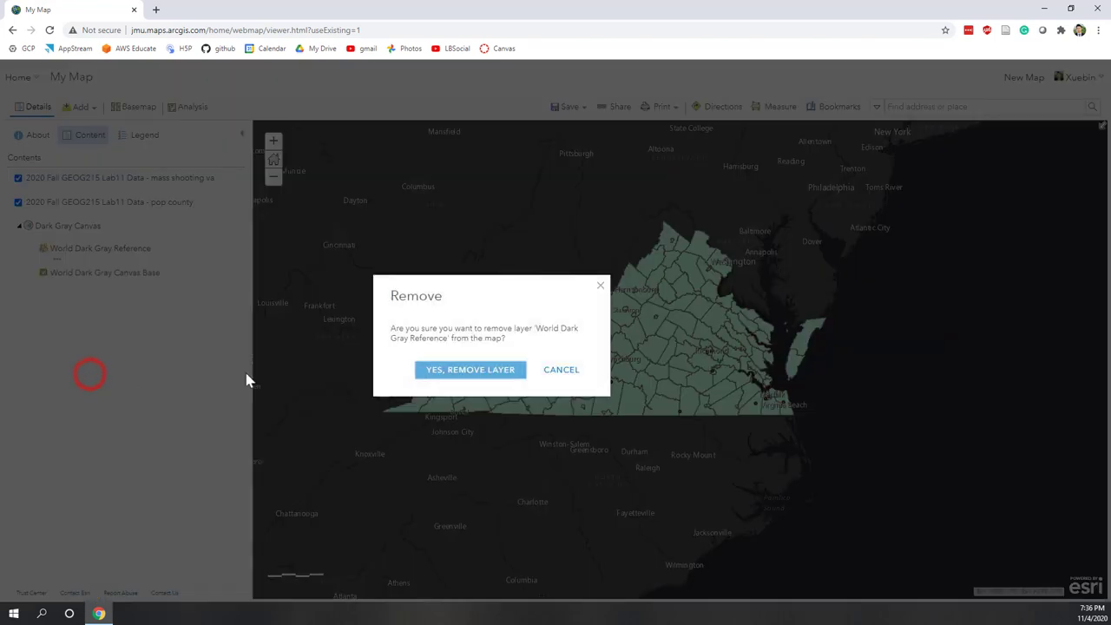
pyautogui.click(503, 374)
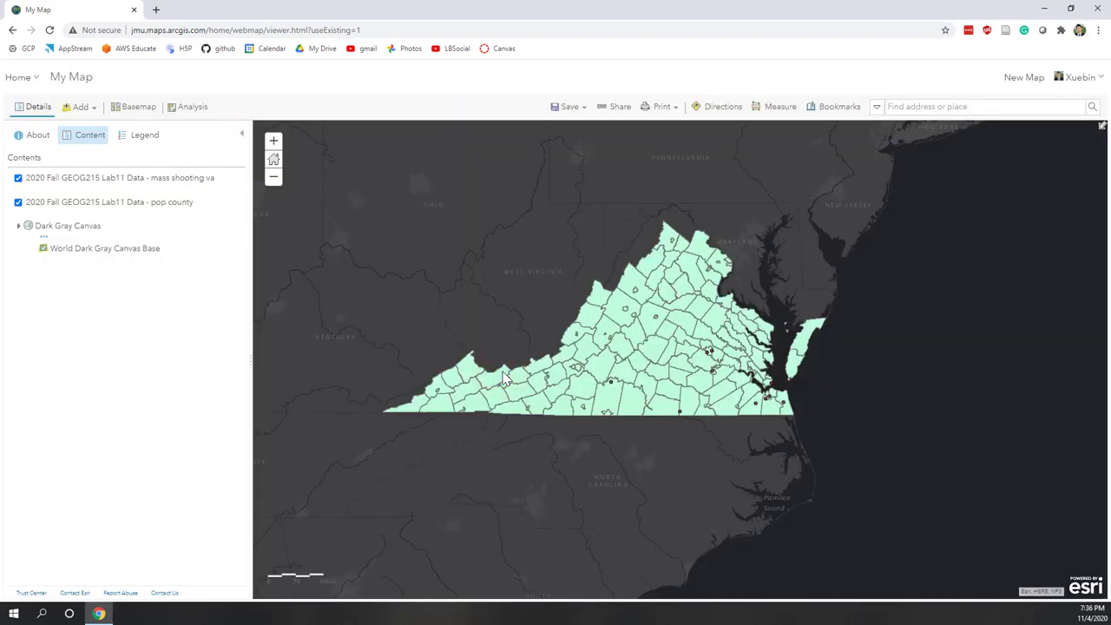
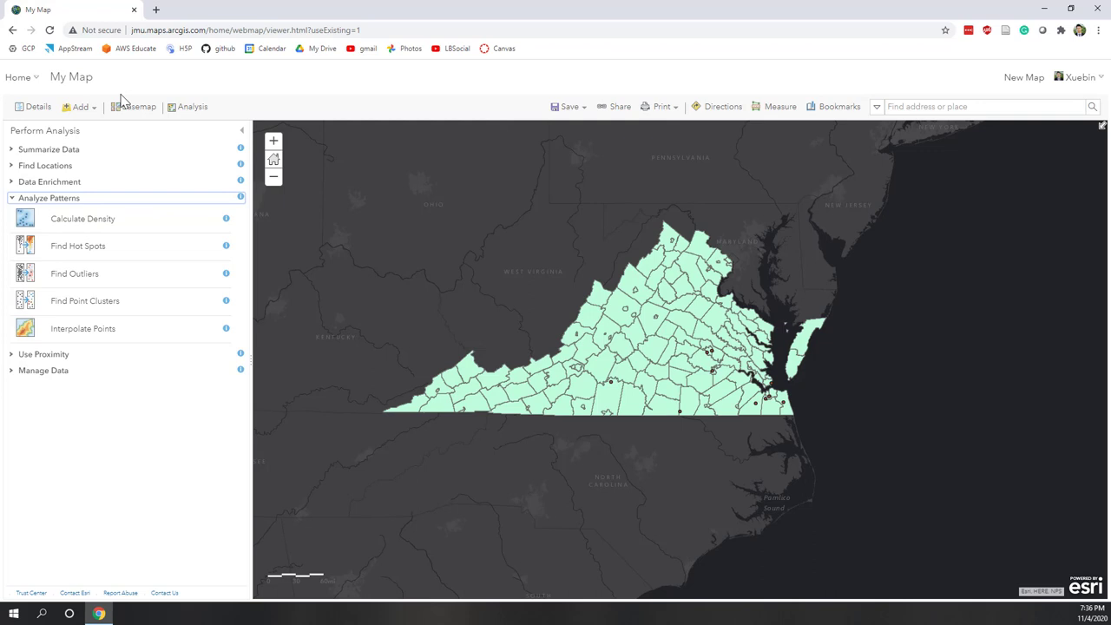
# Step: Review the Use Proximity and Manage Data analysis tools and return to the map's contents
pyautogui.click(66, 355)
pyautogui.click(66, 373)
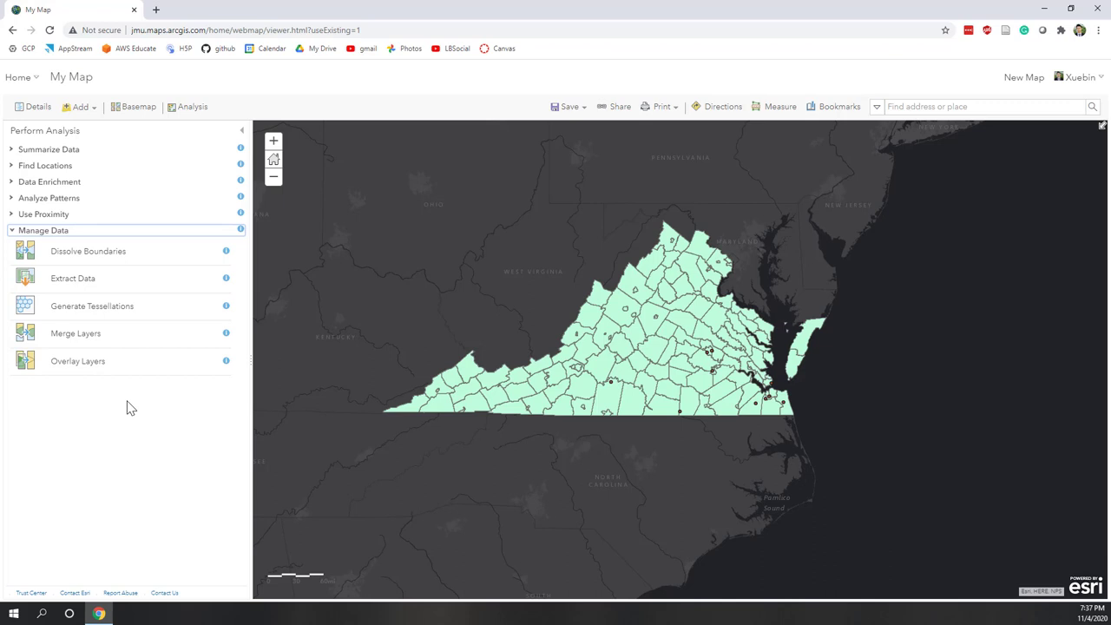
pyautogui.click(32, 108)
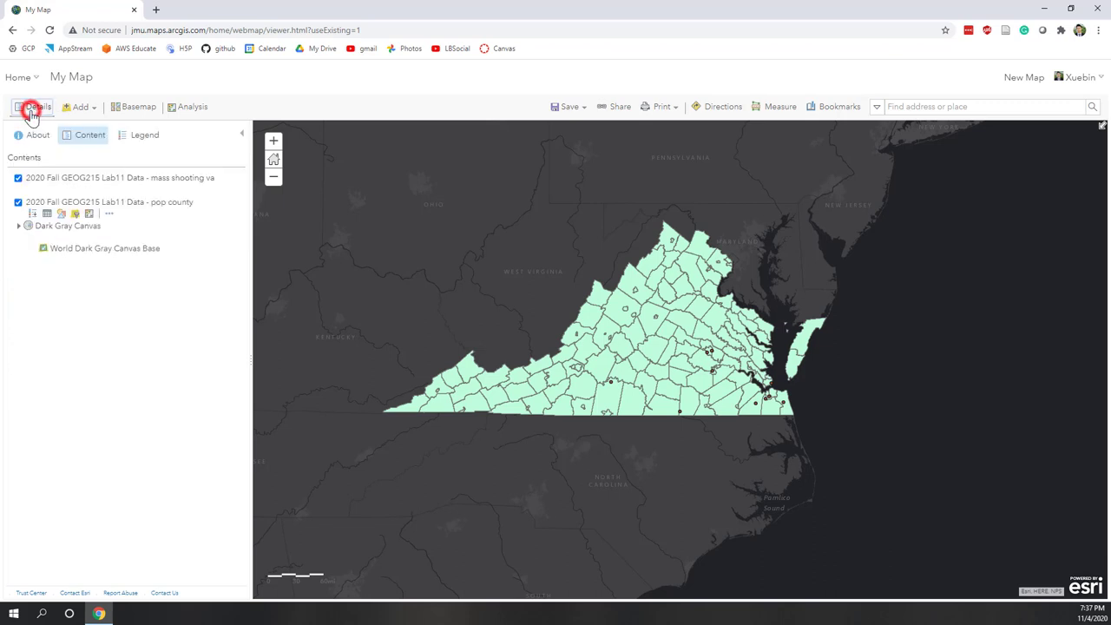
# Step: Hide the pop county layer, keep the mass shooting va layer displayed, and show its legend symbol in the contents
pyautogui.click(18, 202)
pyautogui.click(18, 178)
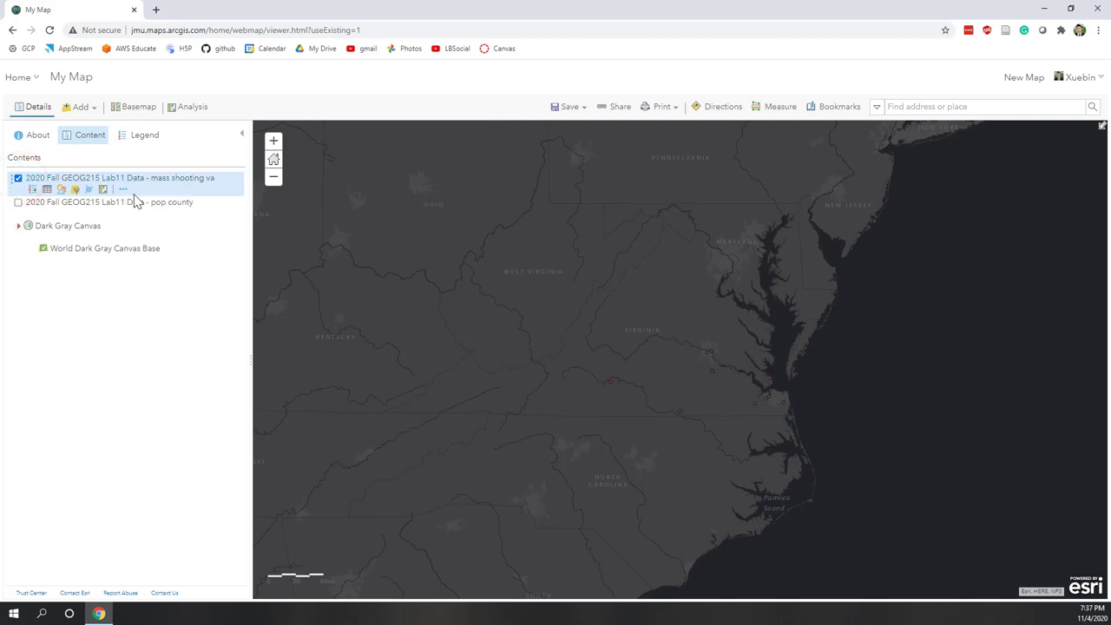
pyautogui.click(33, 191)
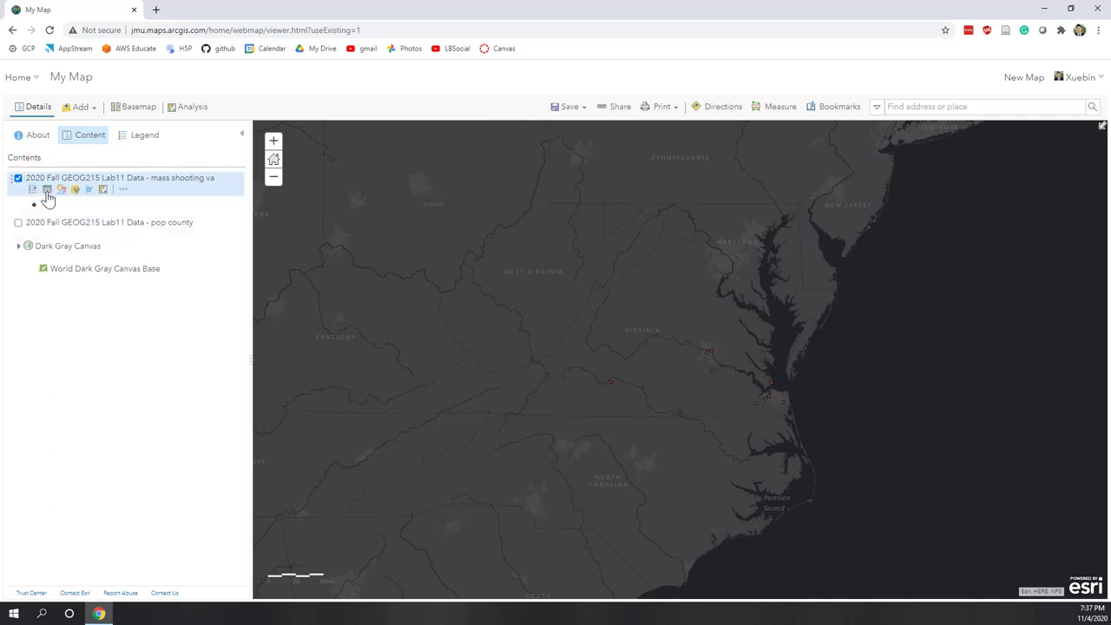
# Step: Open the attribute table of the mass shooting va layer and look through its records
pyautogui.click(48, 192)
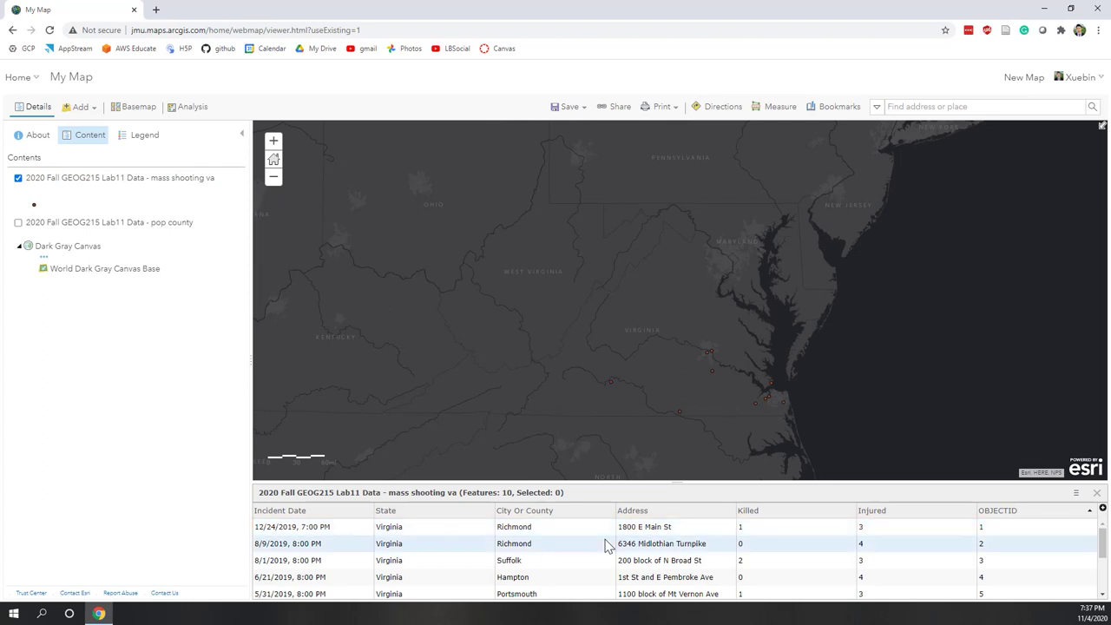
pyautogui.scroll(-2, 608, 547)
pyautogui.scroll(2, 608, 589)
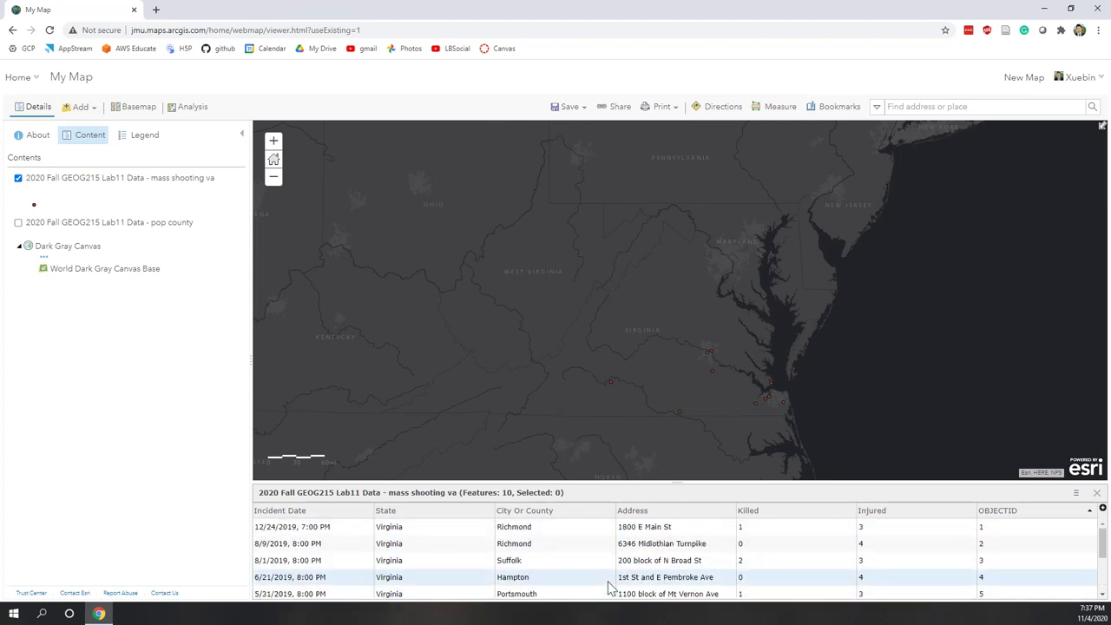
pyautogui.scroll(-2, 610, 589)
pyautogui.scroll(2, 611, 589)
# Step: Try building a filter on the mass shooting va layer with the Killed field and the "is" operator, and close it without applying
pyautogui.moveTo(64, 198)
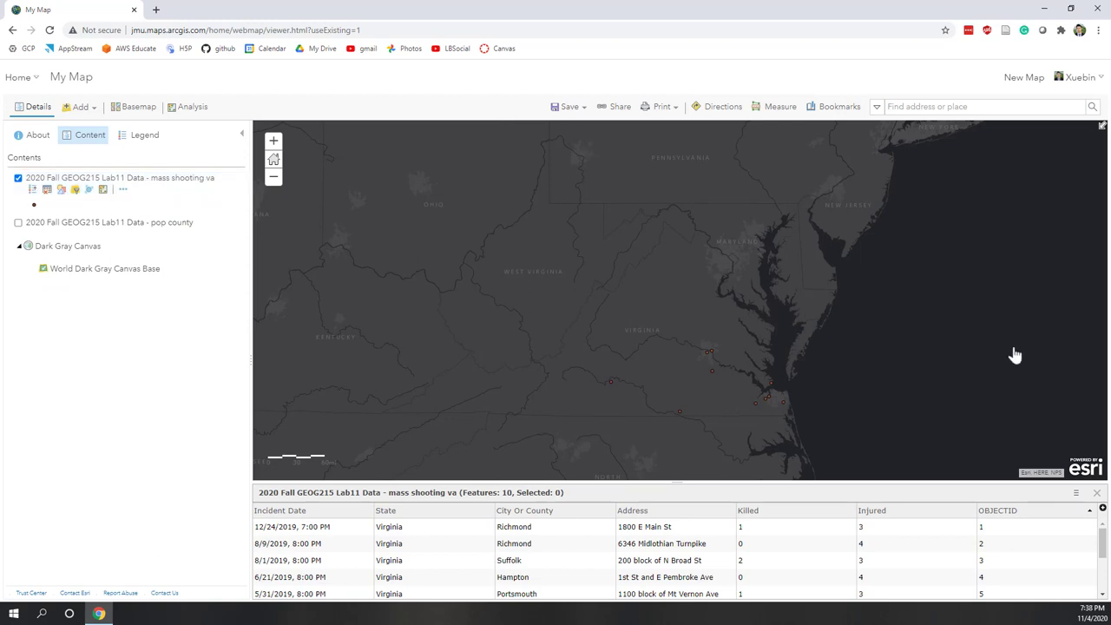
pyautogui.click(74, 191)
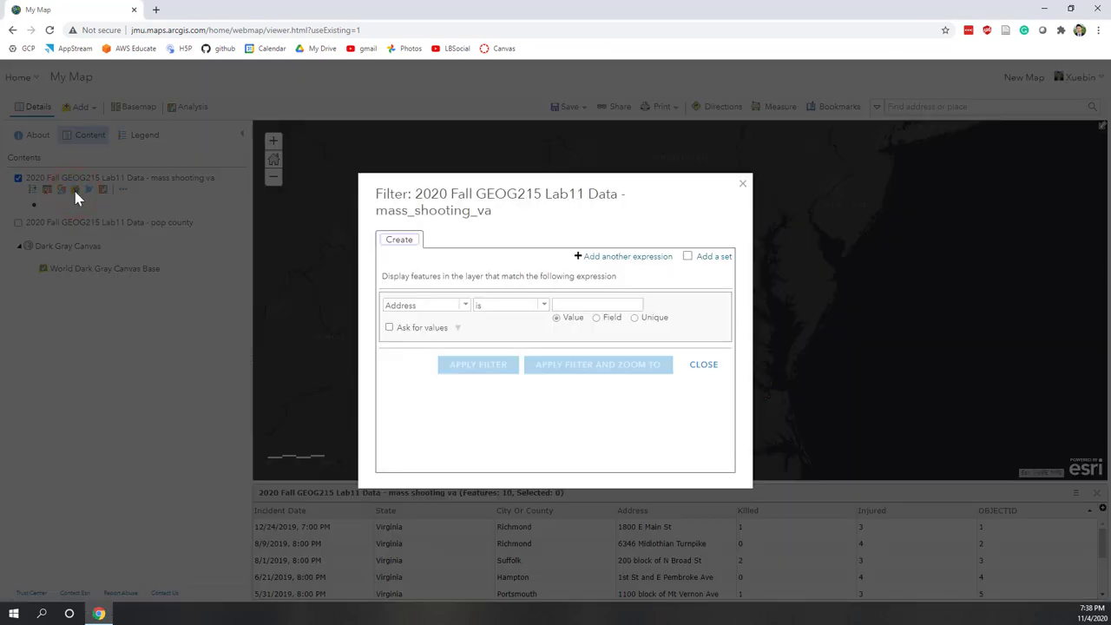
pyautogui.click(464, 307)
pyautogui.click(417, 377)
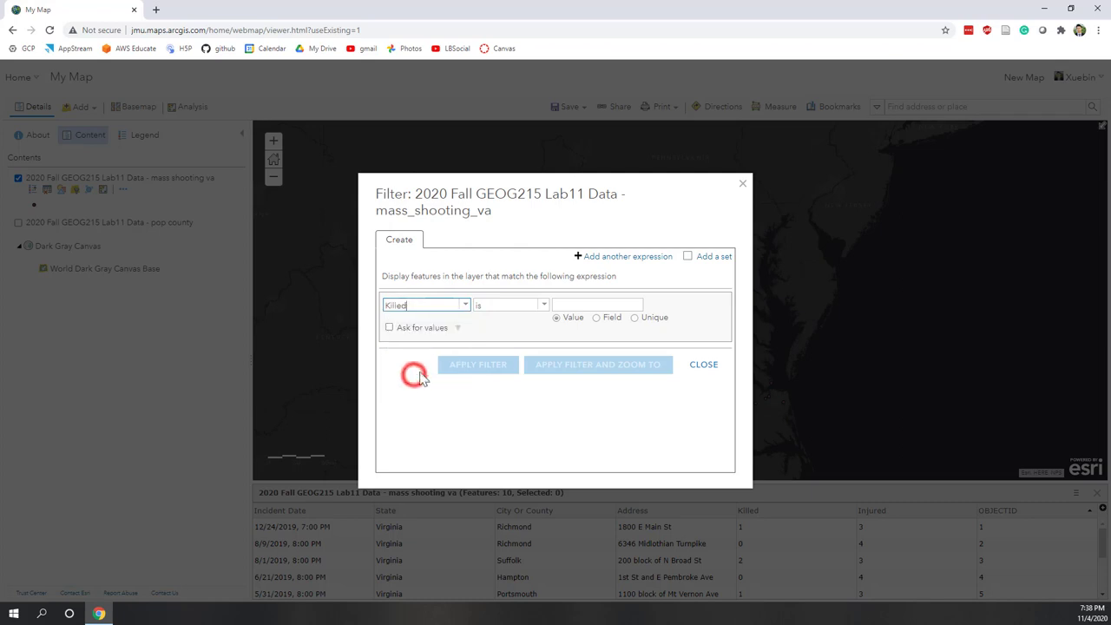
pyautogui.click(542, 305)
pyautogui.scroll(-2, 526, 356)
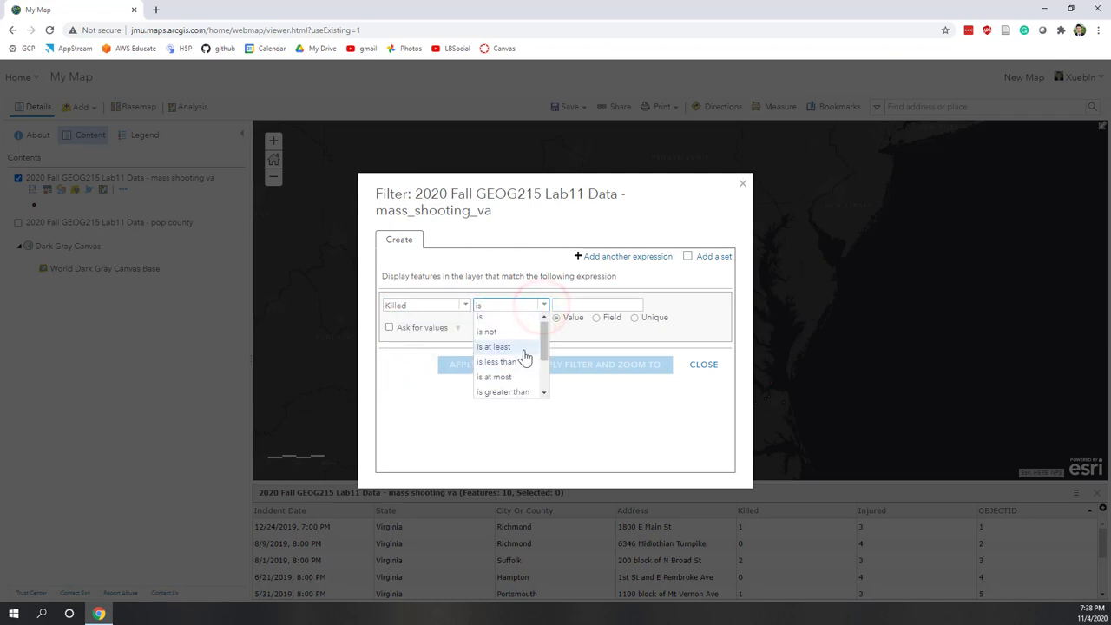
pyautogui.scroll(2, 525, 356)
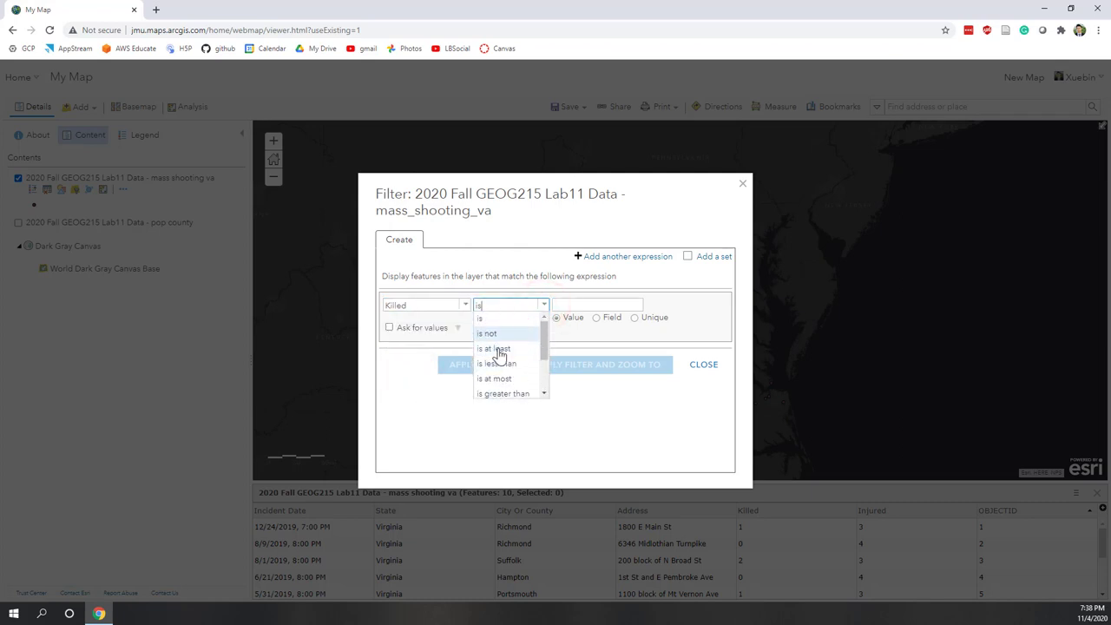
pyautogui.click(583, 307)
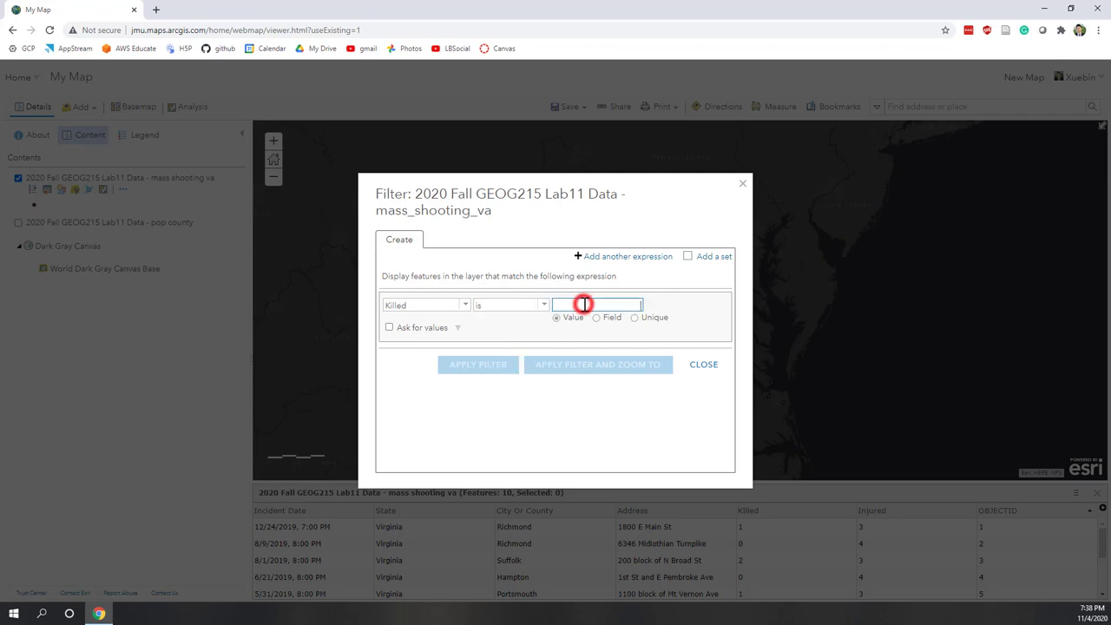
pyautogui.click(742, 183)
# Step: Preview point clustering on the mass shooting va layer at different map scales and cancel it
pyautogui.moveTo(89, 198)
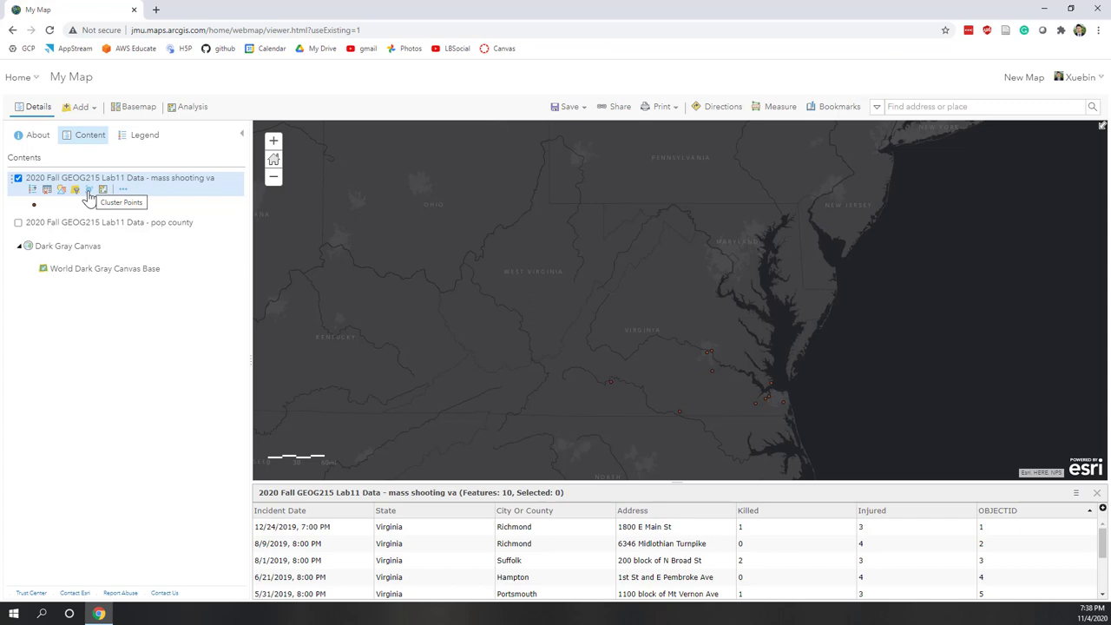
pyautogui.click(89, 198)
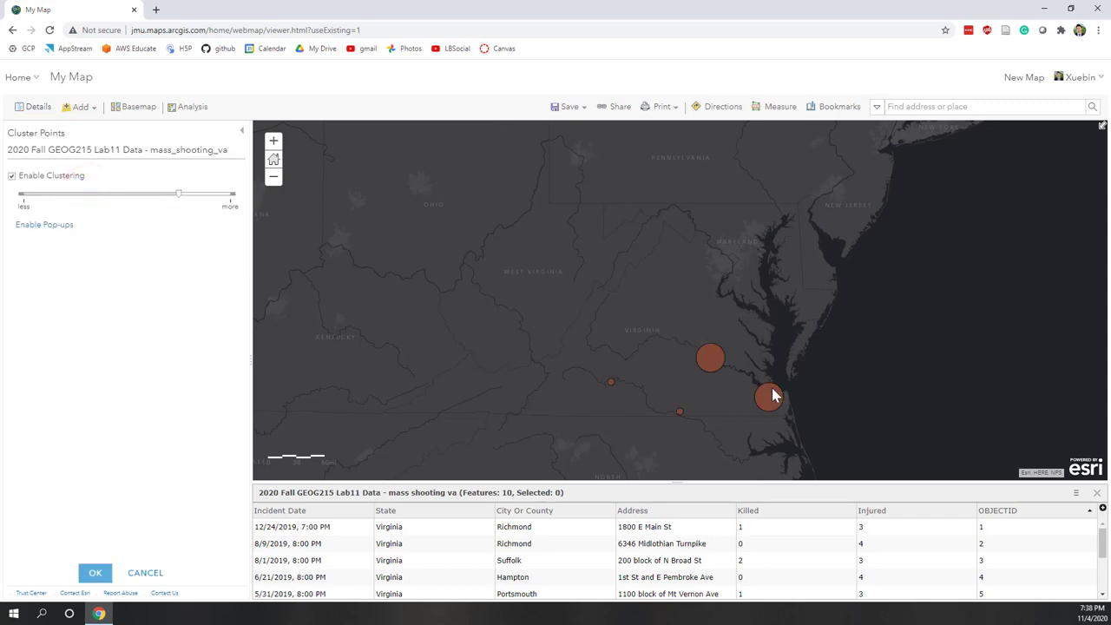
pyautogui.scroll(2, 790, 382)
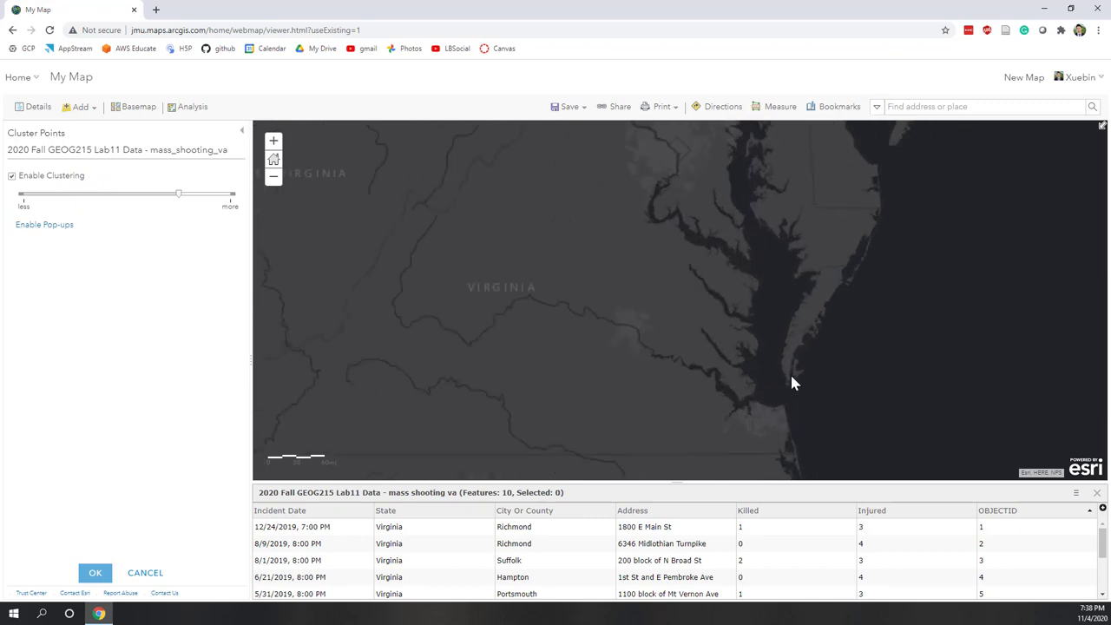
pyautogui.scroll(-1, 792, 383)
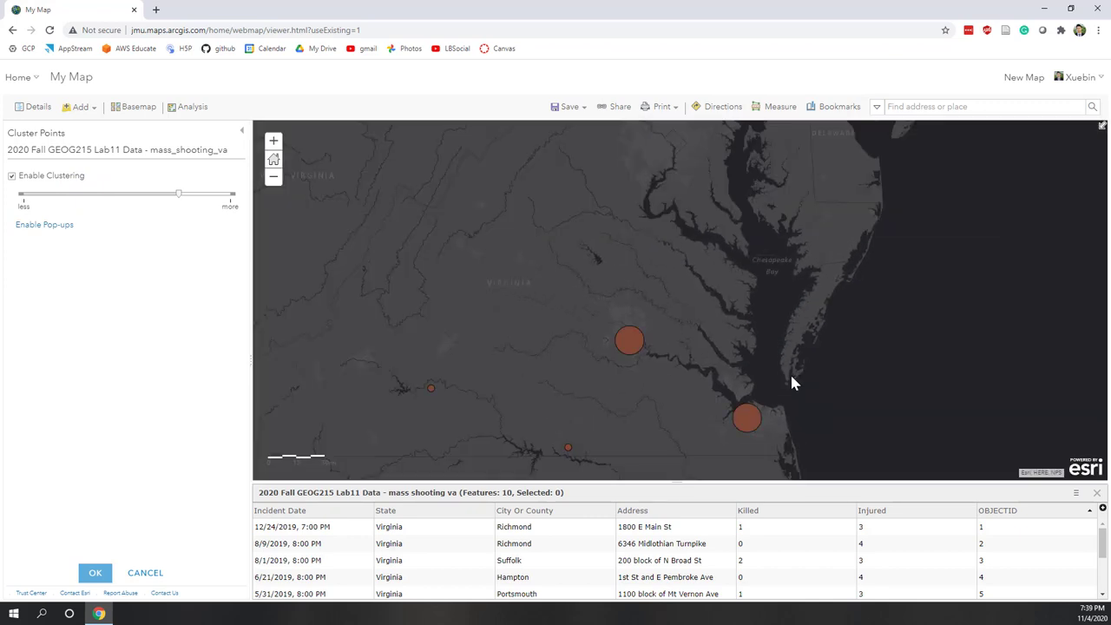
pyautogui.scroll(-1, 792, 383)
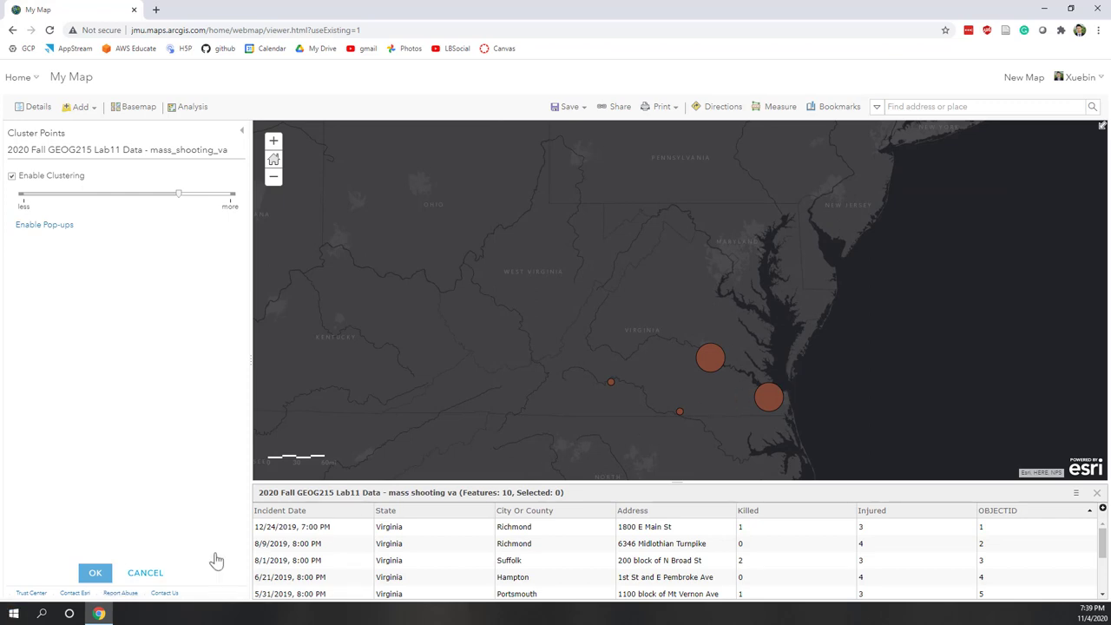
pyautogui.click(145, 574)
pyautogui.moveTo(103, 198)
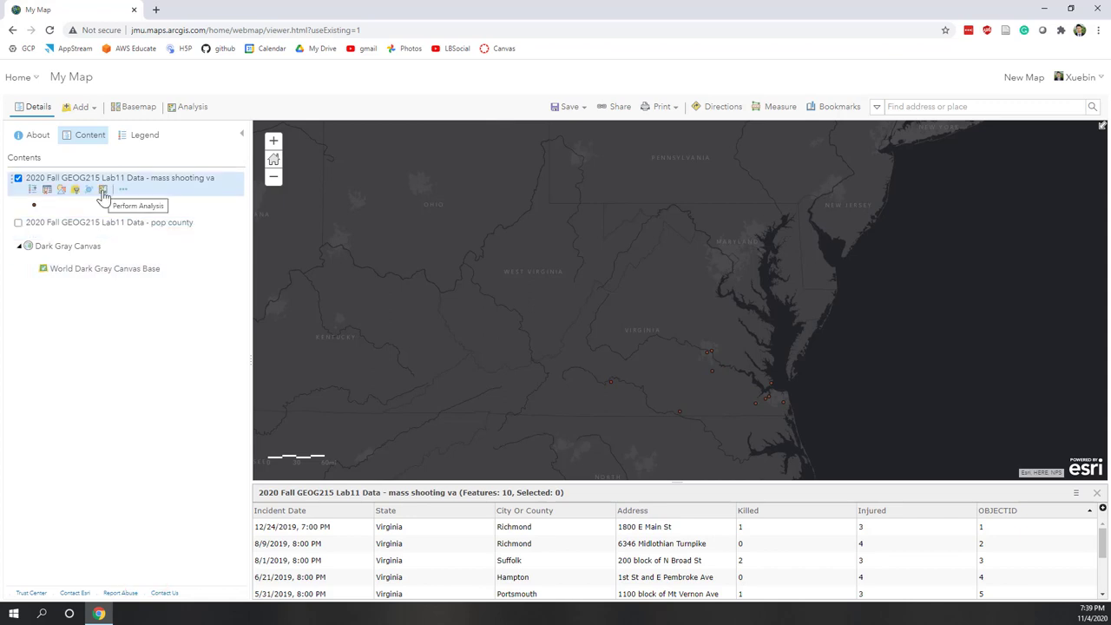
pyautogui.click(123, 189)
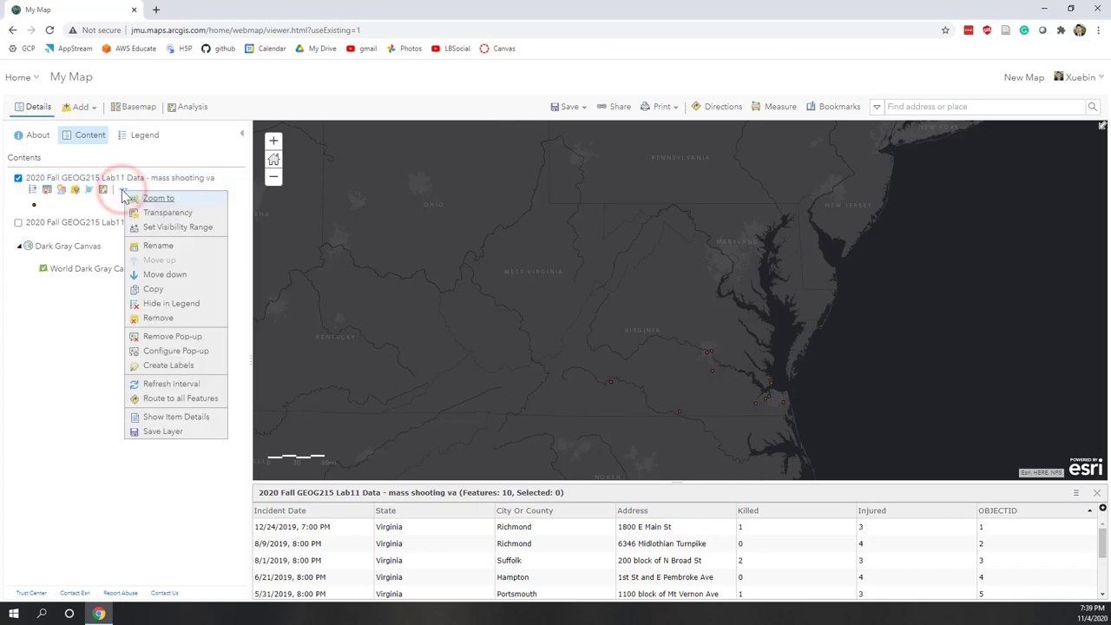
pyautogui.moveTo(176, 231)
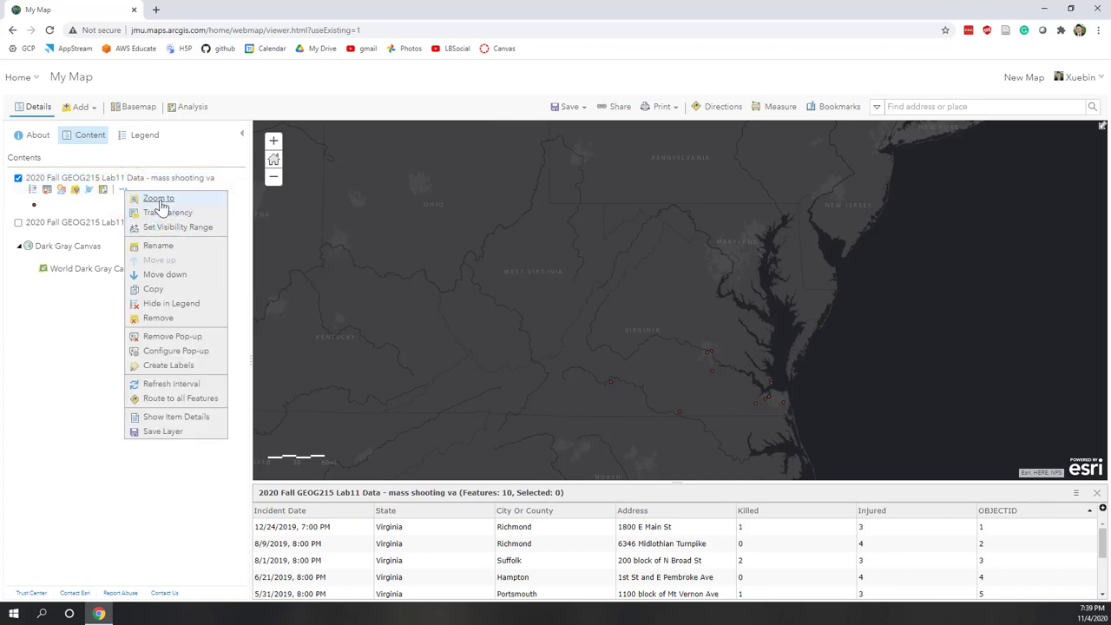
pyautogui.moveTo(161, 206)
pyautogui.click(83, 363)
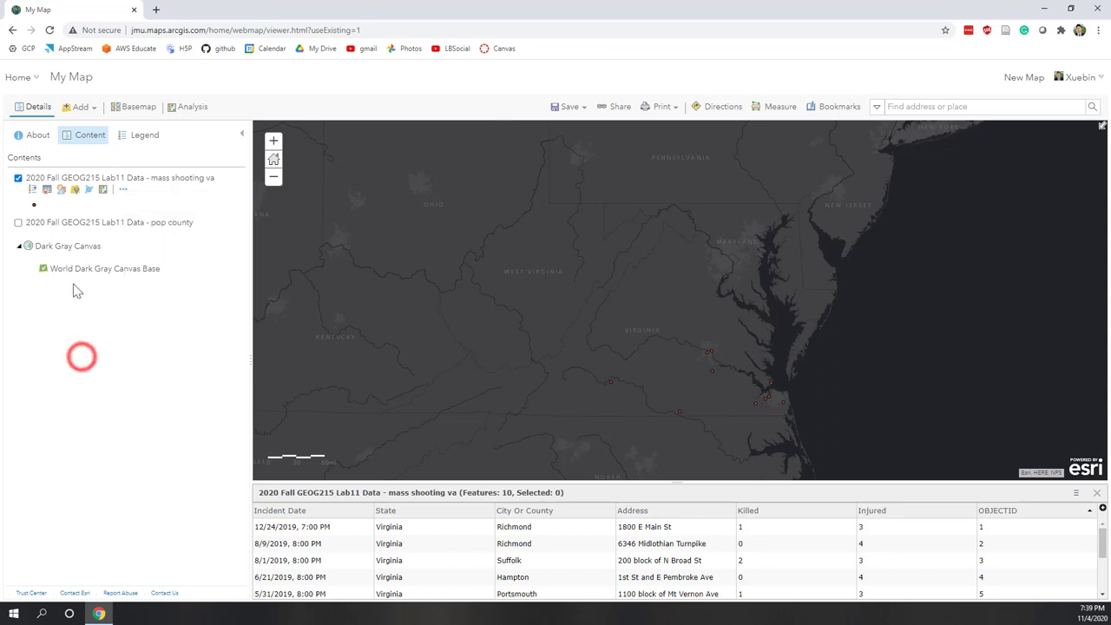
# Step: Change the style of the mass shooting va layer to show the Injured attribute
pyautogui.click(62, 190)
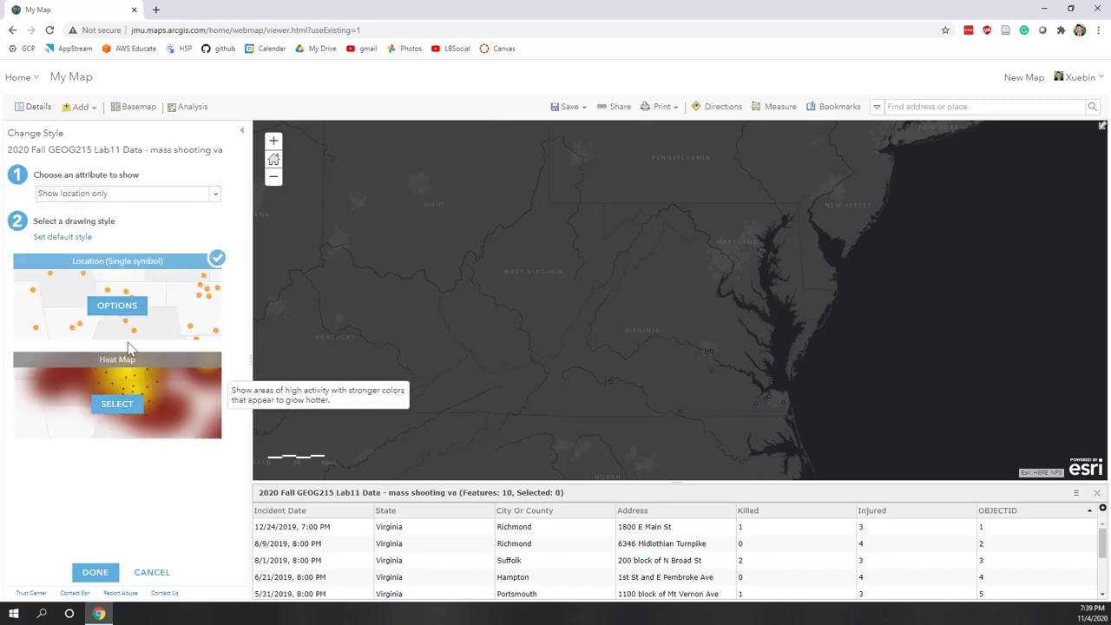
pyautogui.click(217, 200)
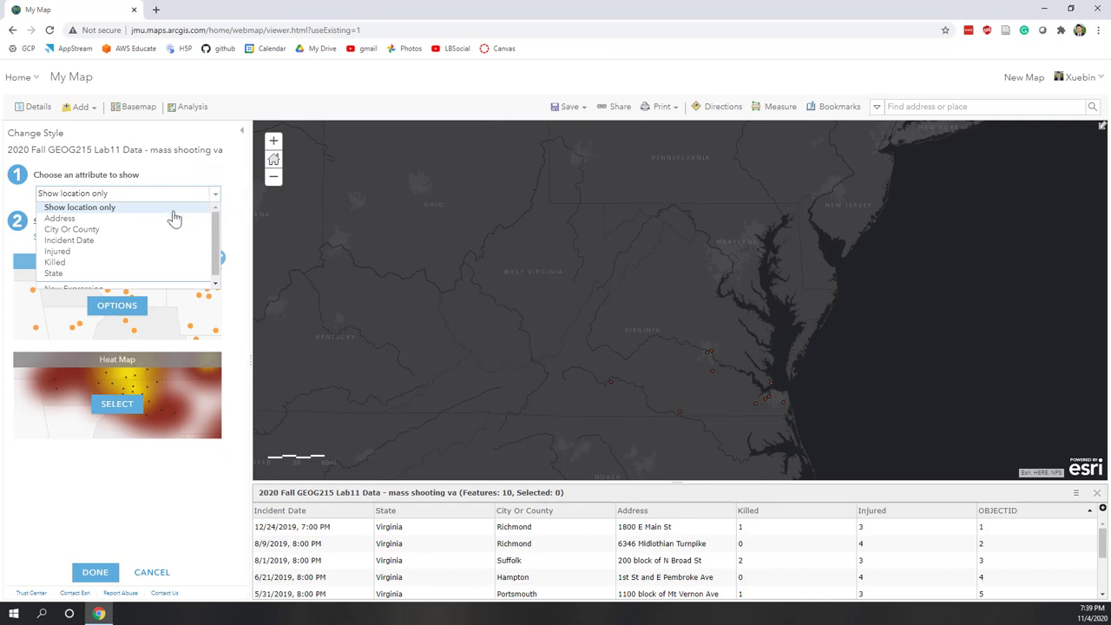
pyautogui.click(57, 252)
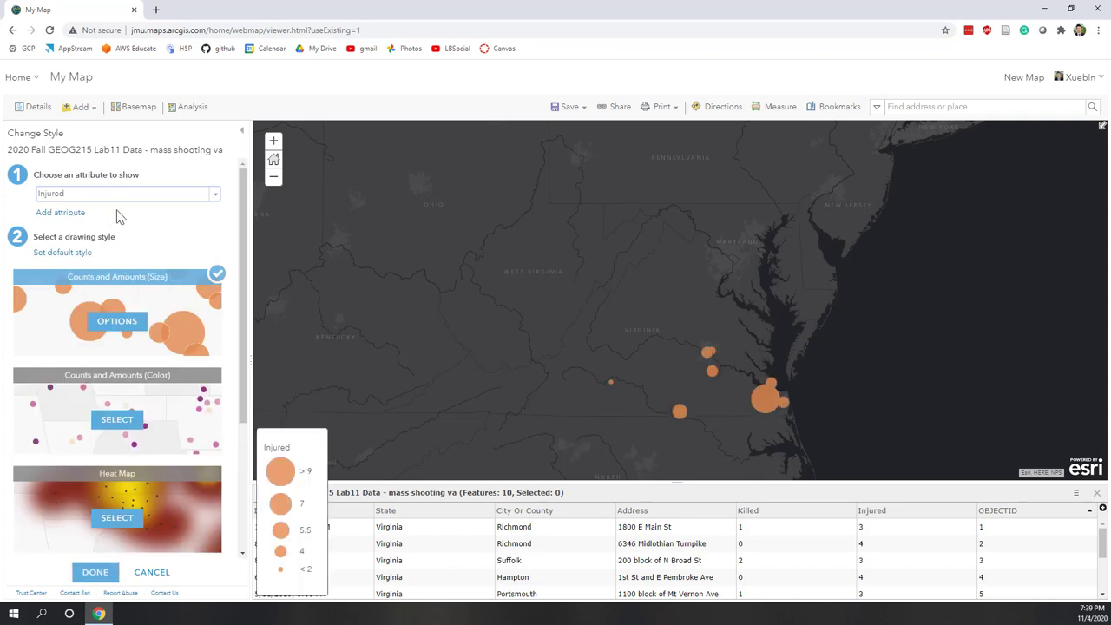
# Step: Apply the Heat Map drawing style to the Injured attribute and look over the other available drawing styles
pyautogui.scroll(-3, 79, 363)
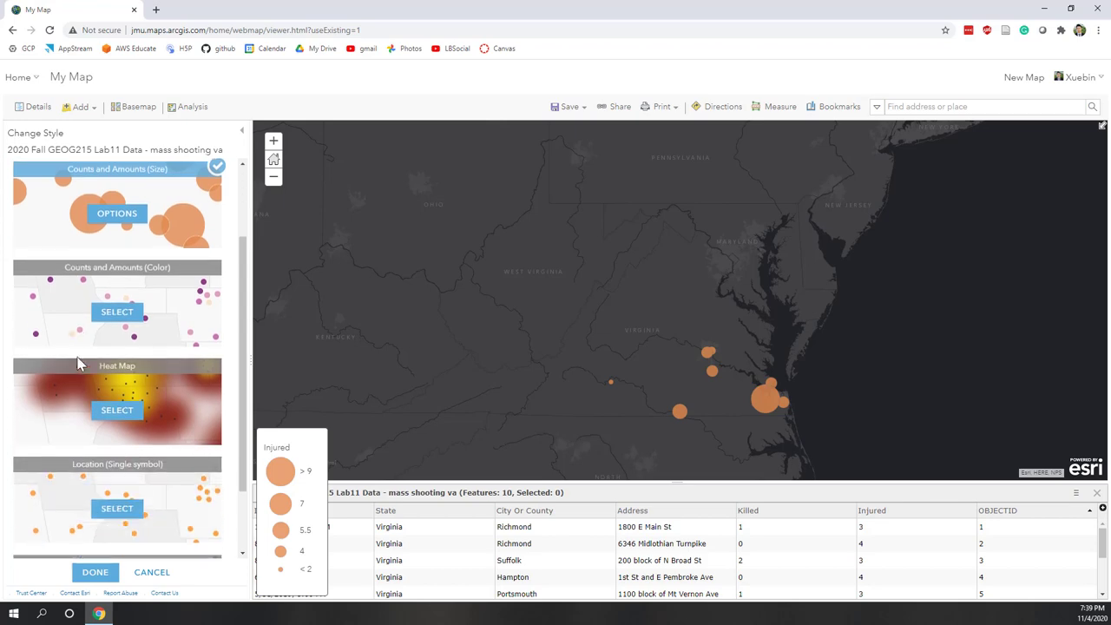
pyautogui.click(116, 401)
pyautogui.scroll(1, 773, 442)
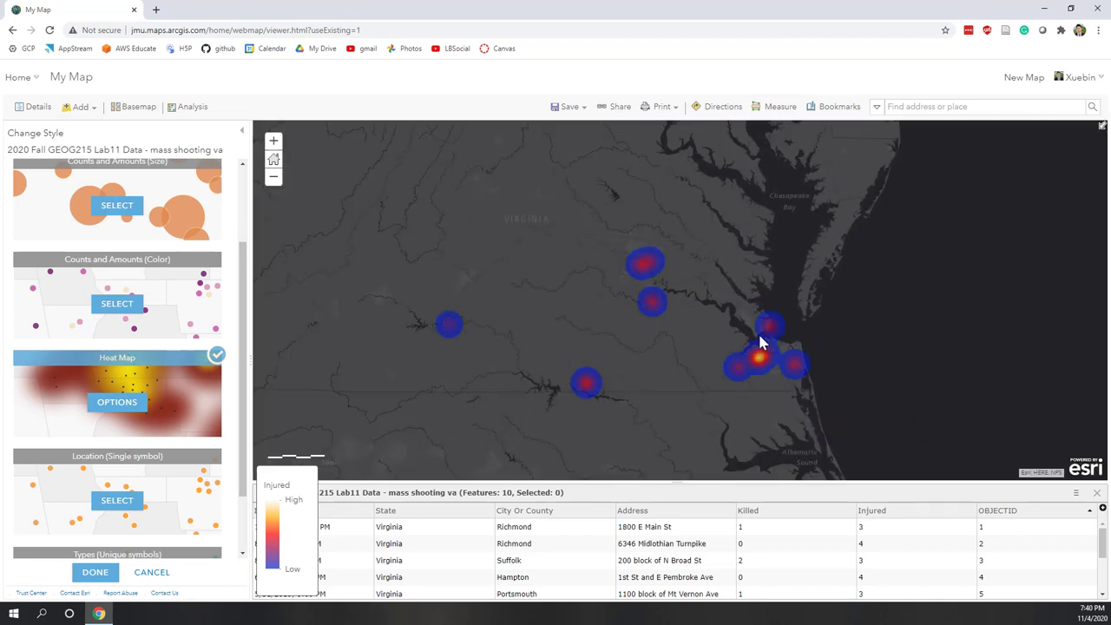
pyautogui.scroll(-1, 60, 529)
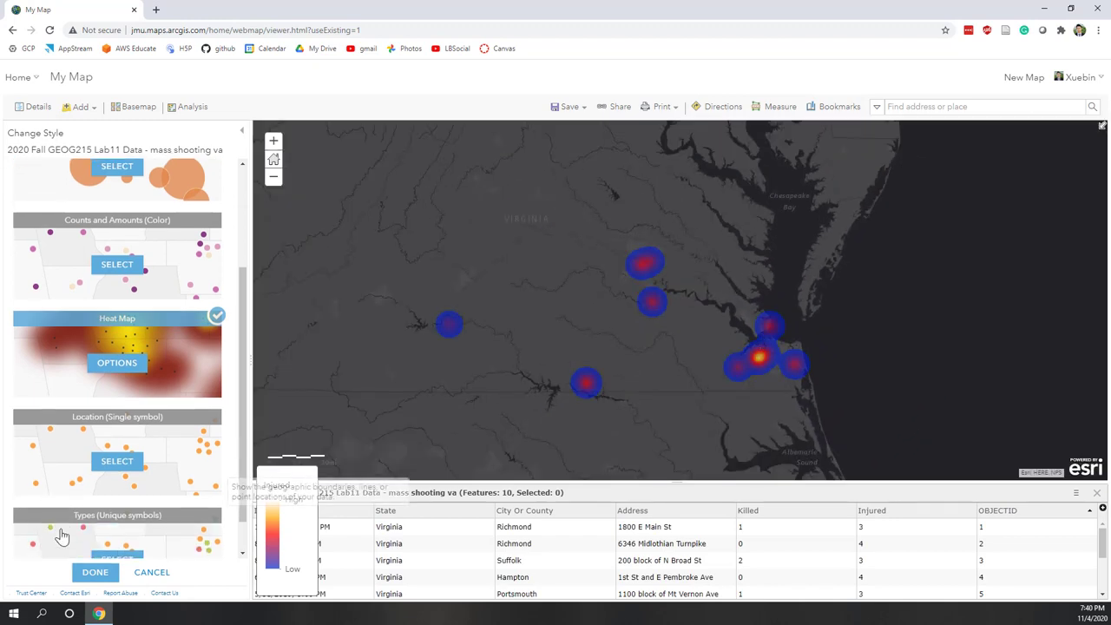
pyautogui.scroll(1, 57, 528)
pyautogui.scroll(-1, 67, 533)
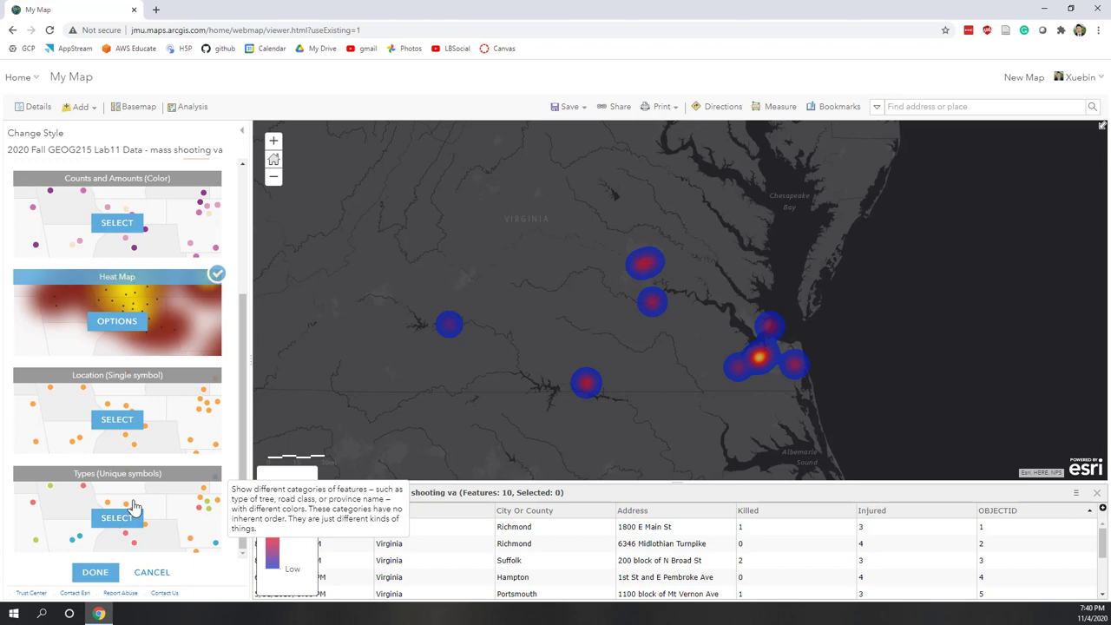
pyautogui.scroll(5, 56, 460)
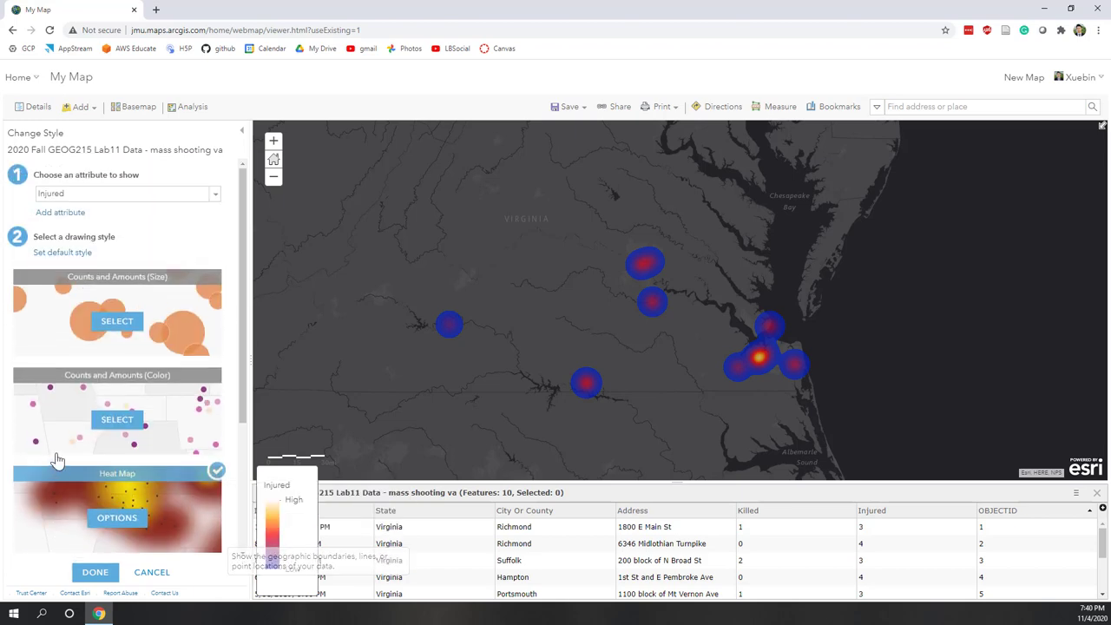
# Step: Apply the Counts and Amounts (Size) drawing style to the Injured attribute and set its maximum symbol size to 30 px
pyautogui.click(137, 324)
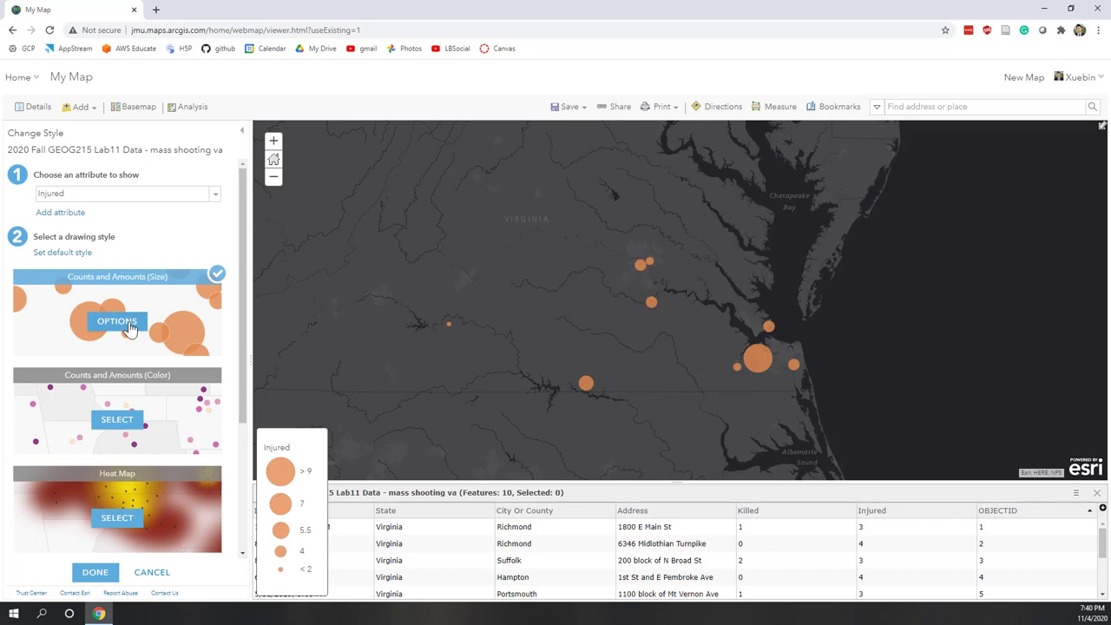
pyautogui.click(127, 324)
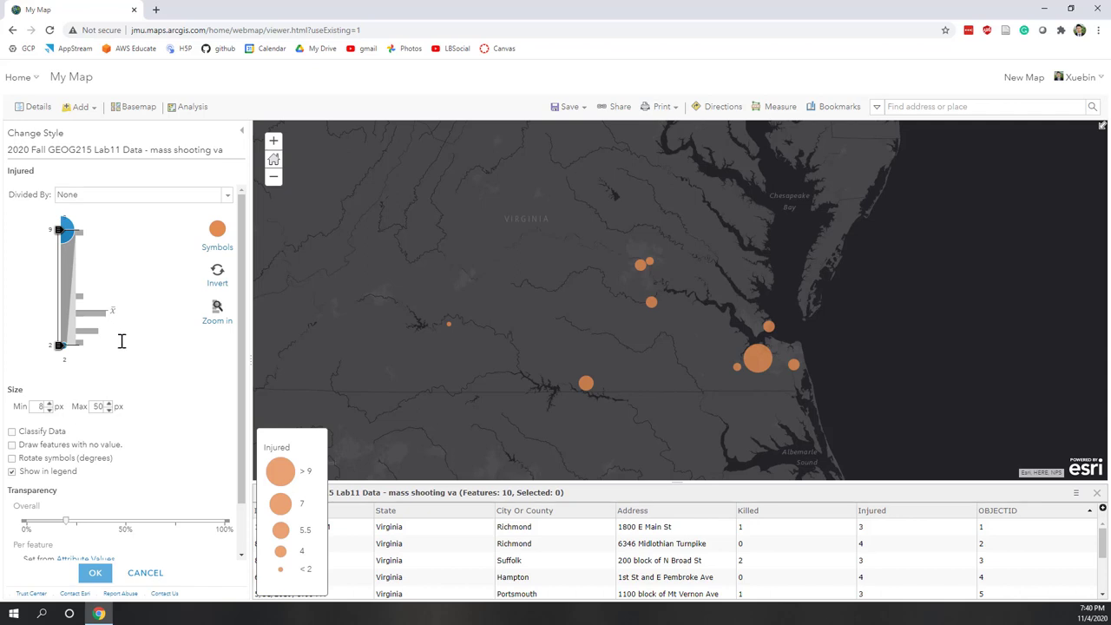
pyautogui.doubleClick(95, 405)
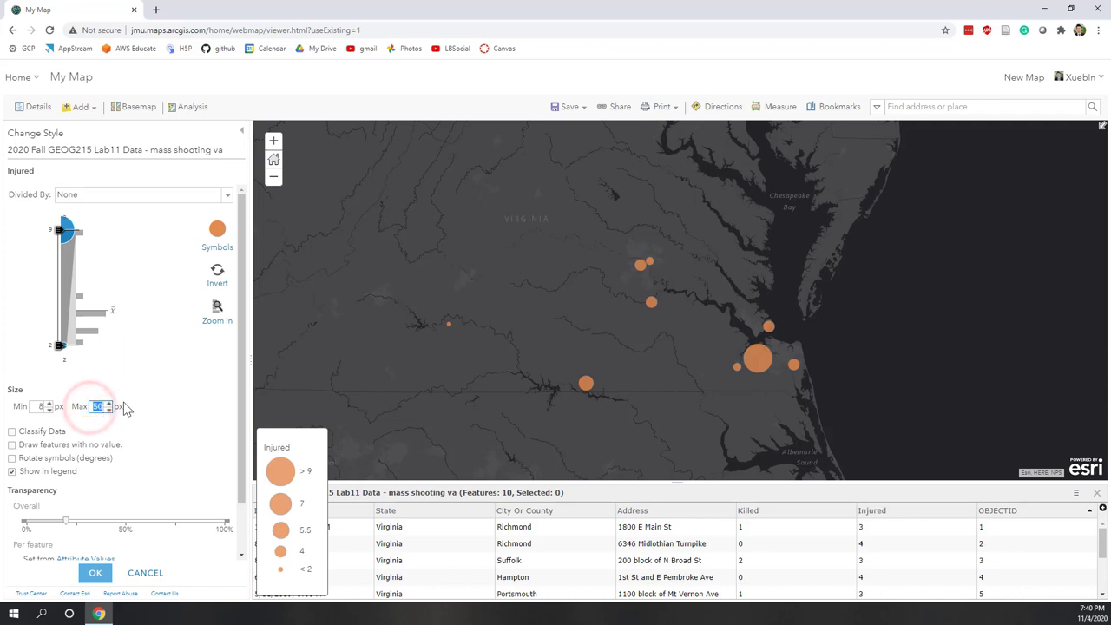
pyautogui.write('30')
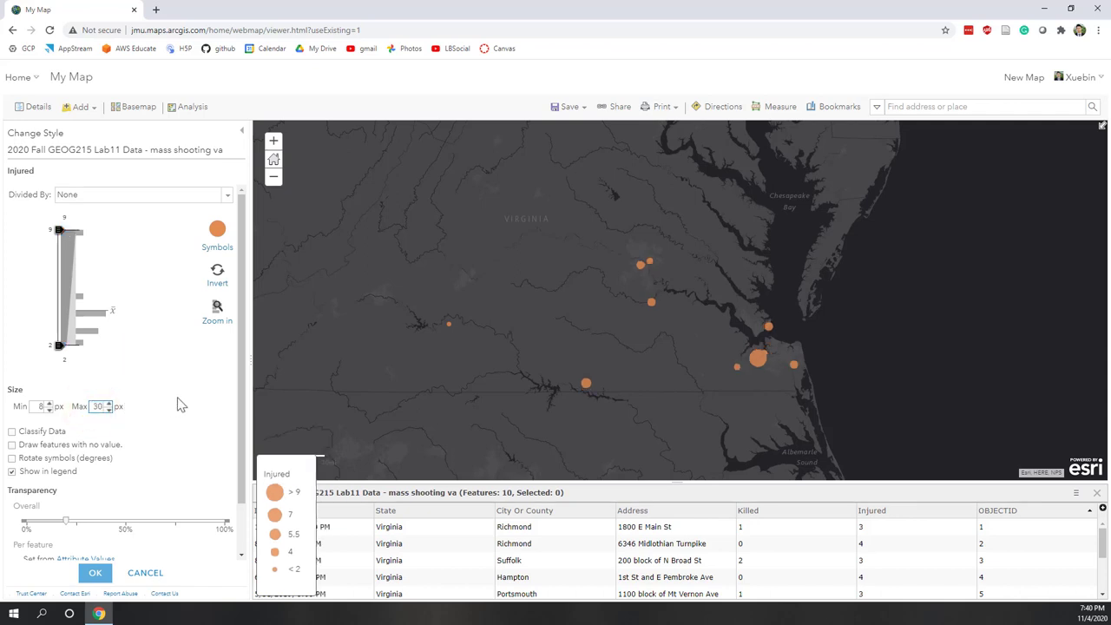
pyautogui.click(181, 399)
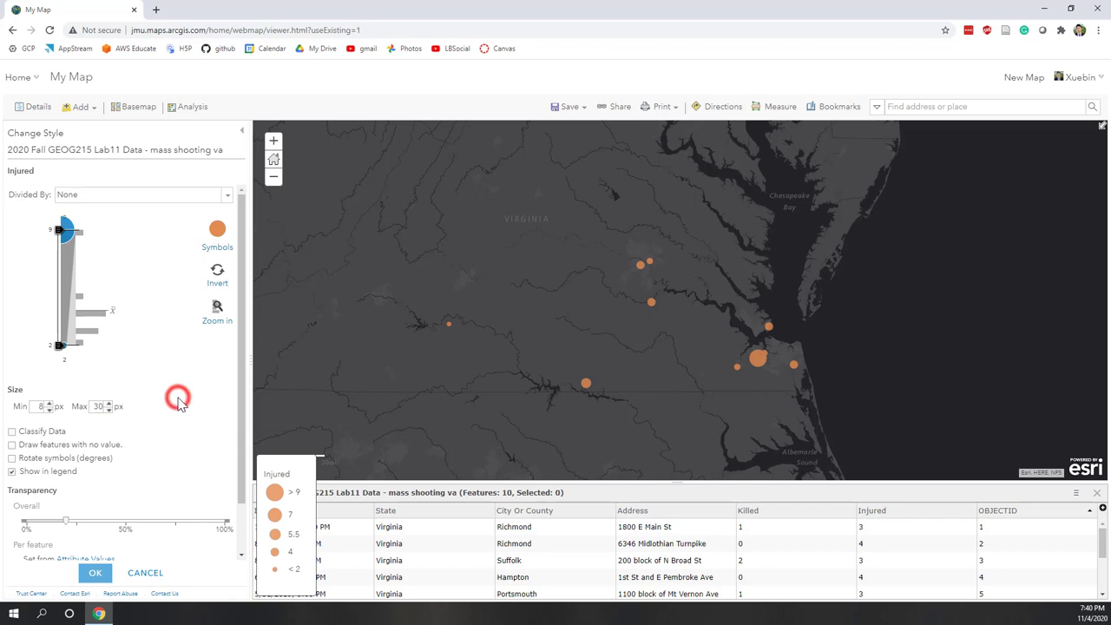
# Step: Change the fill color of the mass shooting symbols to orange #FFAA00
pyautogui.click(218, 231)
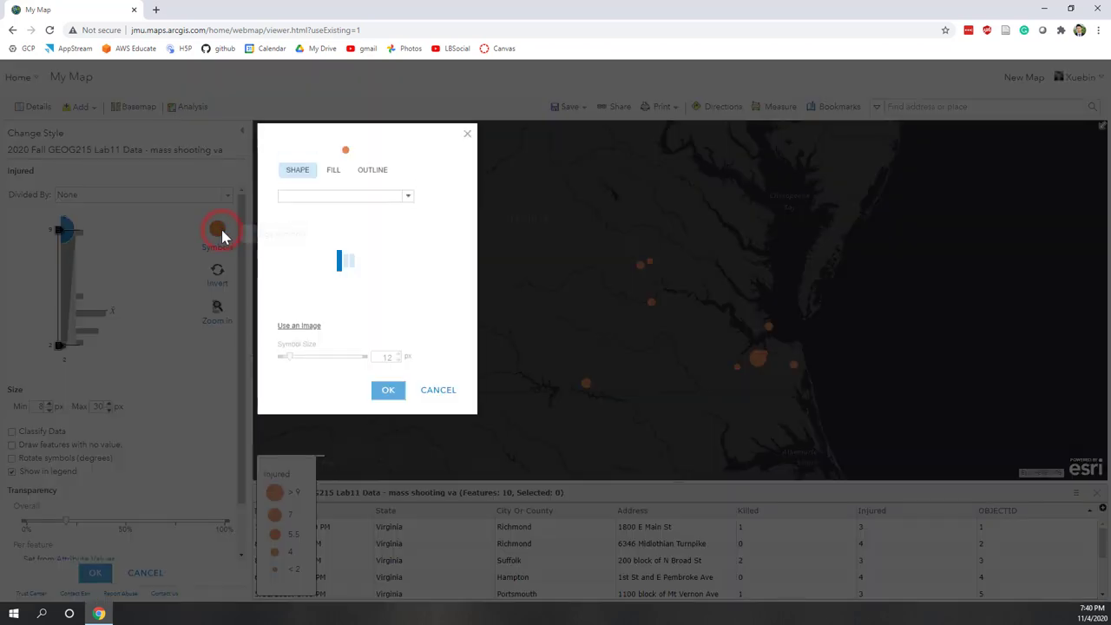
pyautogui.click(331, 171)
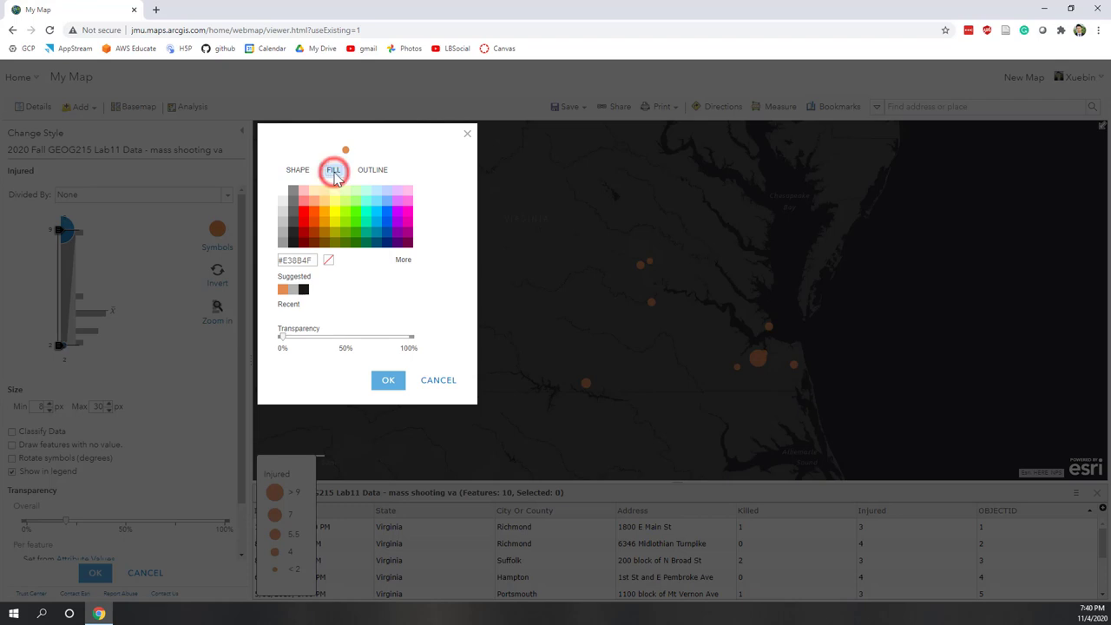
pyautogui.click(325, 213)
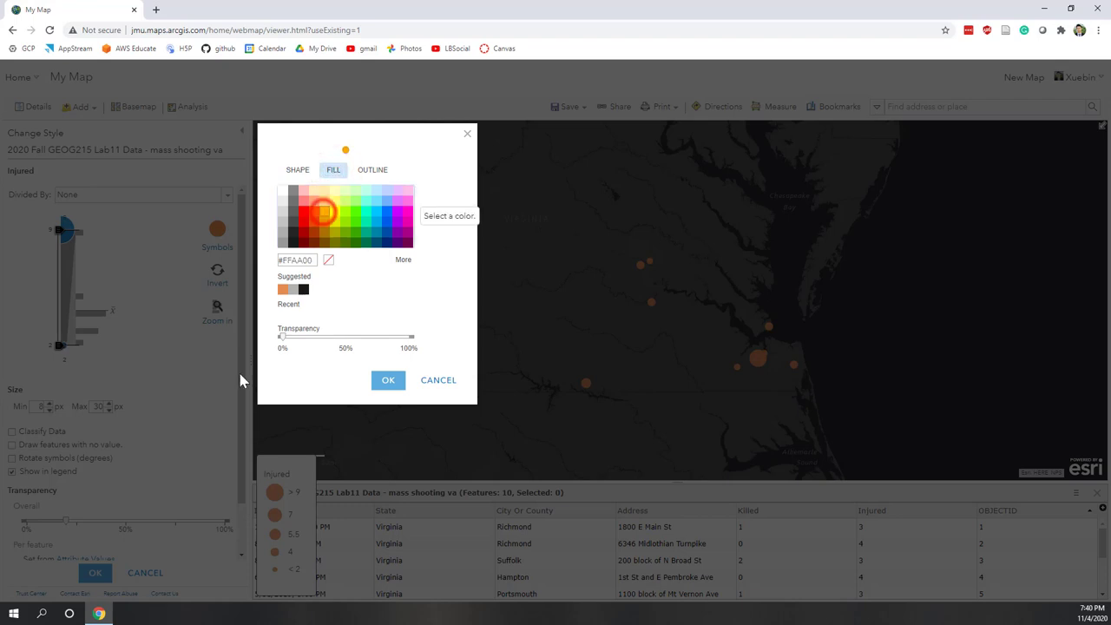
pyautogui.click(388, 382)
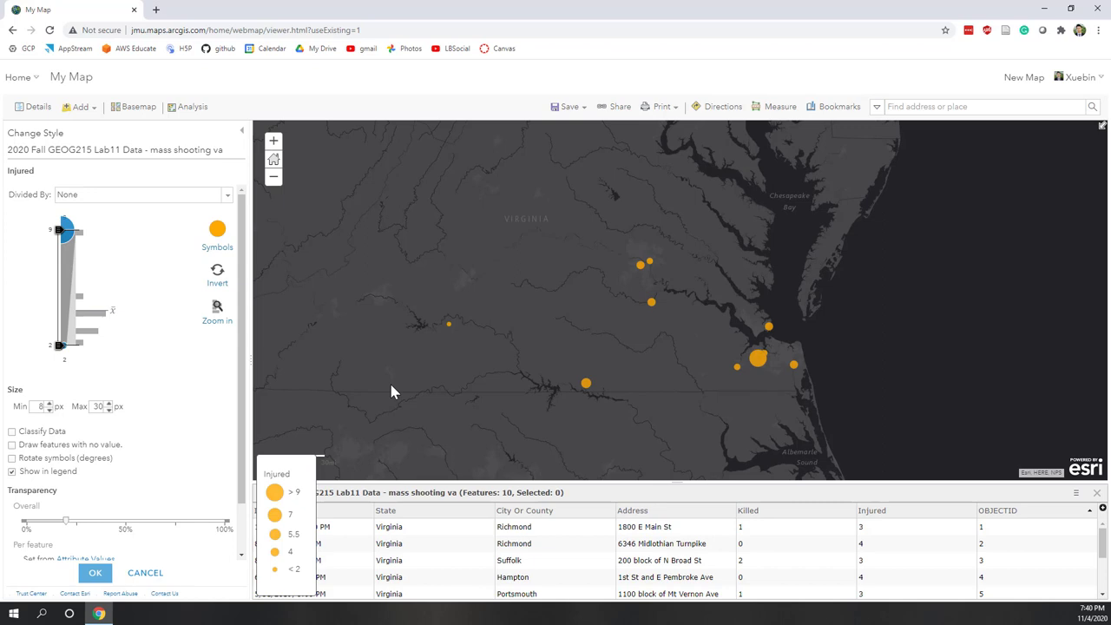
# Step: Turn on data classification for the Injured attribute, look over the classification methods and keep Natural Breaks
pyautogui.click(12, 433)
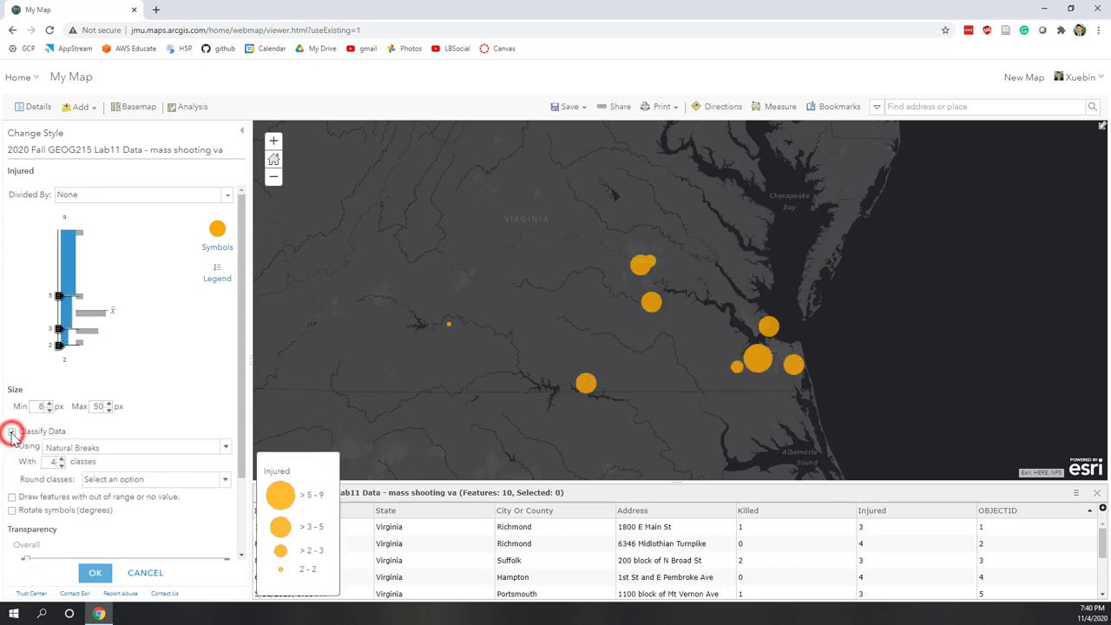
pyautogui.click(224, 451)
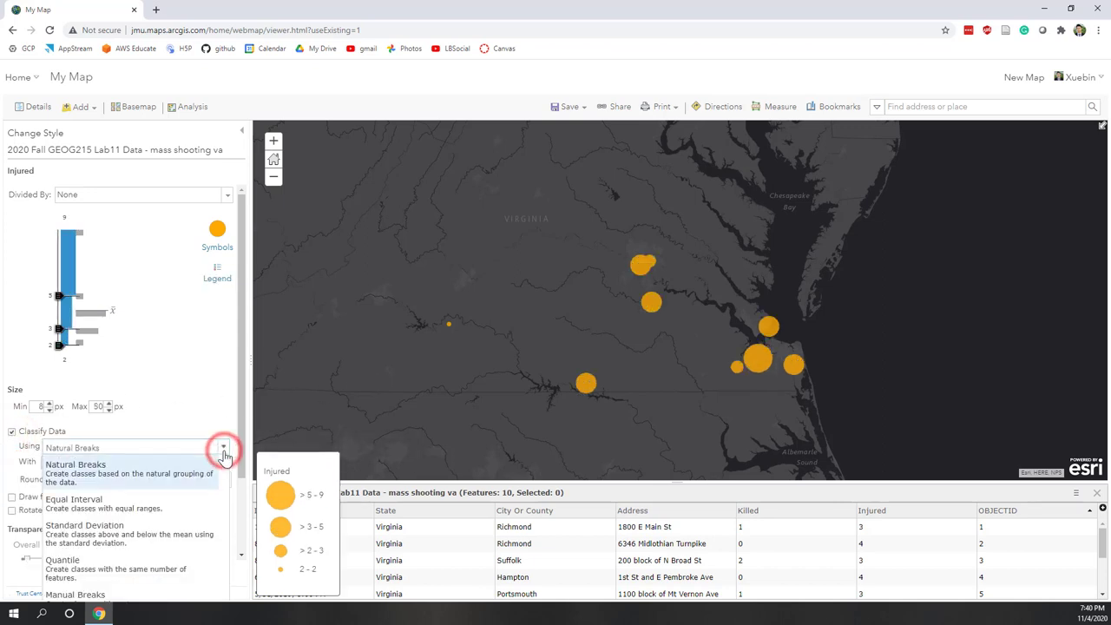
pyautogui.press('Down')
pyautogui.press('Down')
pyautogui.press('Down')
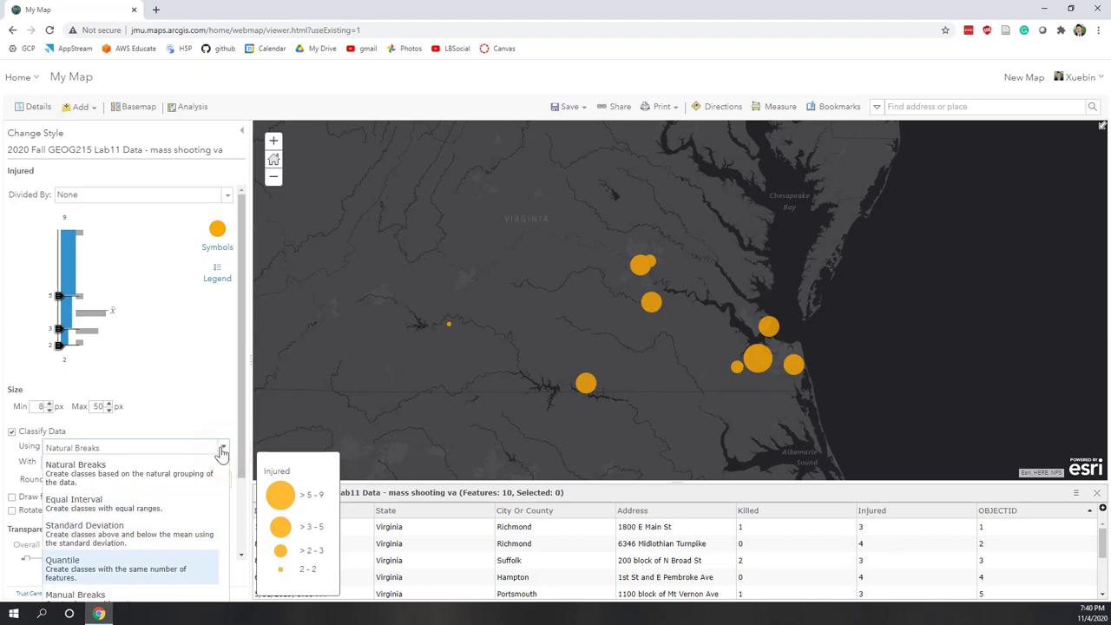
pyautogui.press('Down')
pyautogui.press('Up')
pyautogui.press('Up')
pyautogui.click(191, 415)
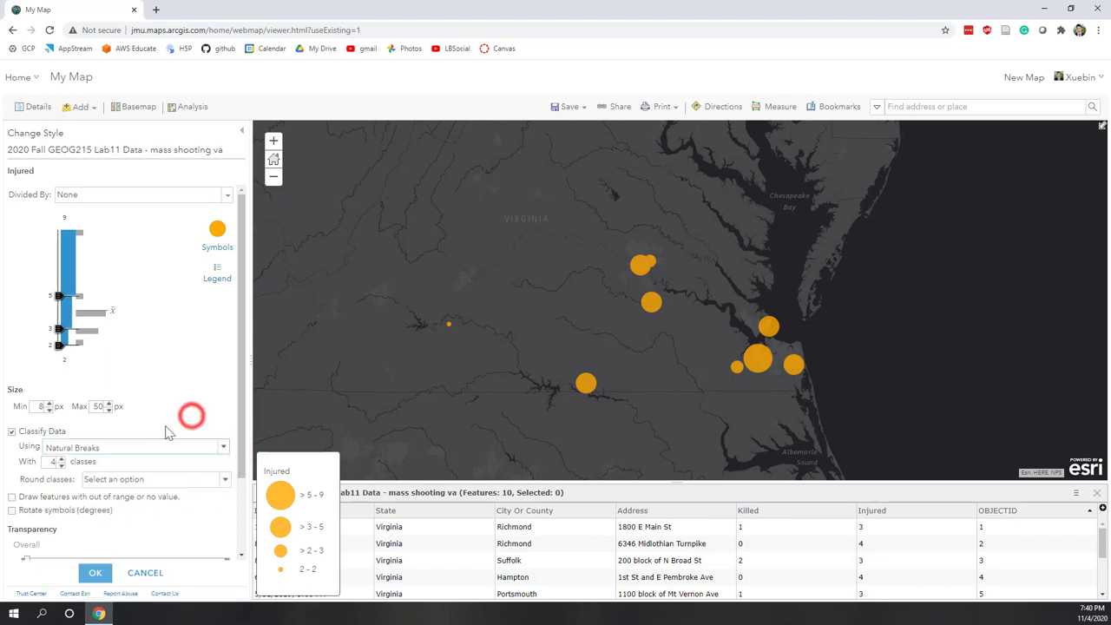
# Step: Reduce the Injured classification to 3 classes, review the remaining style options and apply the finished style to the layer
pyautogui.click(60, 466)
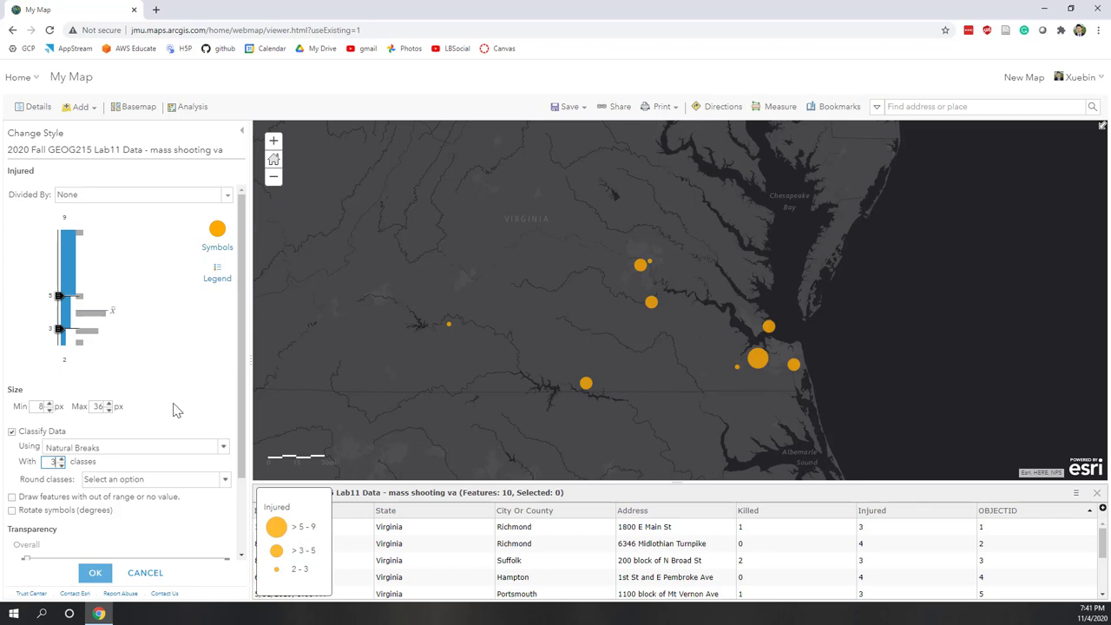
pyautogui.scroll(-1, 176, 411)
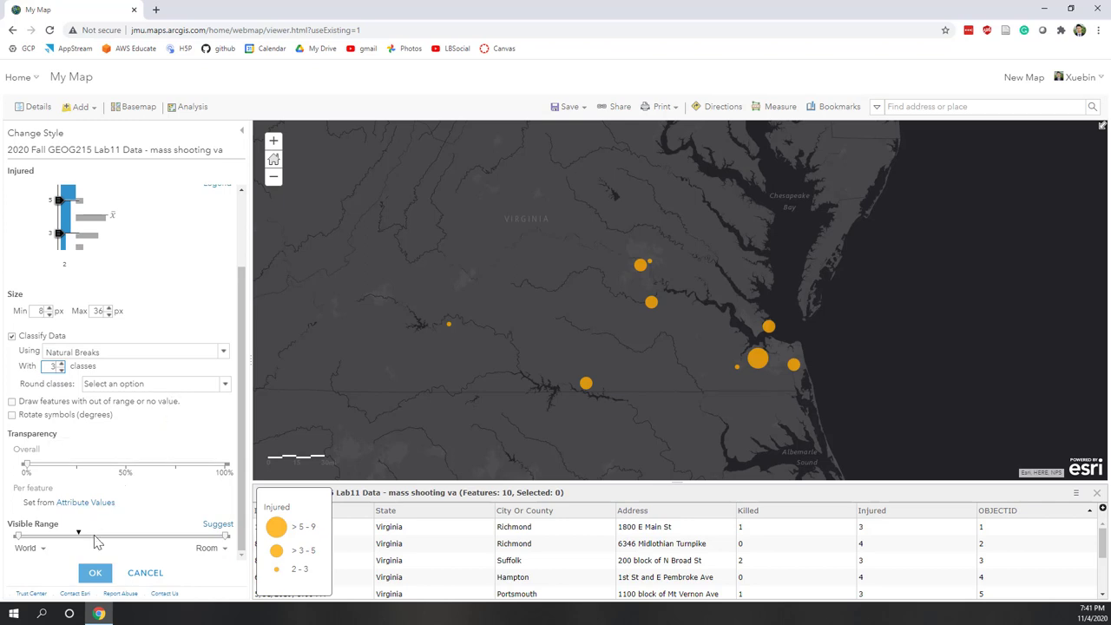
pyautogui.scroll(1, 99, 467)
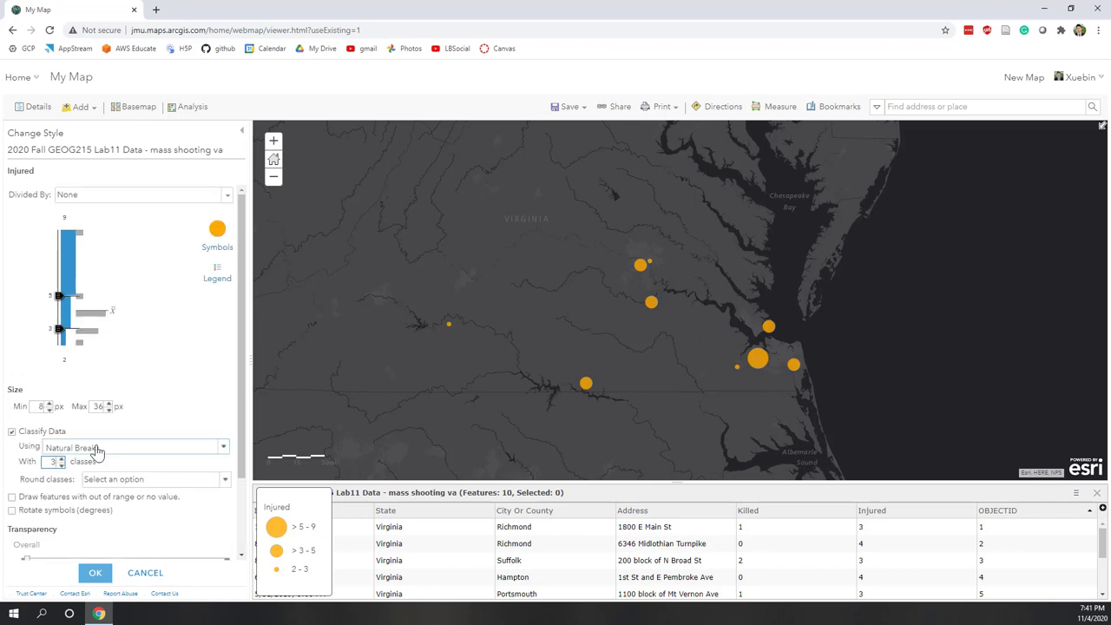
pyautogui.scroll(-1, 98, 447)
pyautogui.scroll(3, 97, 445)
pyautogui.click(98, 576)
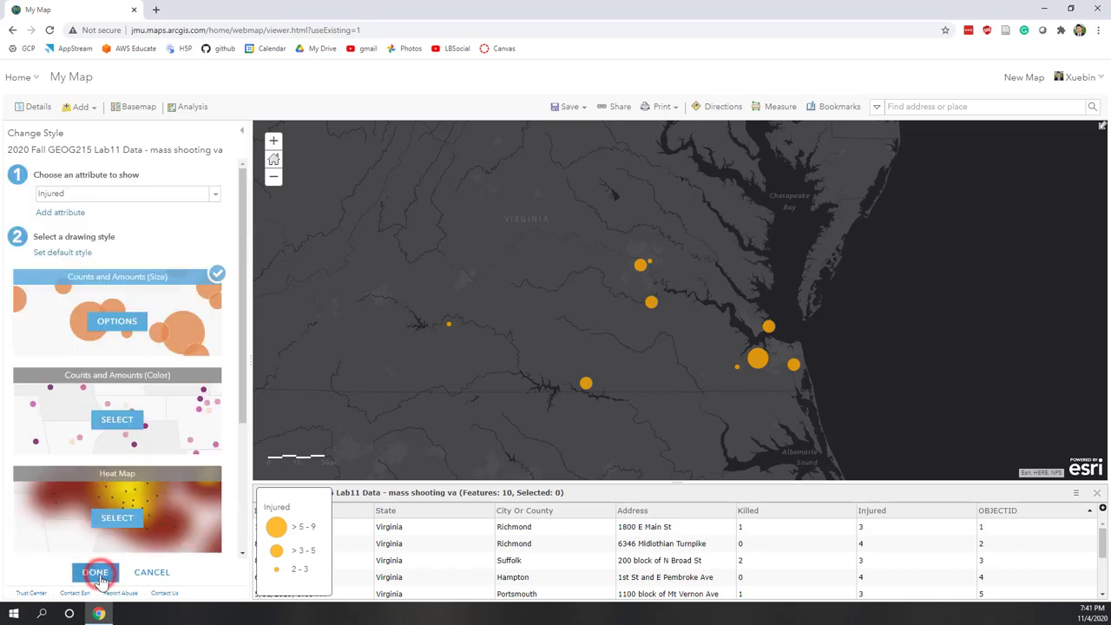
pyautogui.click(99, 577)
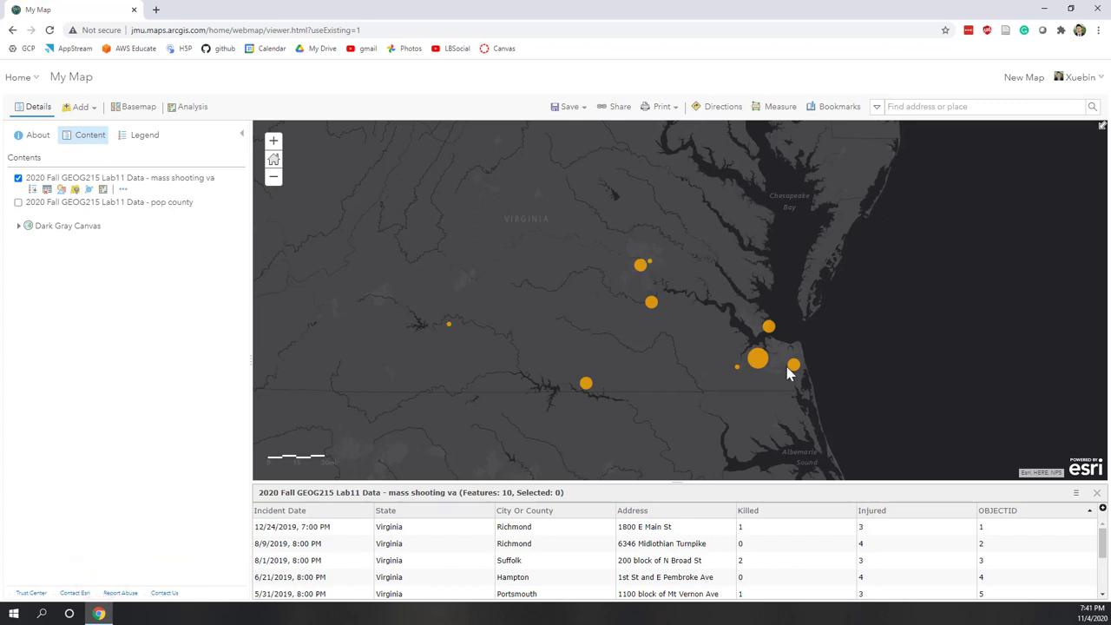
# Step: Show the pop county layer, hide the mass shooting va layer and open the pop county attribute table
pyautogui.click(18, 202)
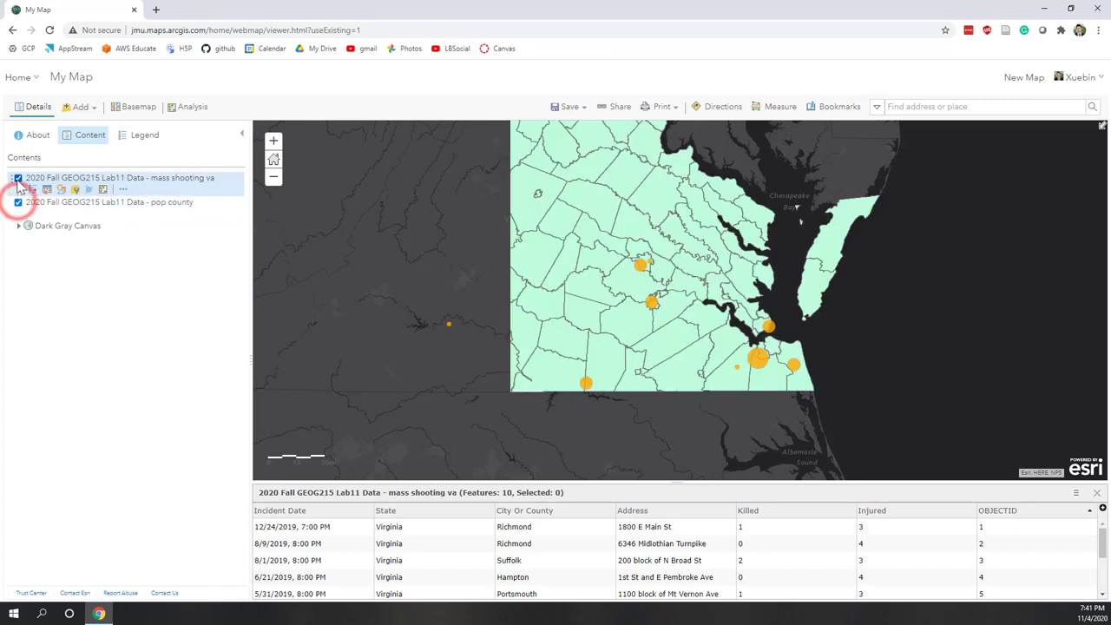
pyautogui.click(17, 178)
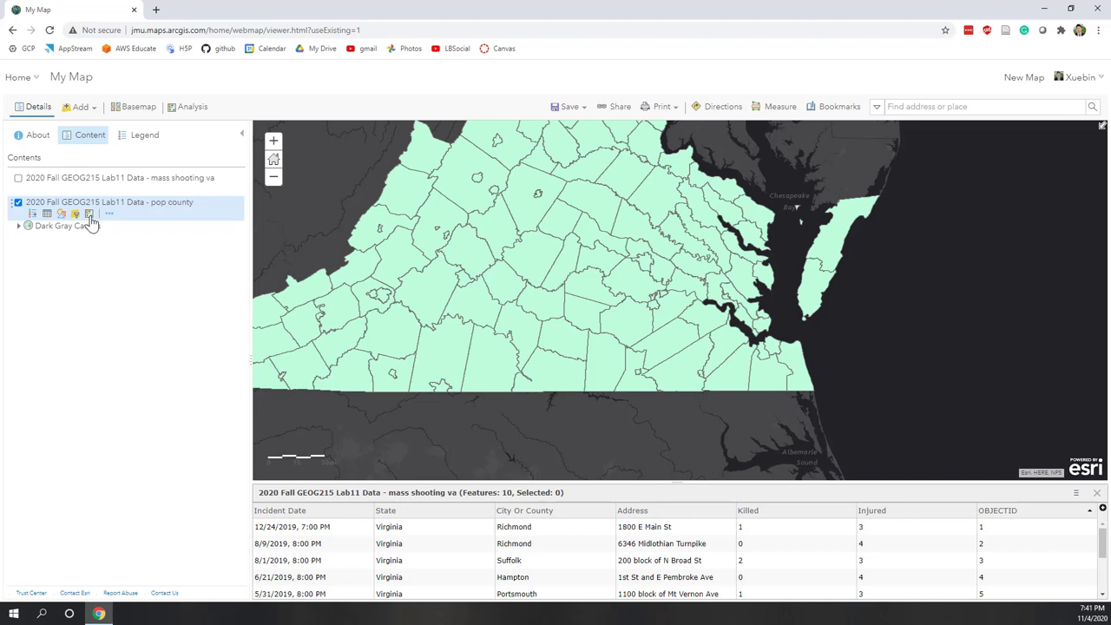
pyautogui.click(47, 214)
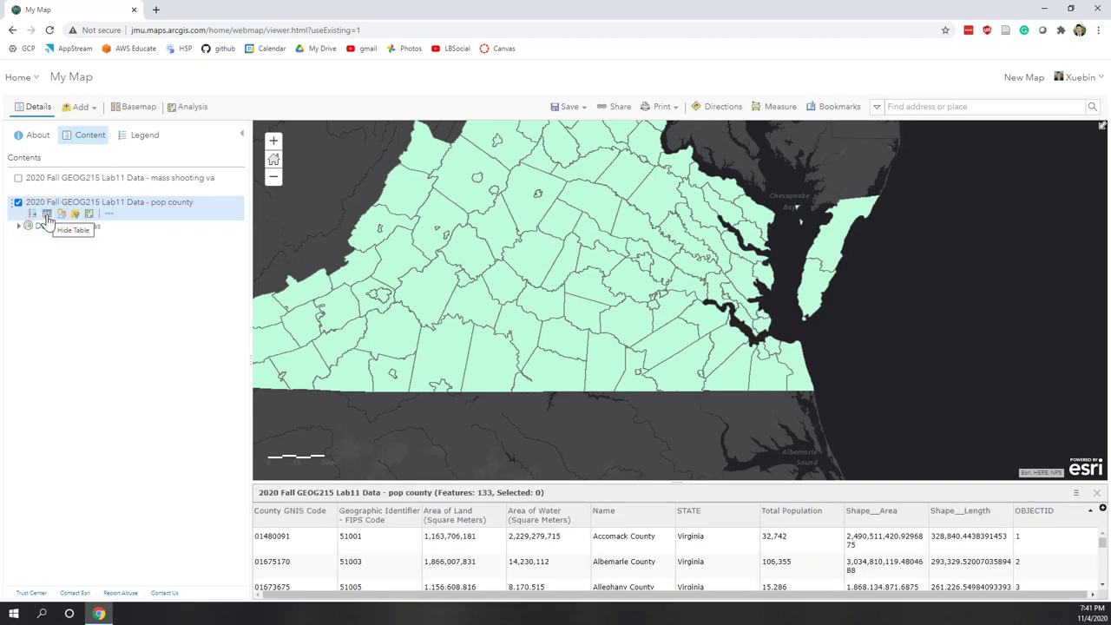
# Step: Create labels for the pop county layer from the Name field and check them at different map scales
pyautogui.click(108, 214)
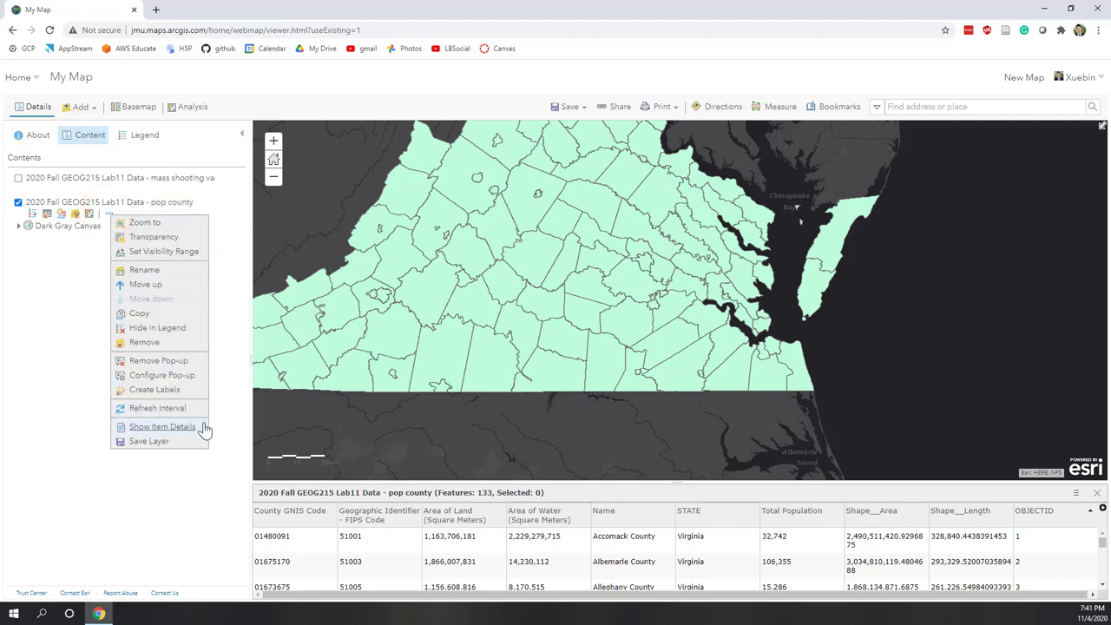
pyautogui.click(155, 390)
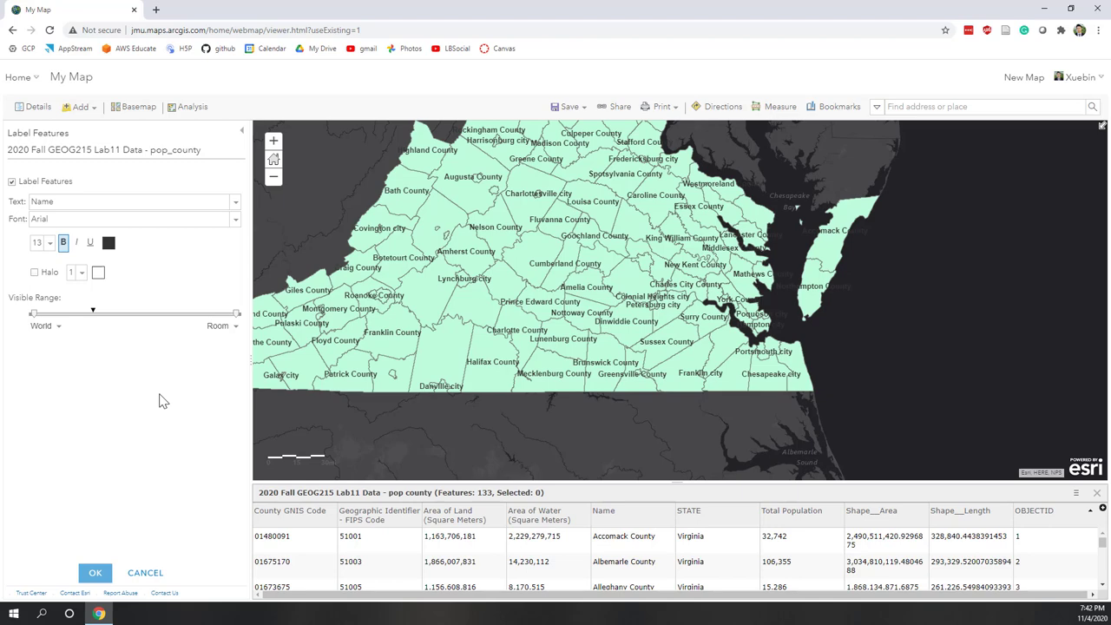
pyautogui.scroll(-1, 704, 322)
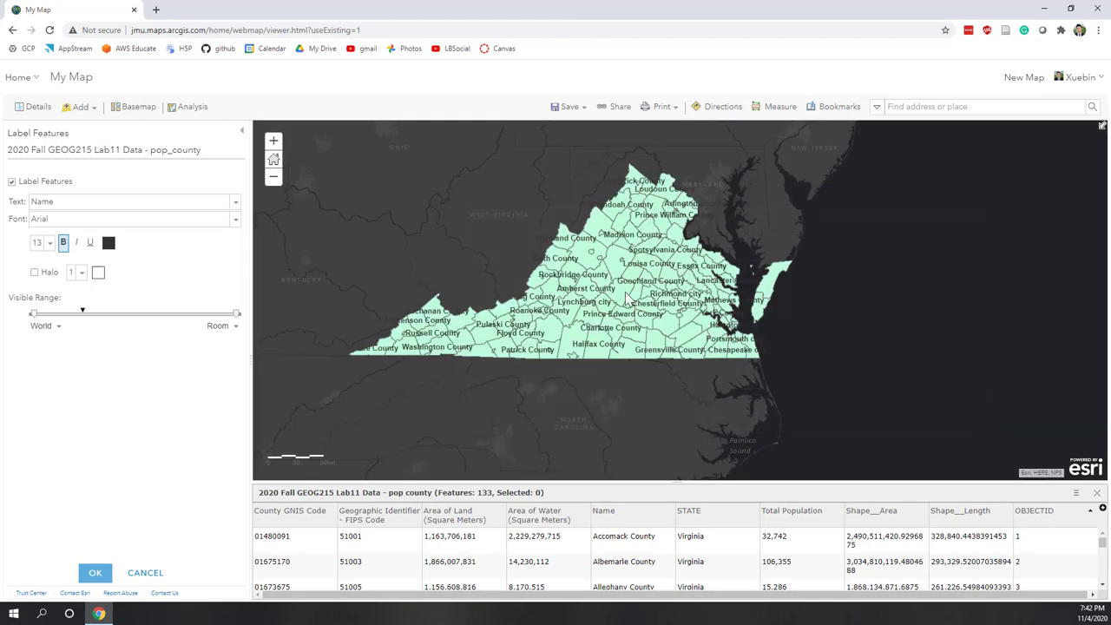
pyautogui.scroll(1, 625, 292)
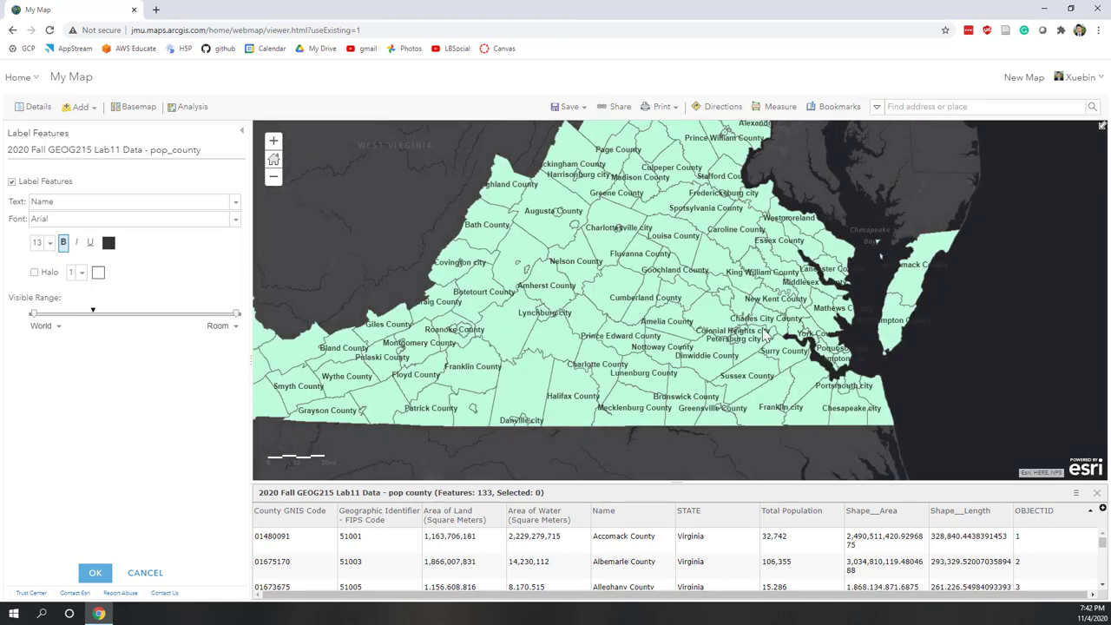
pyautogui.scroll(1, 762, 328)
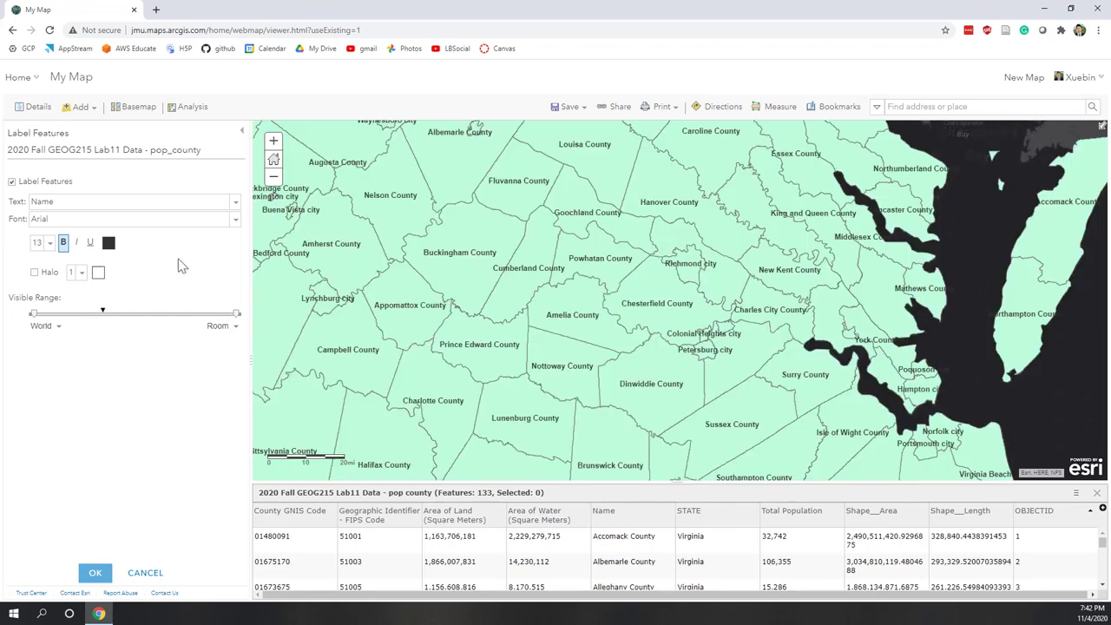
# Step: Set the county label text size to 12 and its color to gray
pyautogui.click(47, 243)
pyautogui.click(42, 334)
pyautogui.click(109, 245)
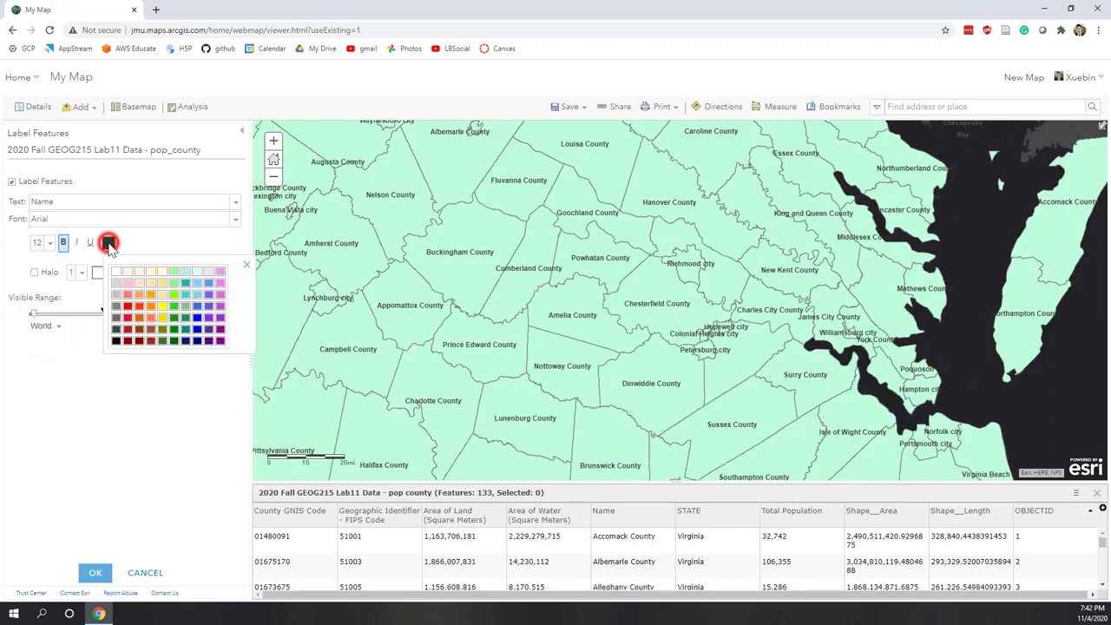
pyautogui.click(116, 306)
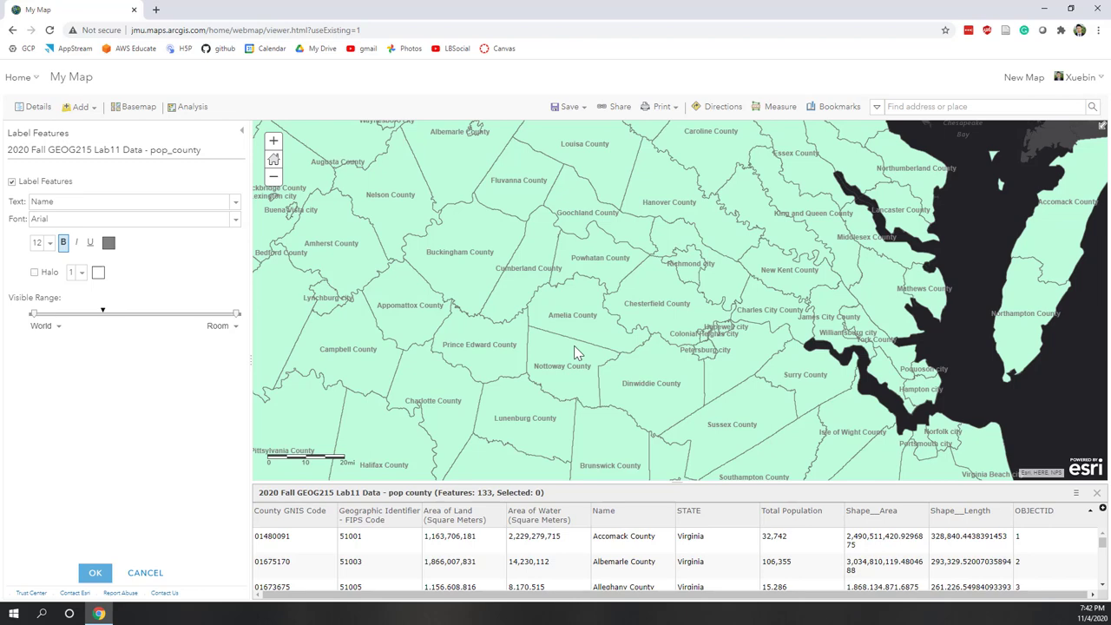
# Step: Limit the county labels' visible range to County through Room and check the labels at different map scales
pyautogui.scroll(-3, 574, 346)
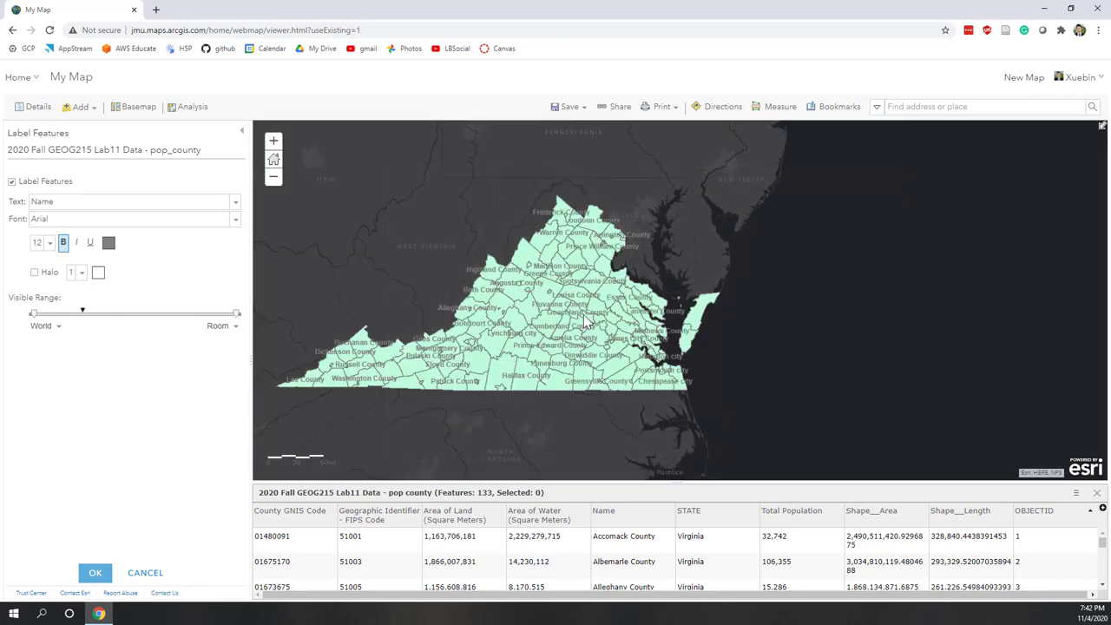
pyautogui.scroll(3, 584, 322)
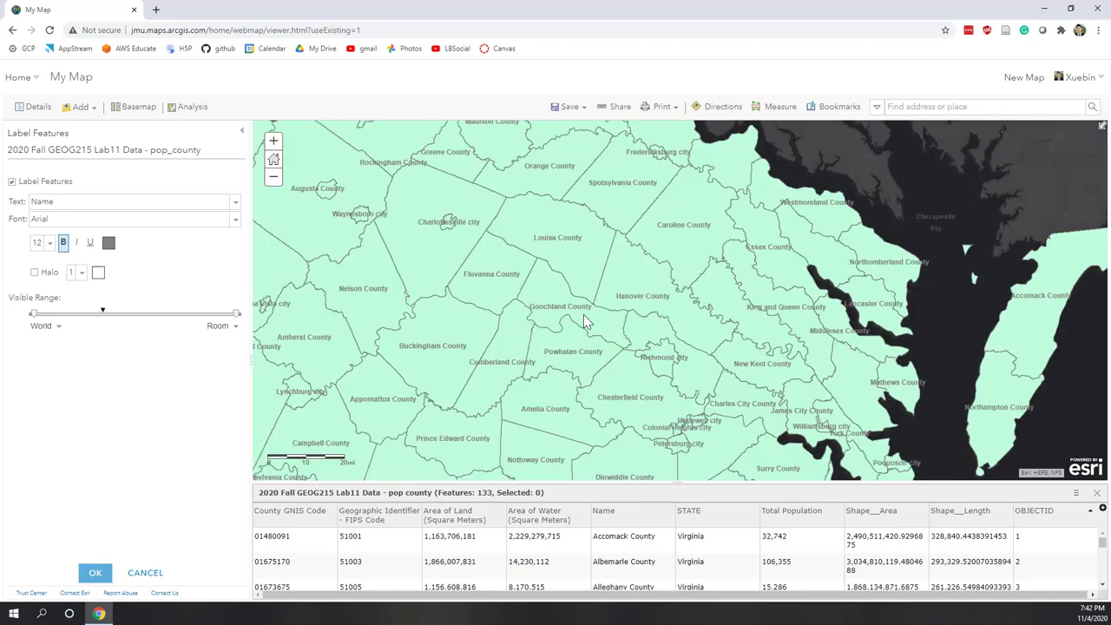
pyautogui.scroll(2, 584, 318)
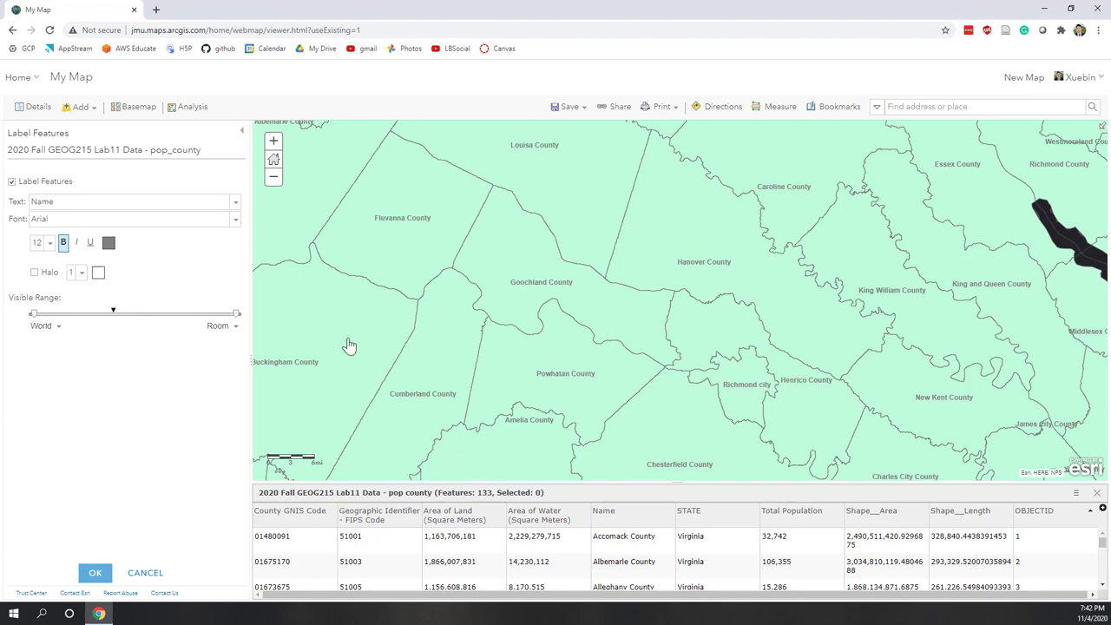
pyautogui.moveTo(33, 313); pyautogui.dragTo(114, 324)
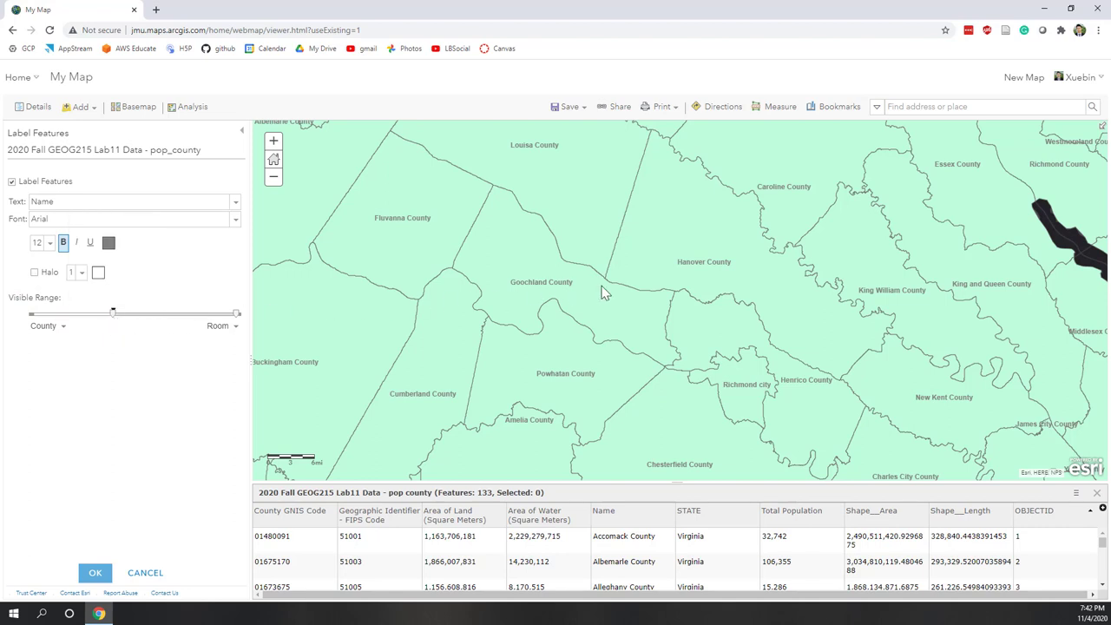
pyautogui.scroll(-3, 589, 326)
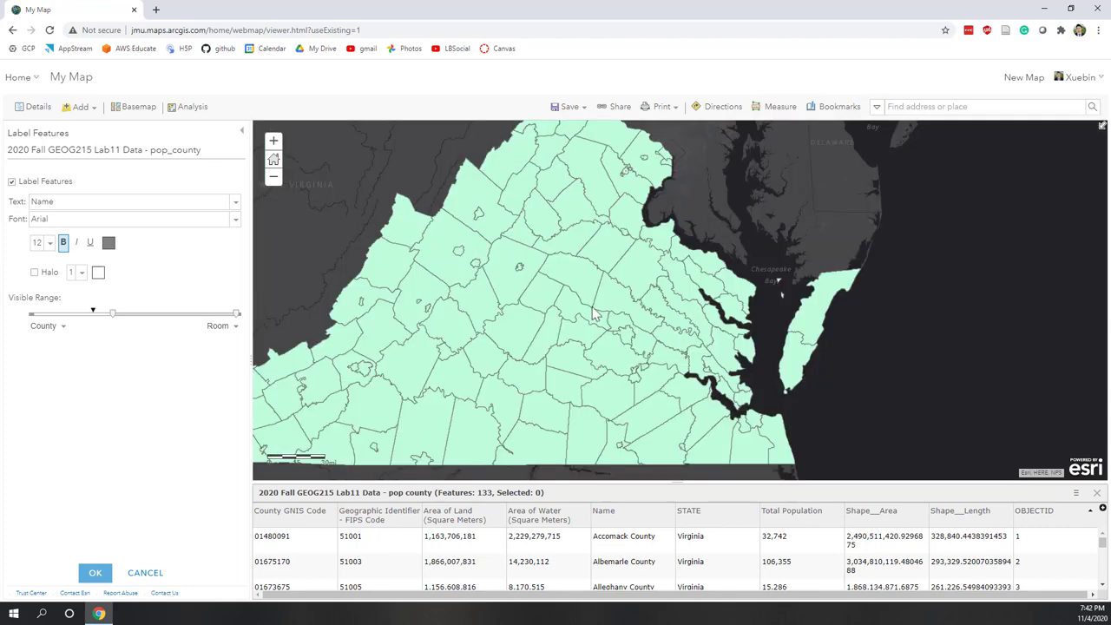
pyautogui.scroll(3, 600, 280)
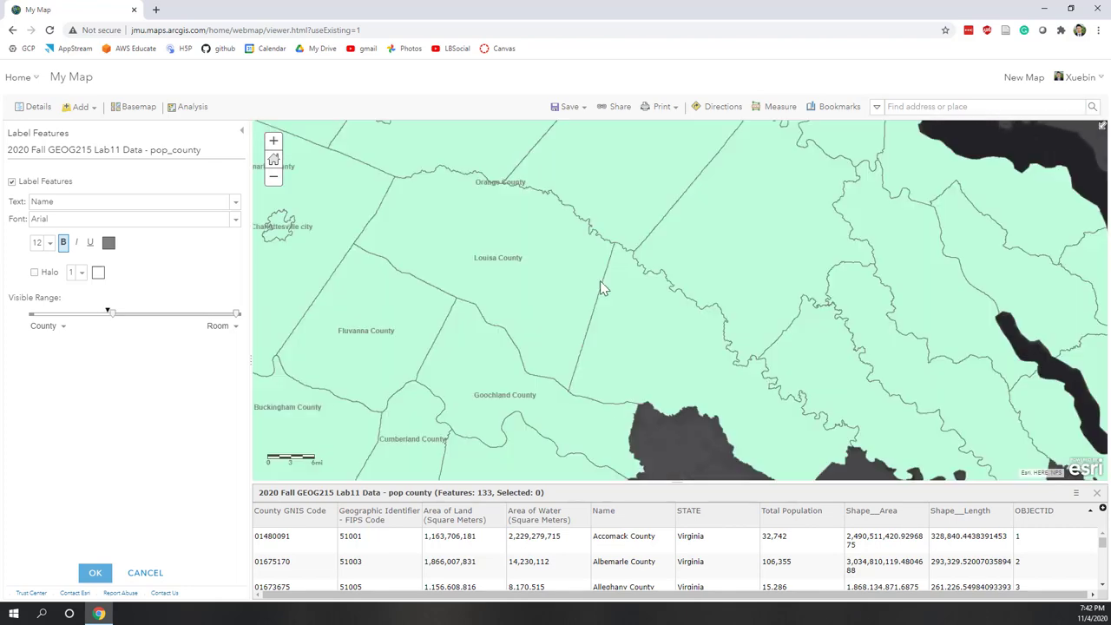
pyautogui.scroll(-2, 600, 280)
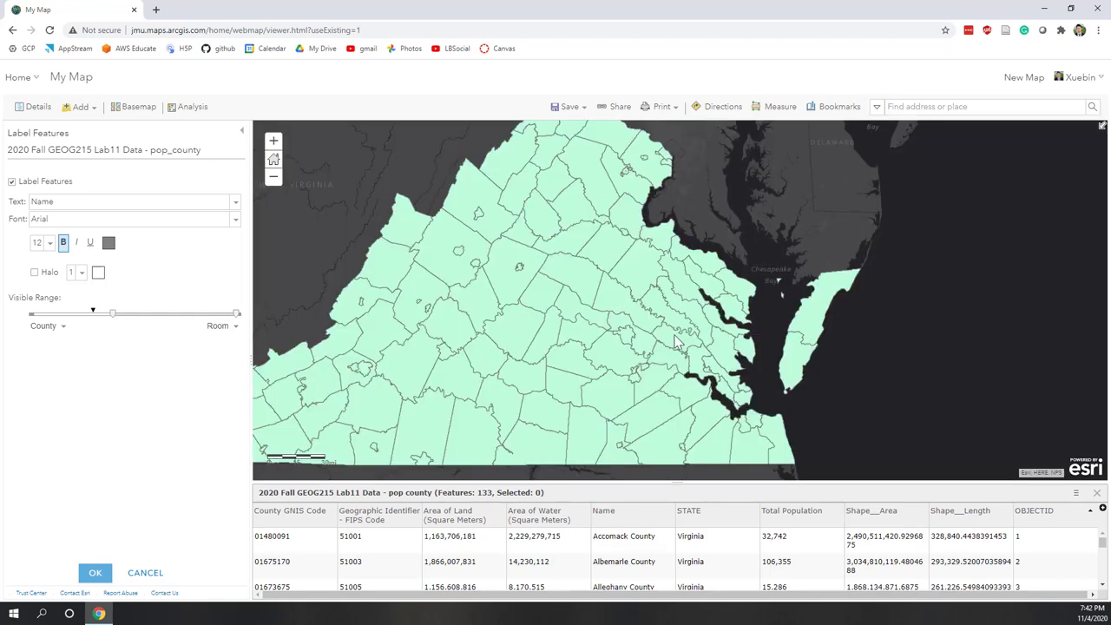
# Step: Apply the label settings to the pop county layer
pyautogui.scroll(-1, 675, 341)
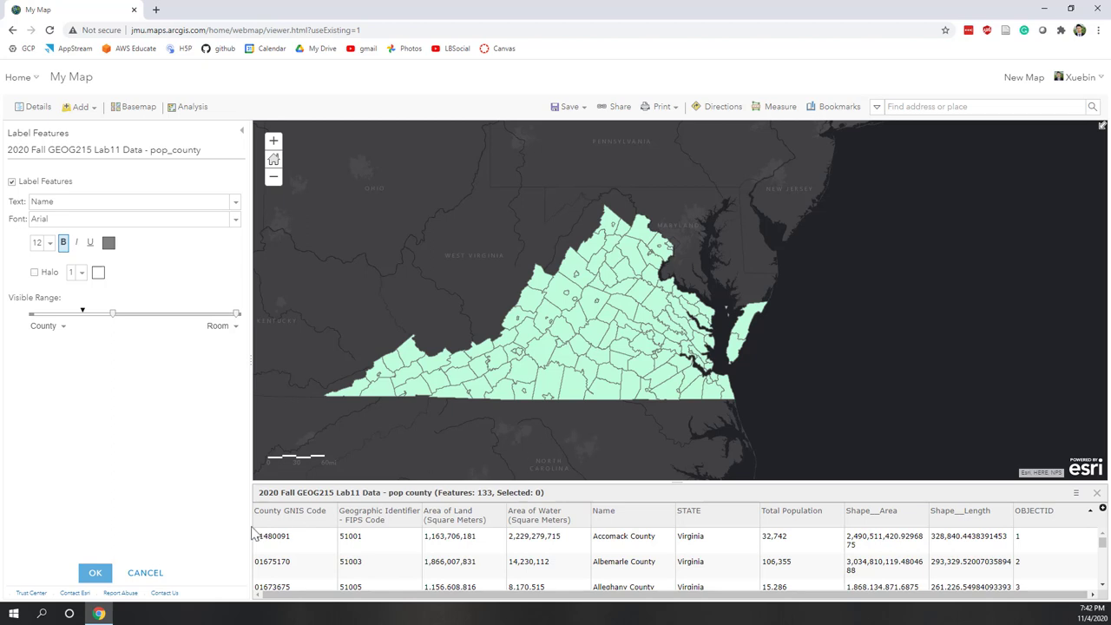
pyautogui.click(94, 575)
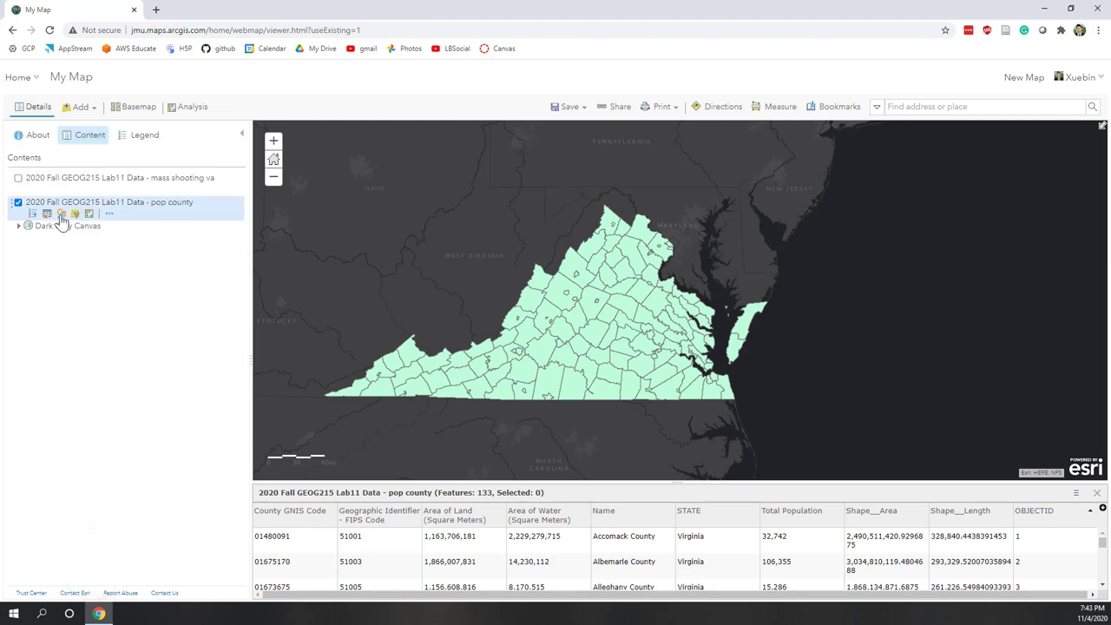
# Step: Examine the fields and functions available for a custom style expression on the pop county layer, without creating an expression
pyautogui.click(61, 215)
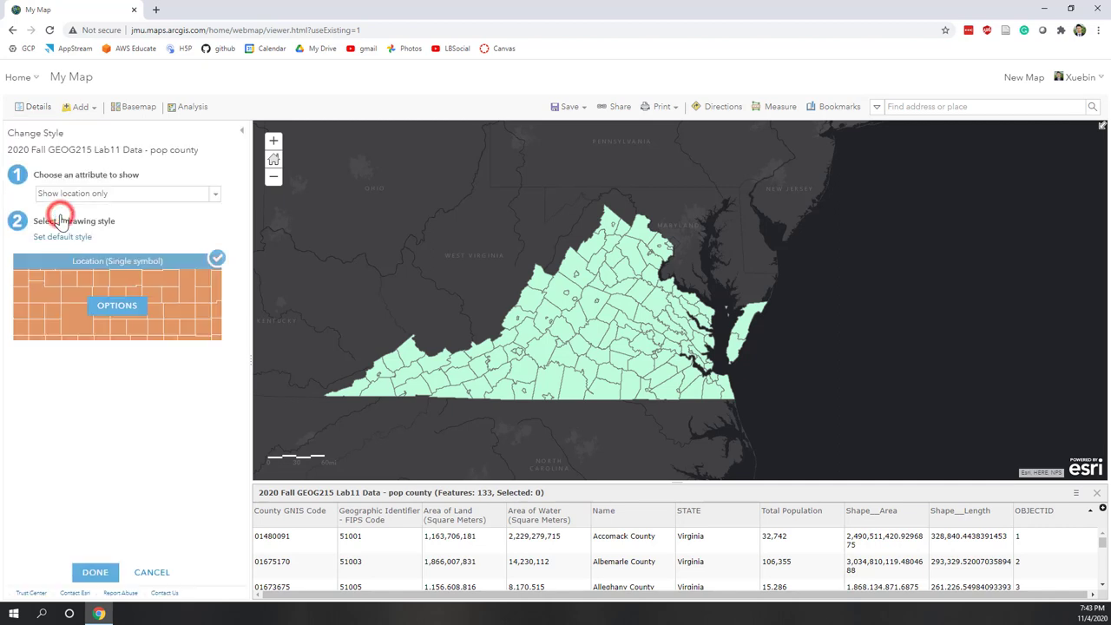
pyautogui.click(216, 196)
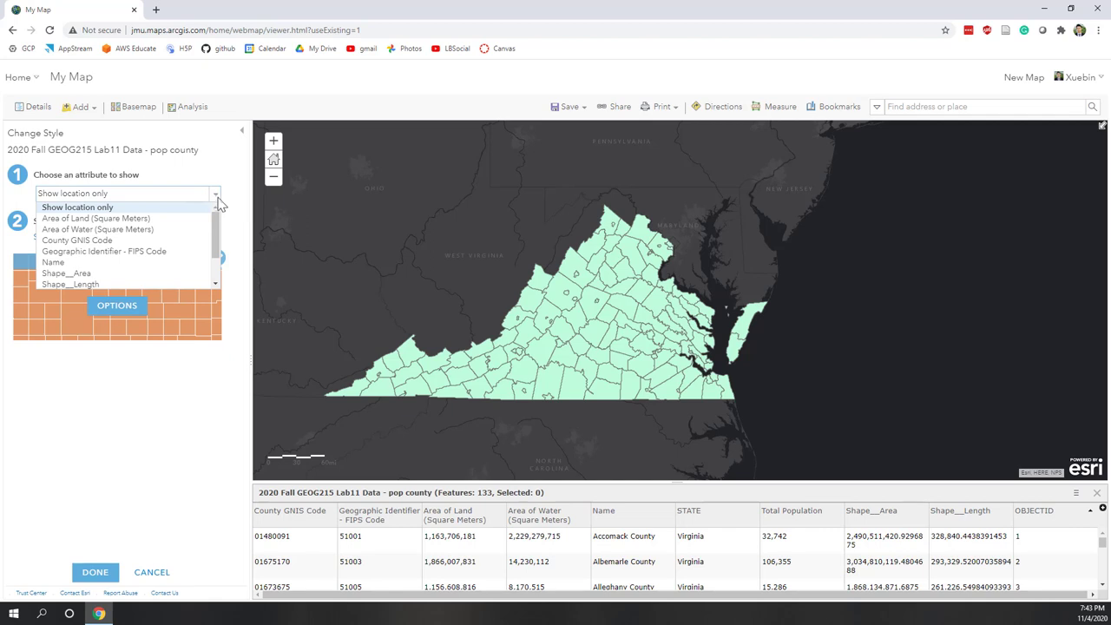
pyautogui.moveTo(216, 237); pyautogui.dragTo(208, 275)
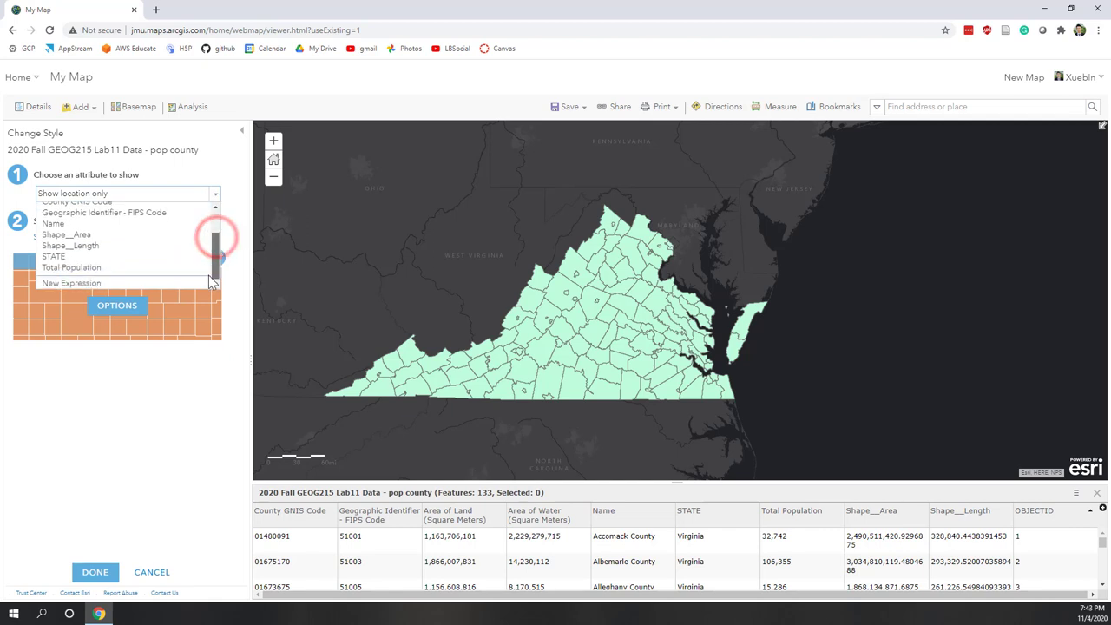
pyautogui.click(71, 284)
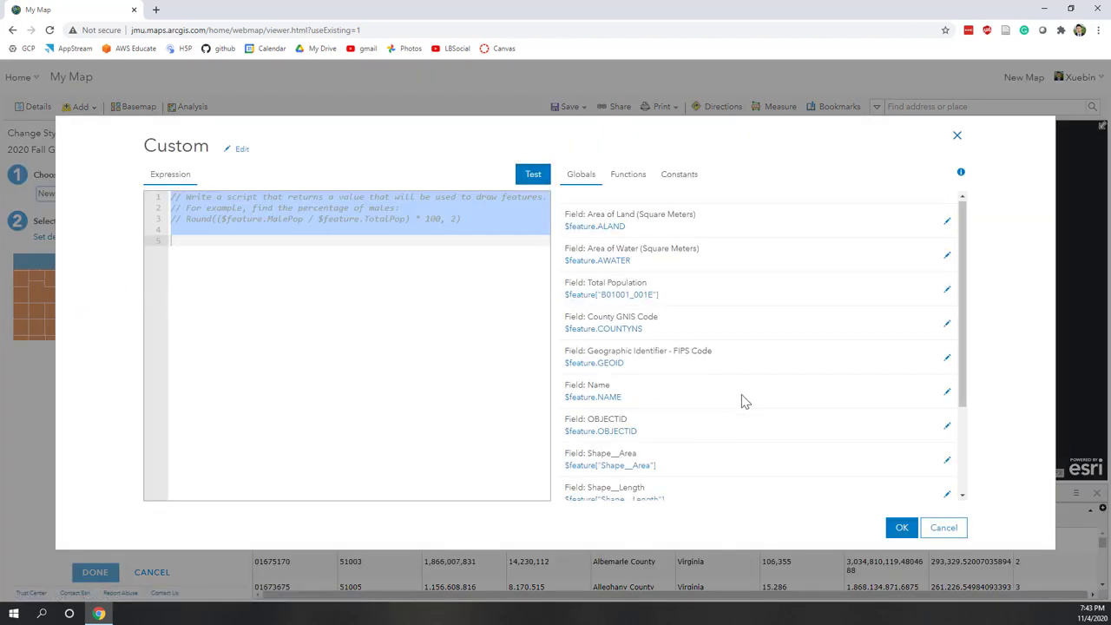
pyautogui.scroll(-1, 742, 400)
pyautogui.scroll(1, 738, 386)
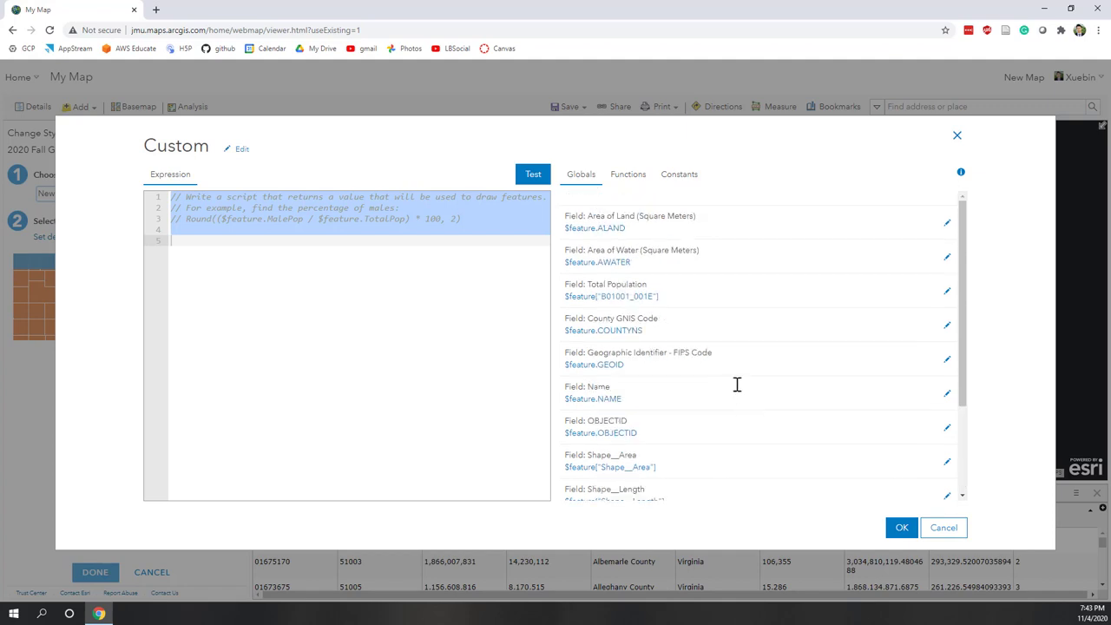
pyautogui.click(624, 175)
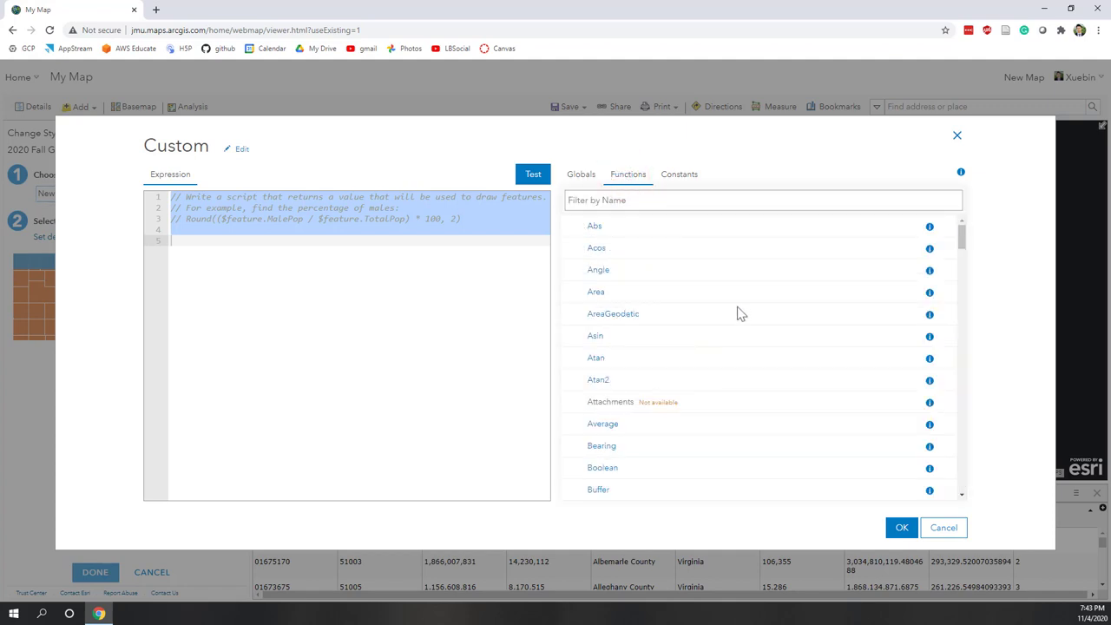
pyautogui.click(926, 530)
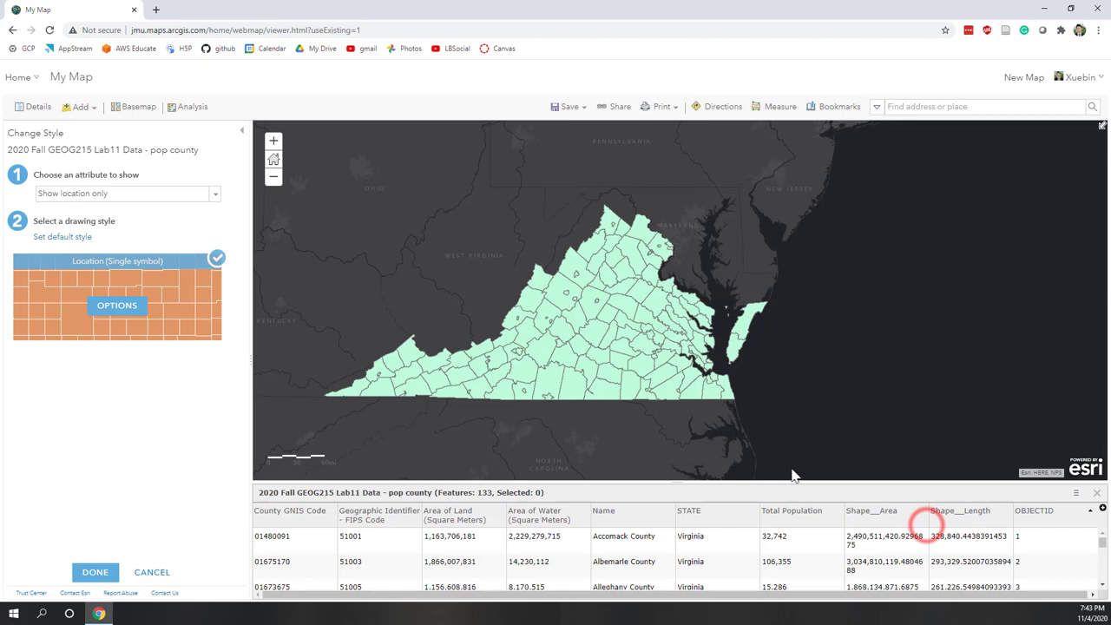
# Step: Style the pop county layer by Total Population with Counts and Amounts (Color) and open the style's options
pyautogui.click(132, 193)
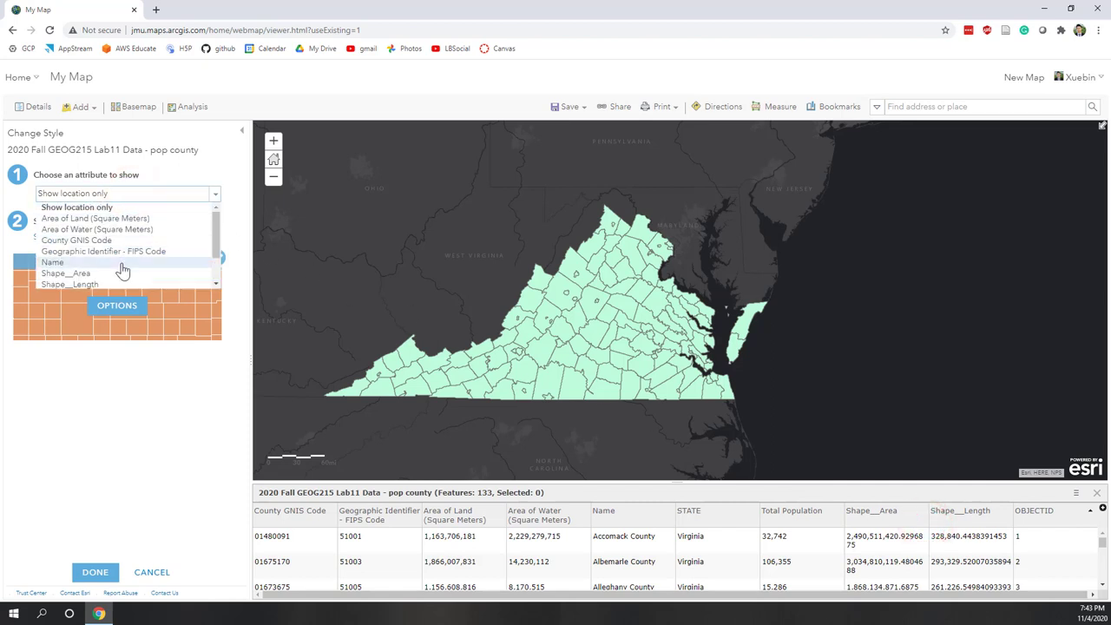
pyautogui.scroll(-2, 122, 269)
pyautogui.click(122, 262)
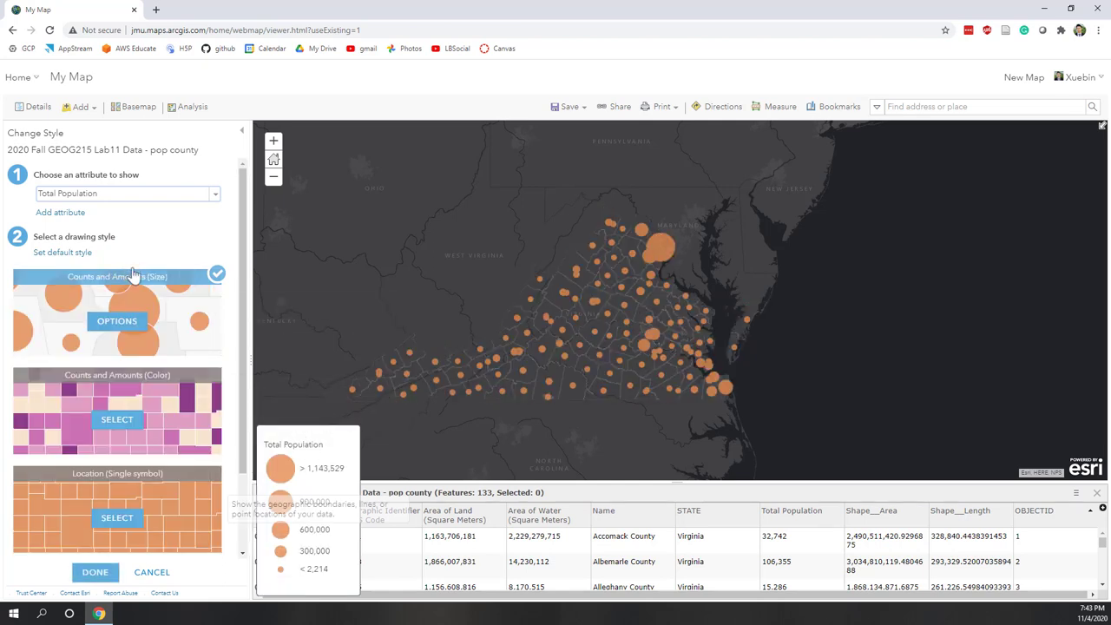
pyautogui.scroll(-2, 143, 378)
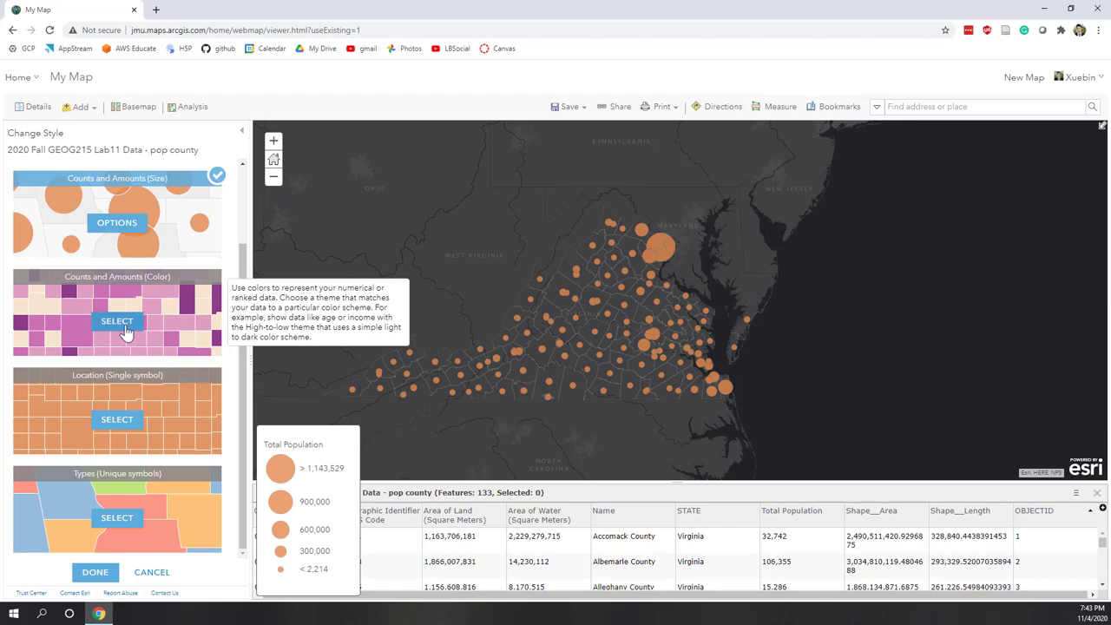
pyautogui.click(116, 325)
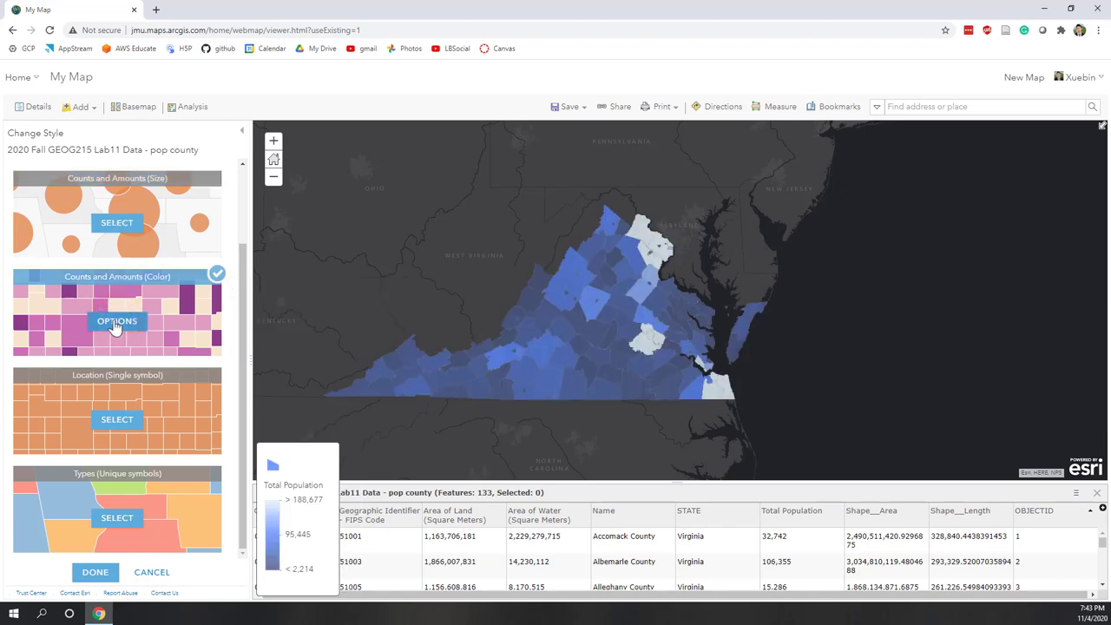
pyautogui.click(102, 326)
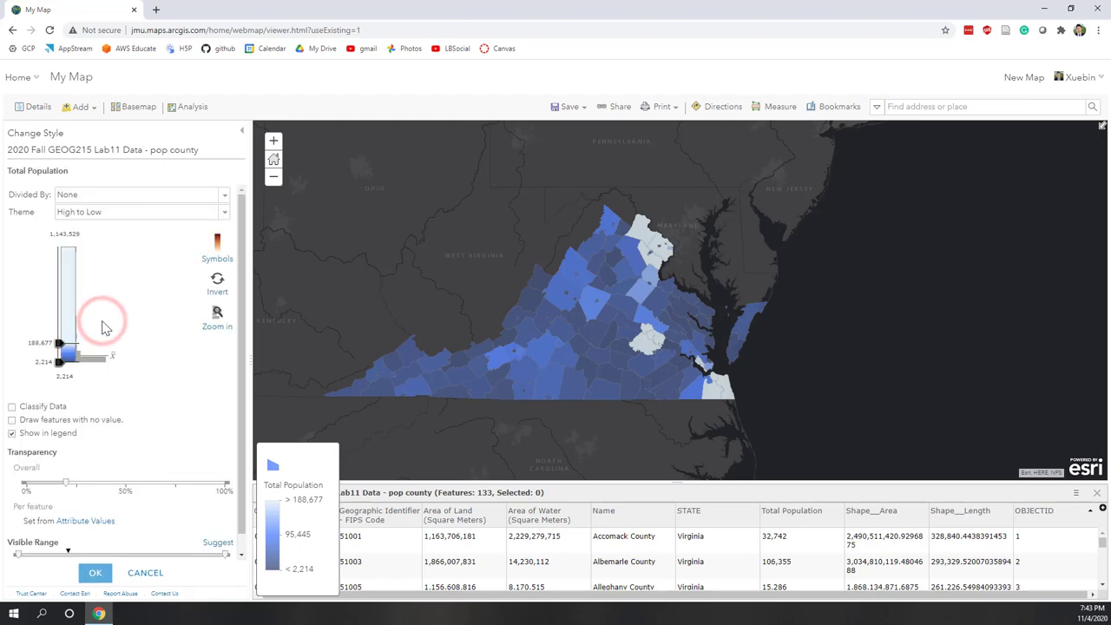
# Step: Set the county population fill to the first blue continuous color ramp
pyautogui.click(216, 260)
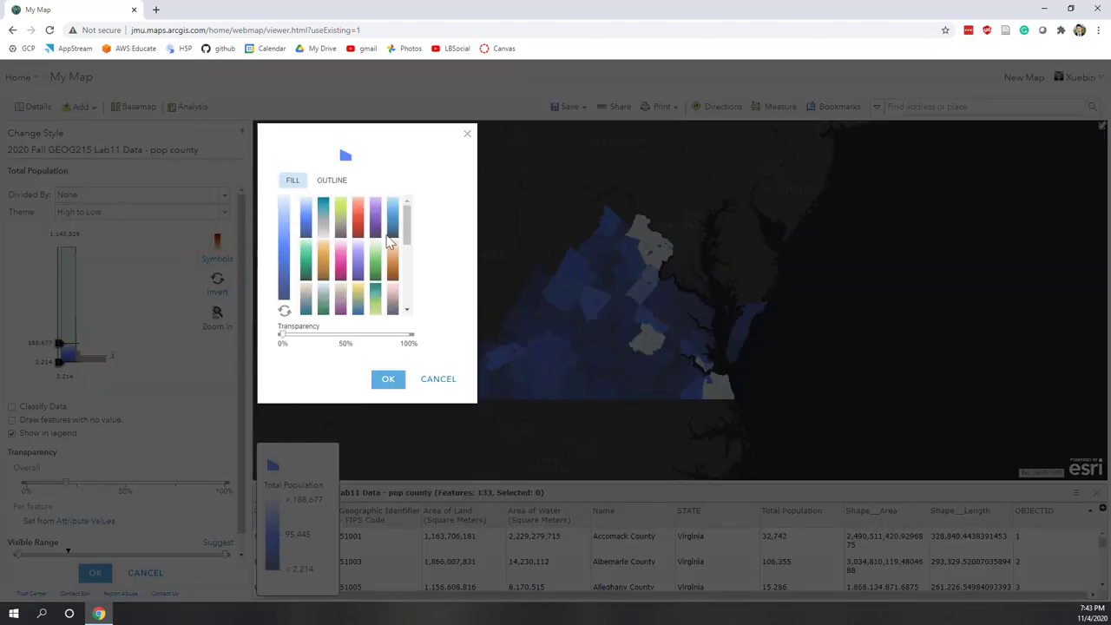
pyautogui.moveTo(407, 230)
pyautogui.mouseDown()
pyautogui.moveTo(416, 276)
pyautogui.moveTo(416, 218)
pyautogui.mouseUp()
pyautogui.click(306, 230)
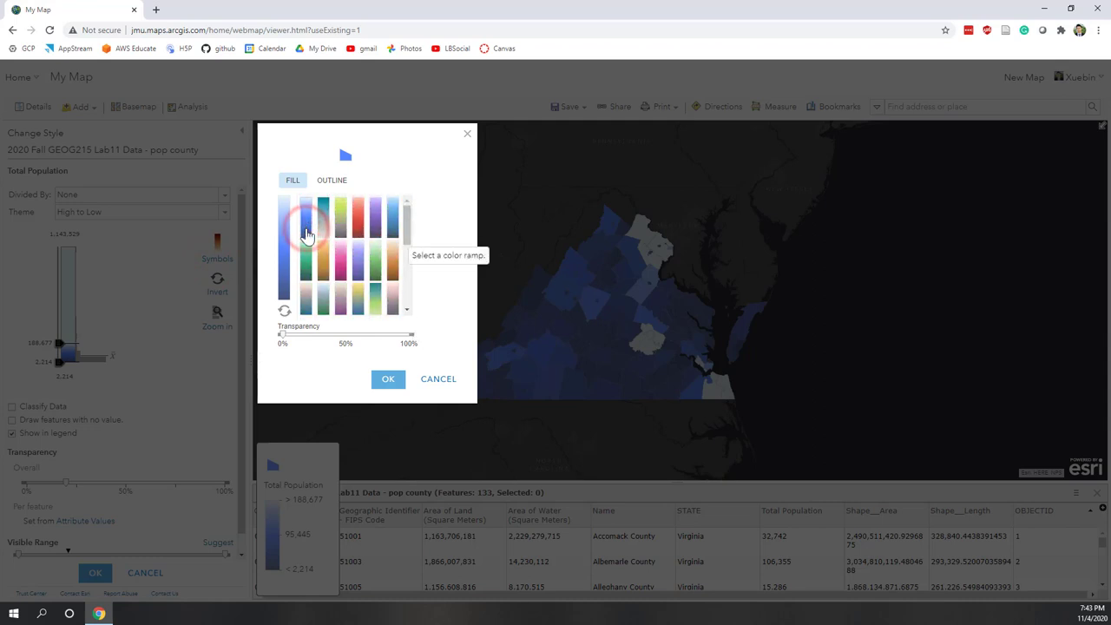
pyautogui.click(387, 379)
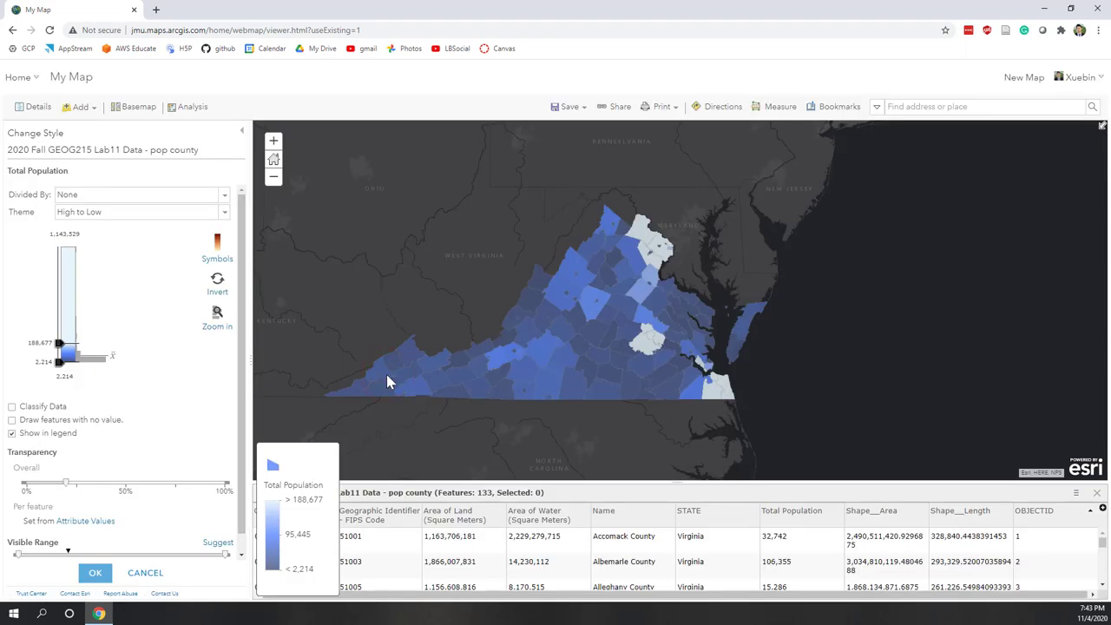
# Step: Divide Total Population by Area of Land (Square Meters) and invert the color ramp
pyautogui.click(105, 199)
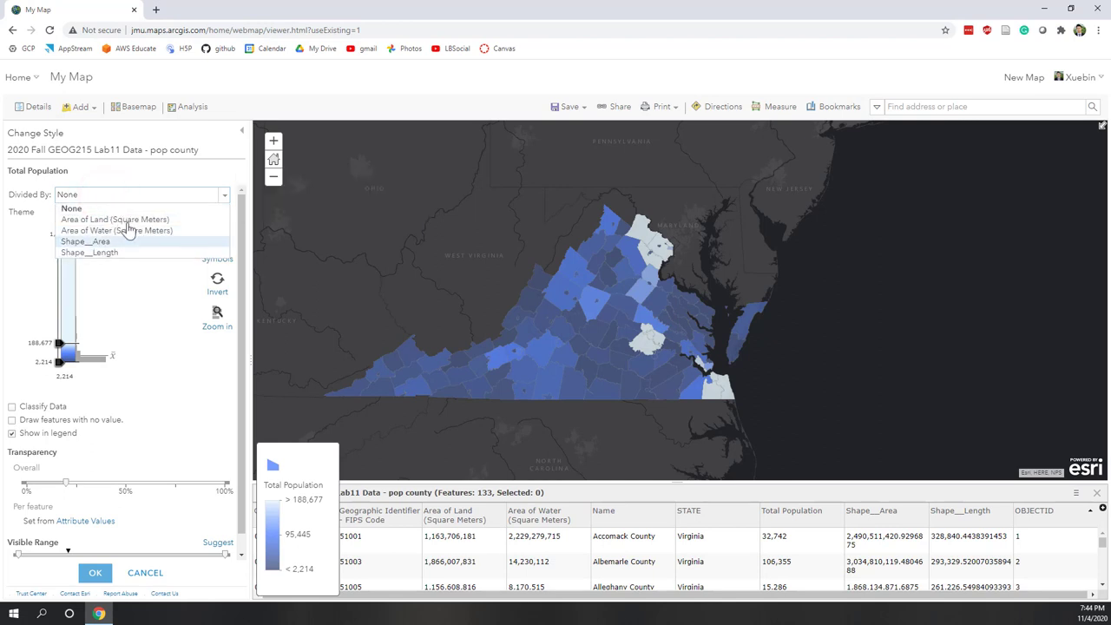
pyautogui.click(122, 220)
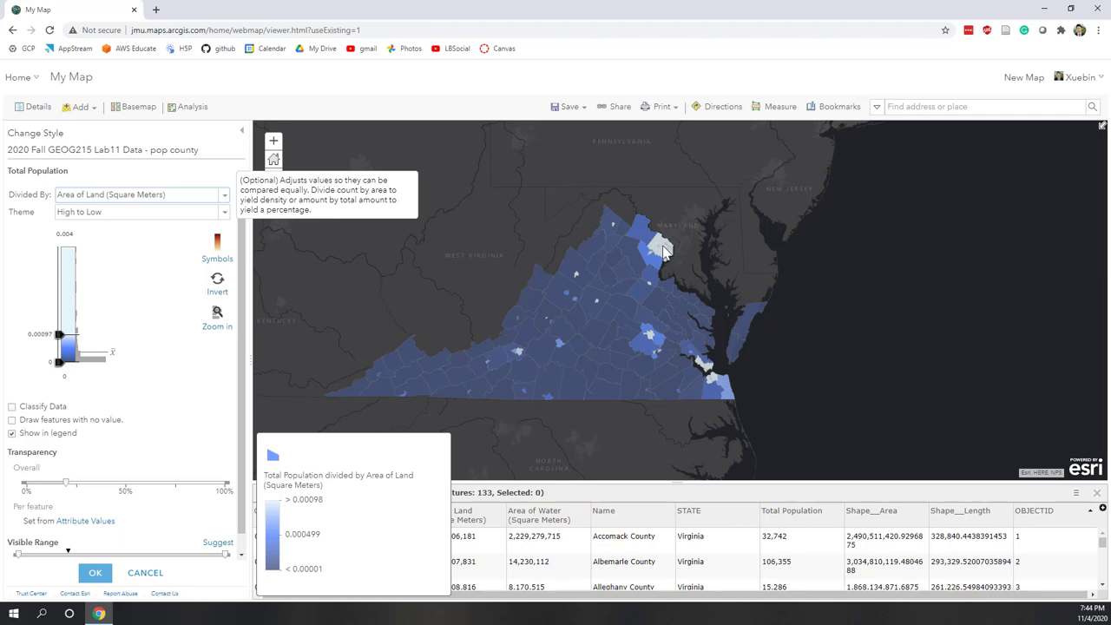
pyautogui.click(217, 279)
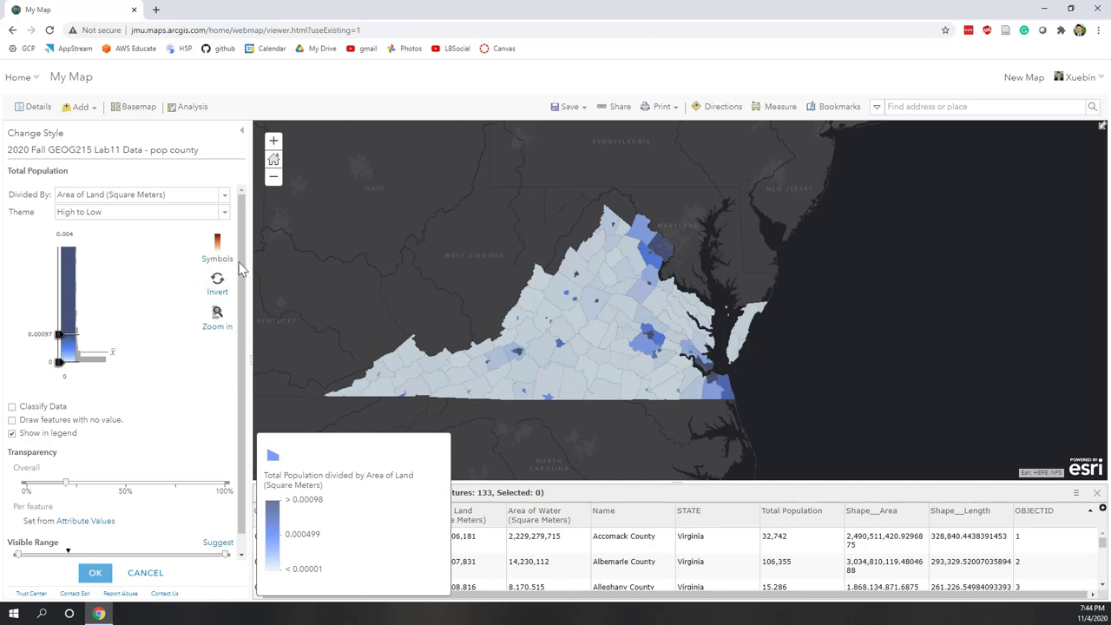
# Step: Classify the county population density into 4 classes using Natural Breaks and apply the style
pyautogui.click(12, 407)
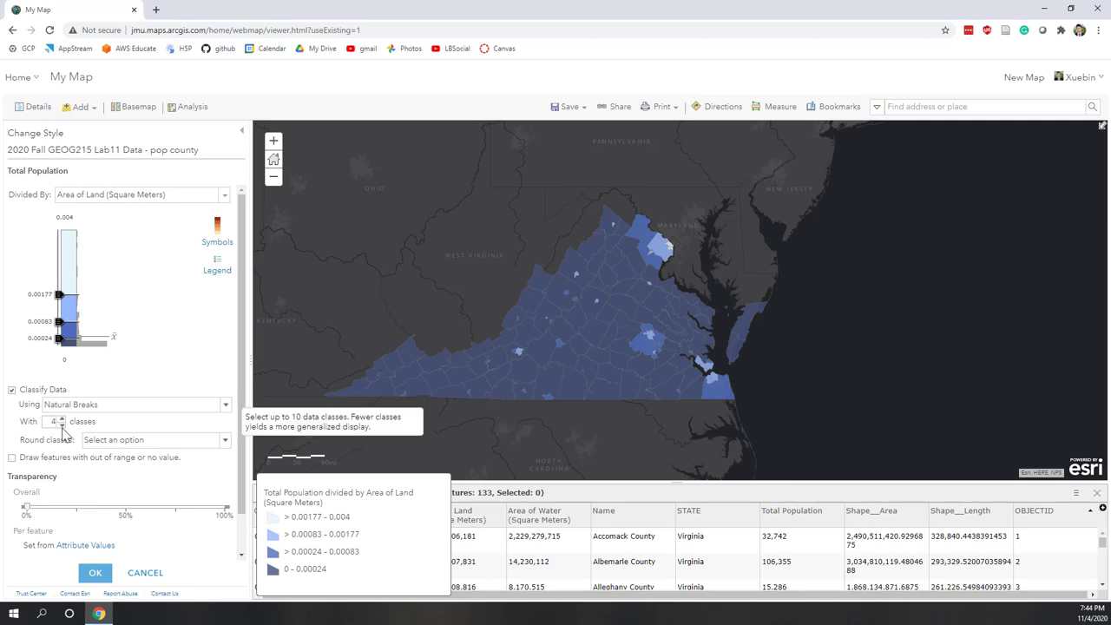
pyautogui.click(95, 575)
pyautogui.click(93, 570)
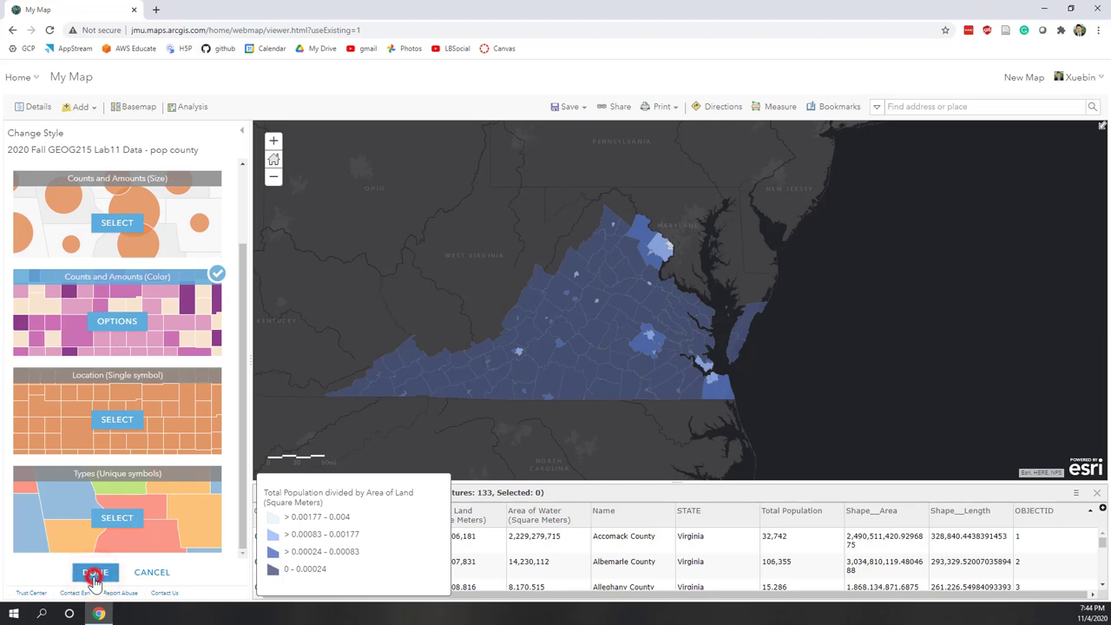
# Step: Show the mass shooting va layer and reopen the pop county layer's Counts and Amounts (Color) style options
pyautogui.click(18, 178)
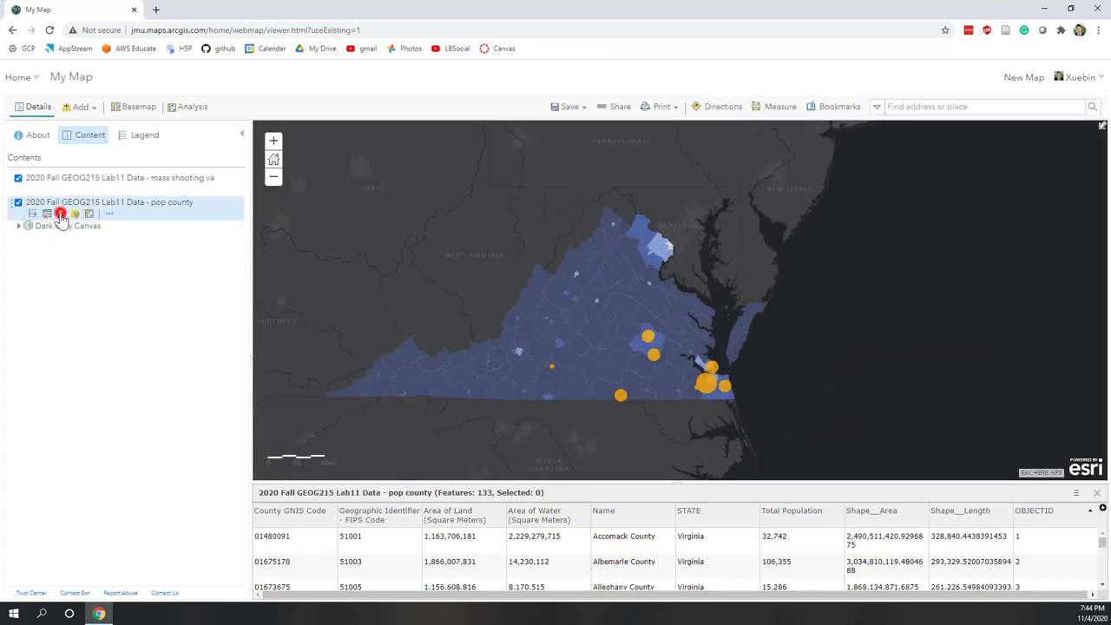
pyautogui.click(60, 213)
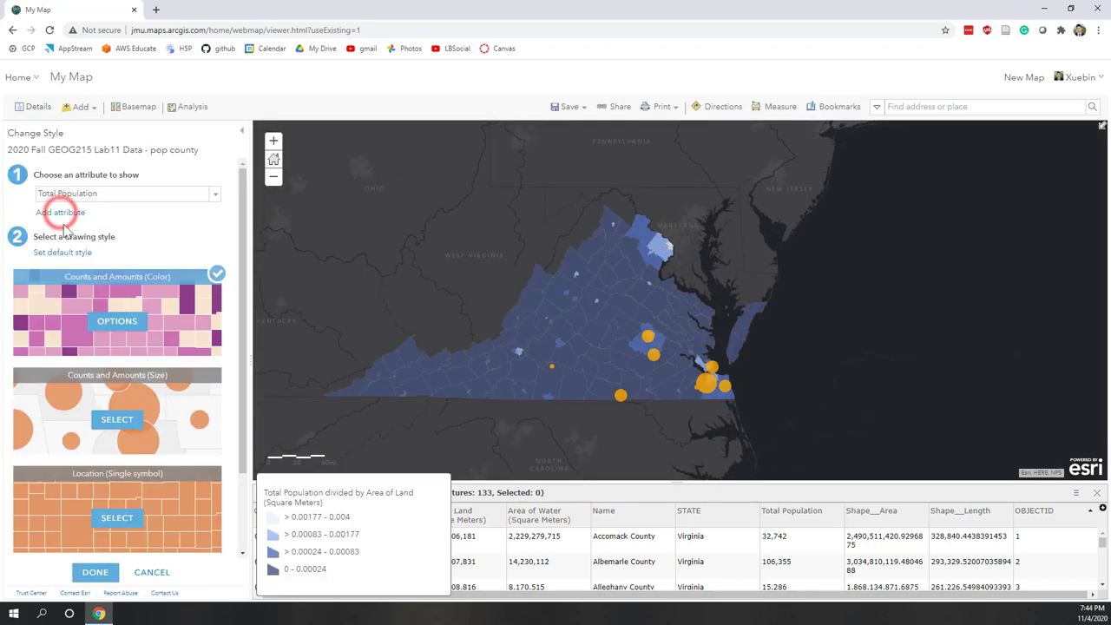
pyautogui.click(118, 422)
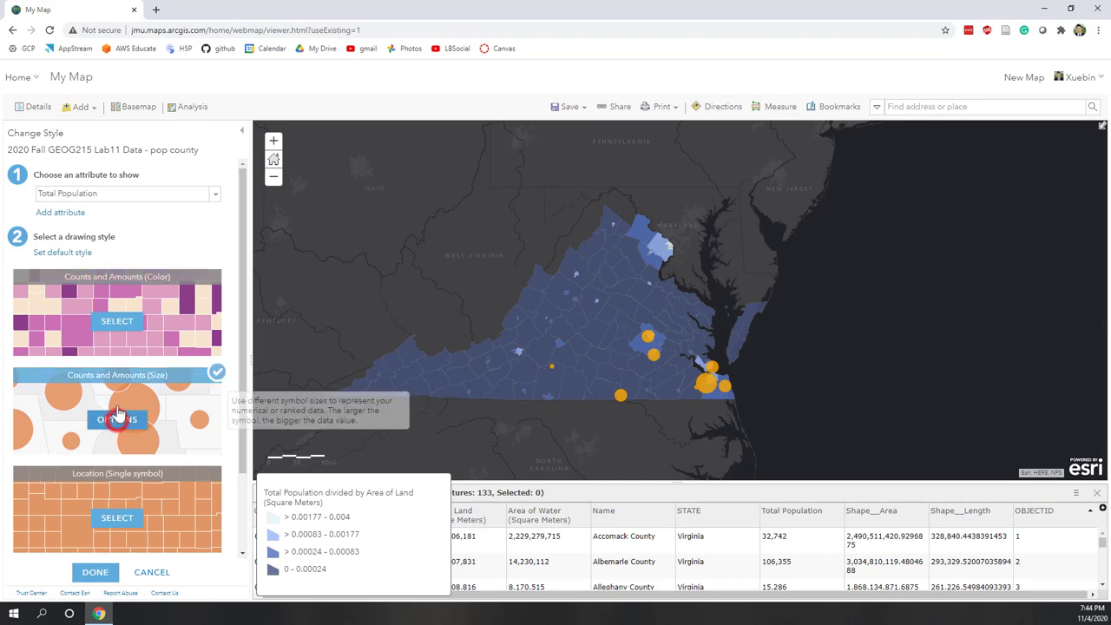
pyautogui.click(119, 321)
pyautogui.click(122, 323)
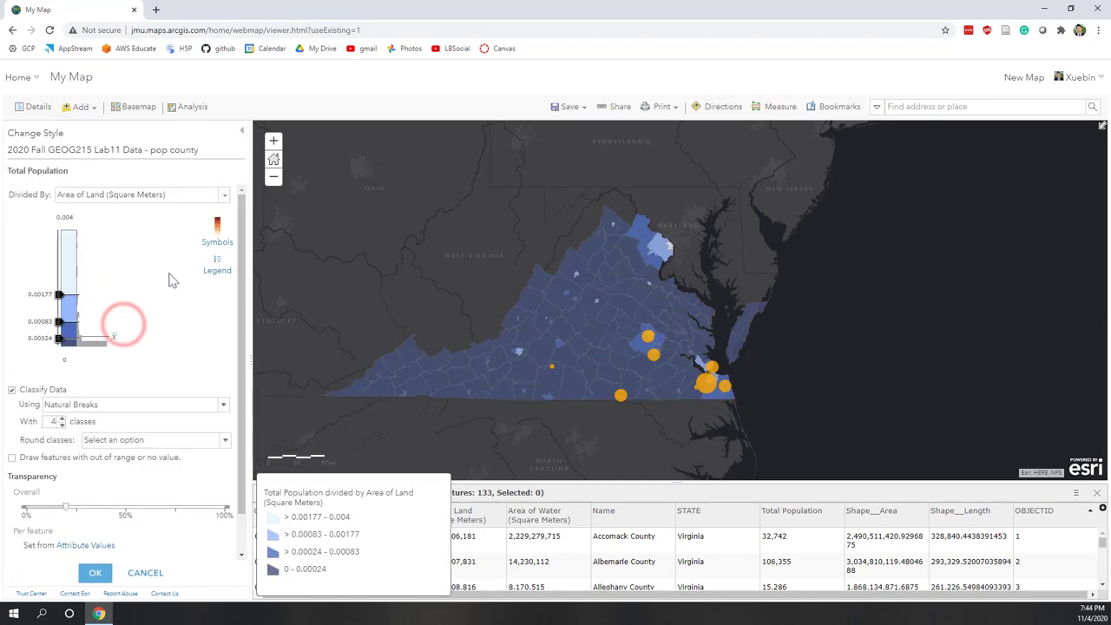
# Step: Apply a color ramp from pale lavender for low to dark blue for high density classes, and check the labeled counties up close
pyautogui.click(217, 225)
pyautogui.scroll(-2, 299, 276)
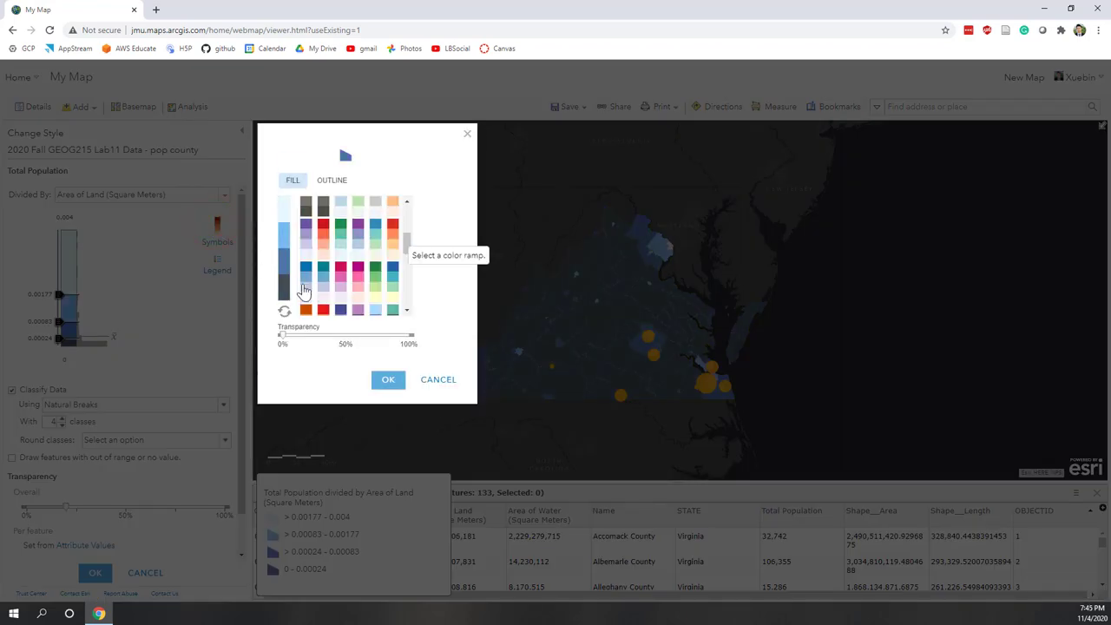
pyautogui.click(304, 279)
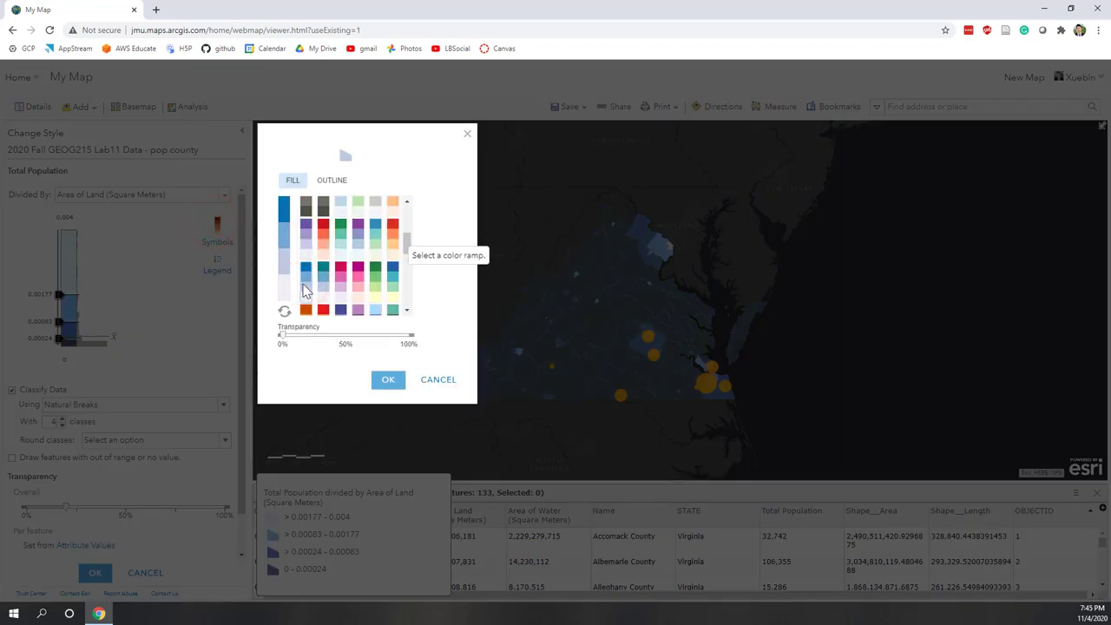
pyautogui.scroll(1, 304, 291)
pyautogui.scroll(1, 304, 290)
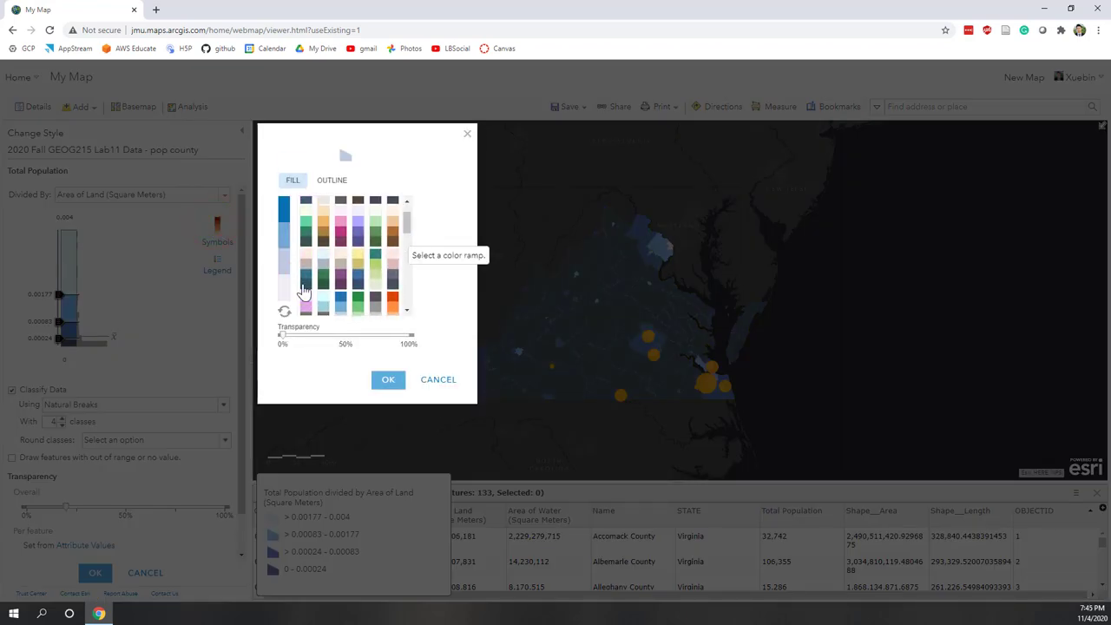
pyautogui.scroll(1, 304, 290)
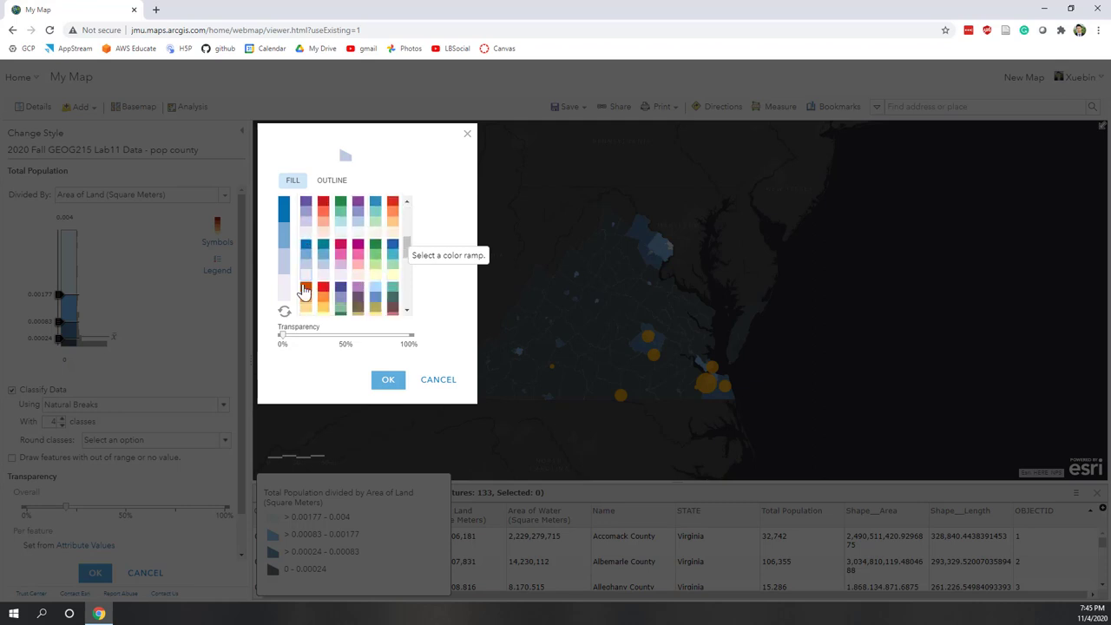
pyautogui.click(381, 383)
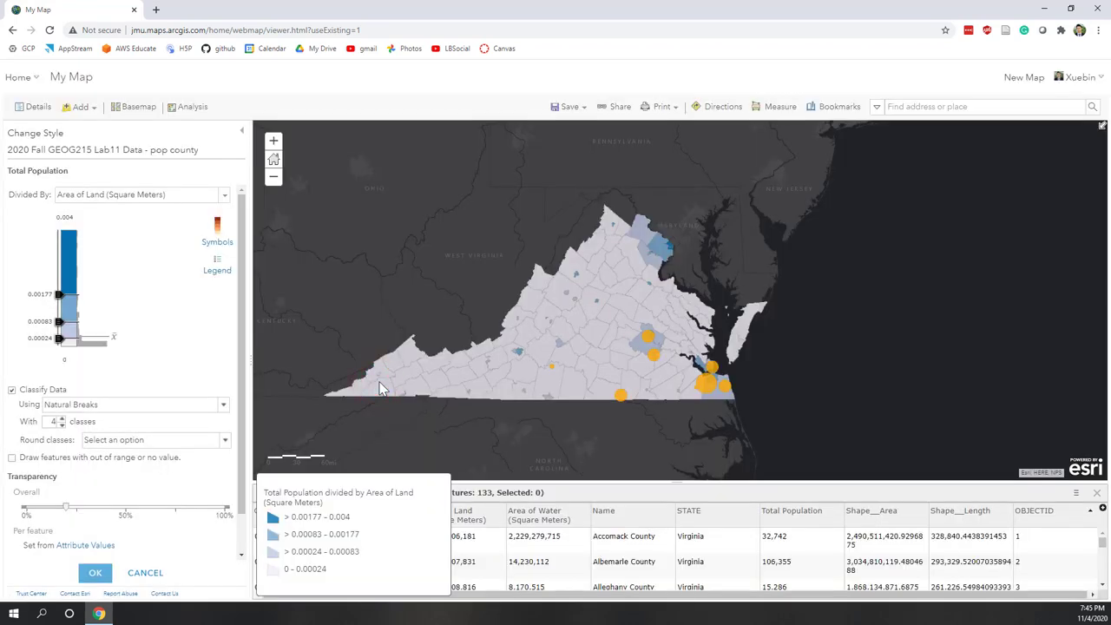
pyautogui.click(95, 572)
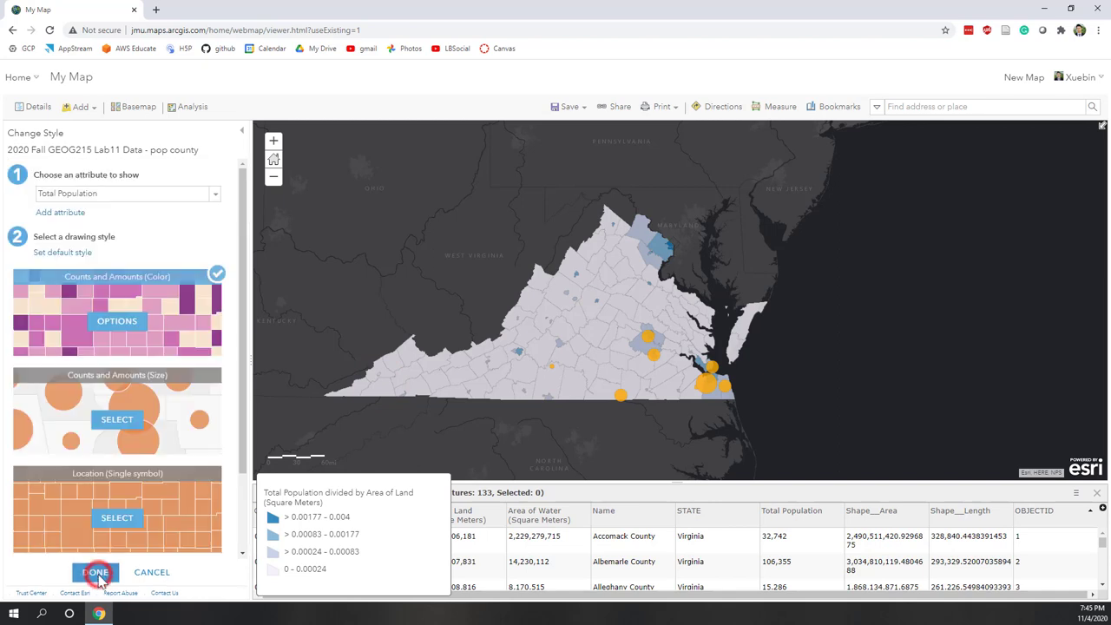
pyautogui.click(92, 576)
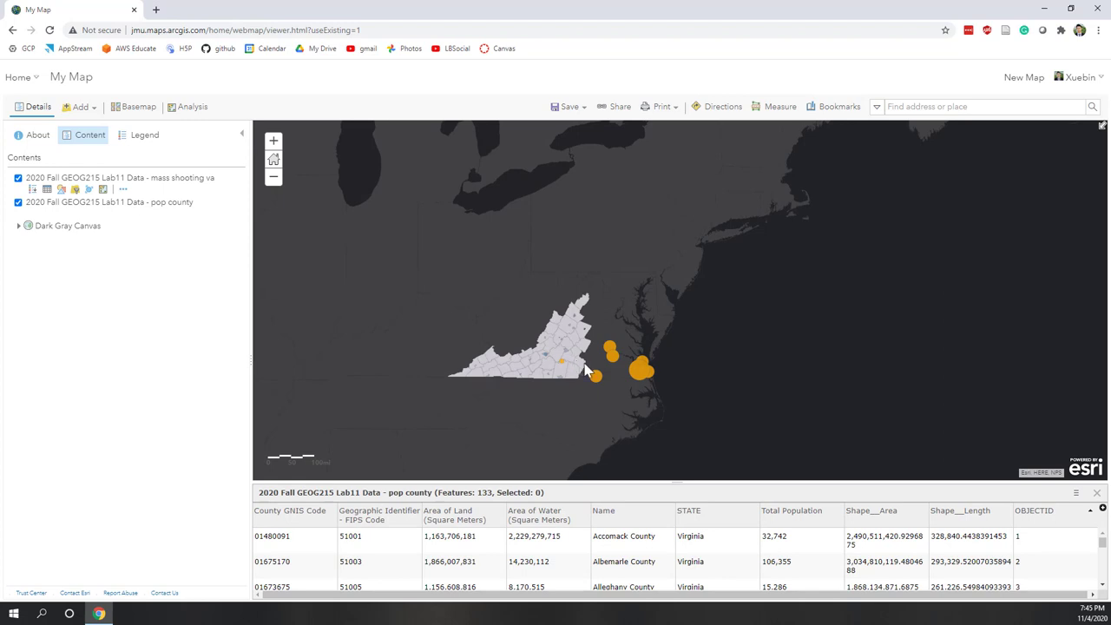
pyautogui.scroll(4, 602, 378)
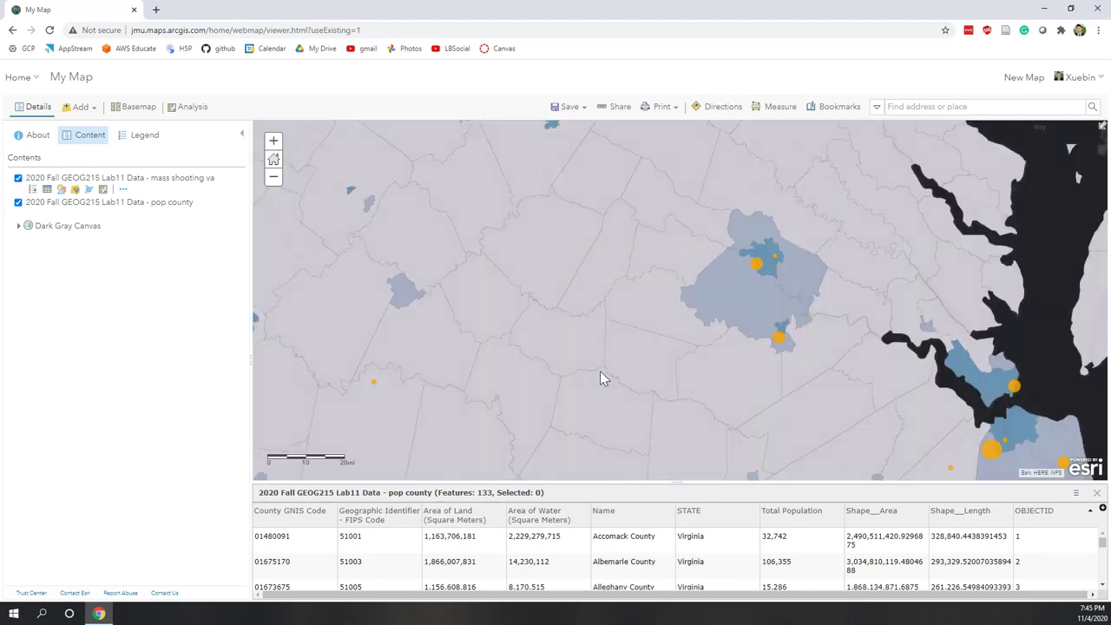
pyautogui.scroll(2, 658, 354)
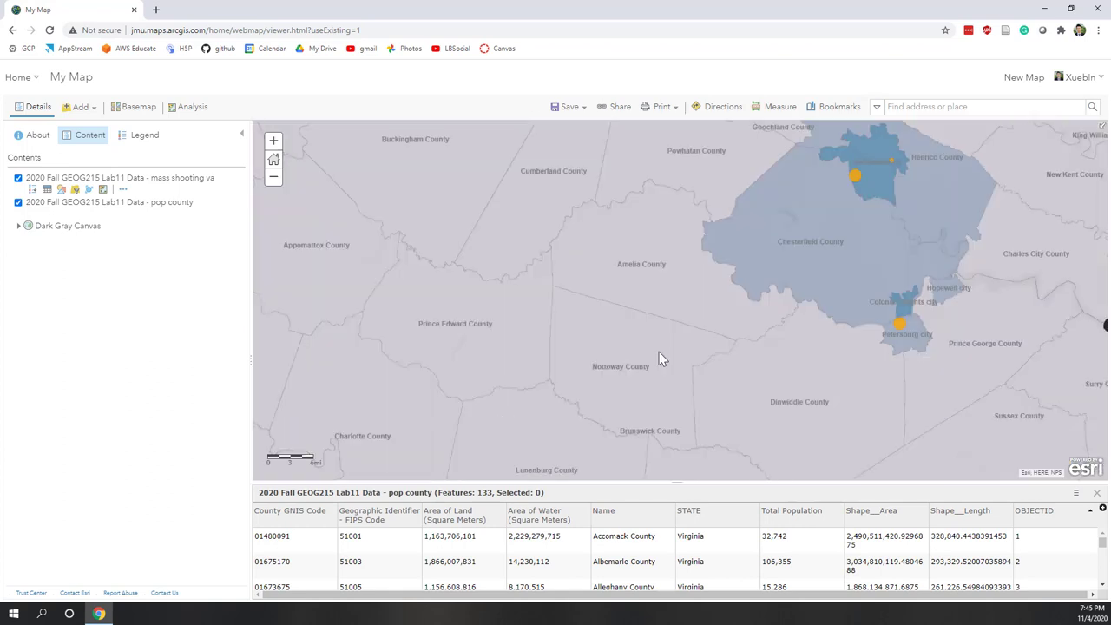
# Step: Start saving the map showing the whole state, with the title lab11_map and the tag geog215
pyautogui.scroll(-2, 659, 359)
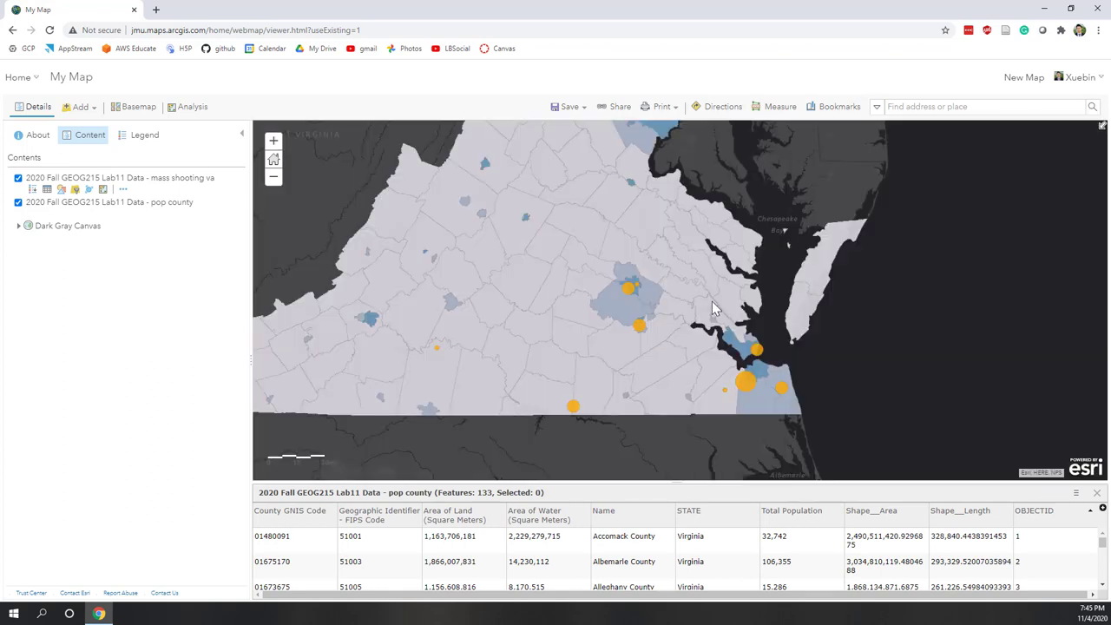
pyautogui.scroll(-1, 712, 301)
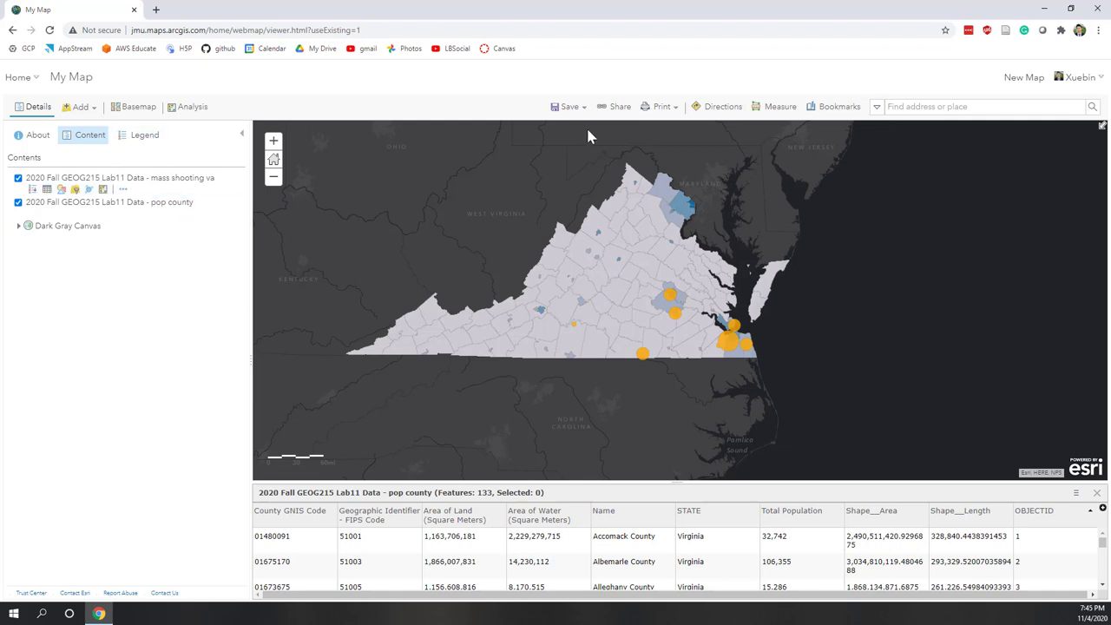
pyautogui.click(566, 107)
pyautogui.click(565, 128)
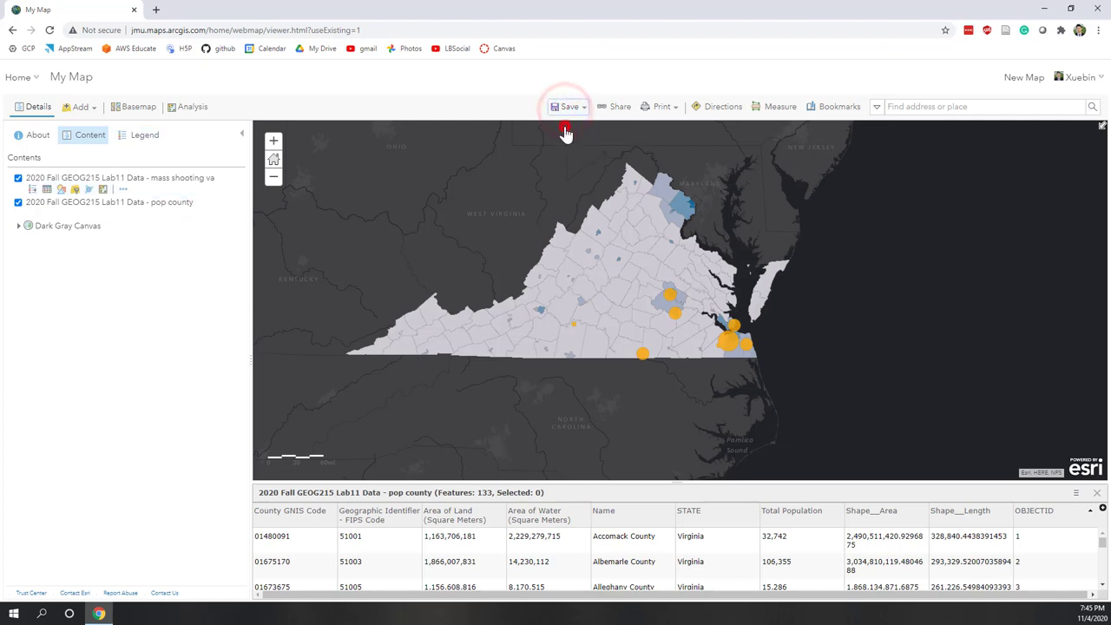
pyautogui.click(520, 307)
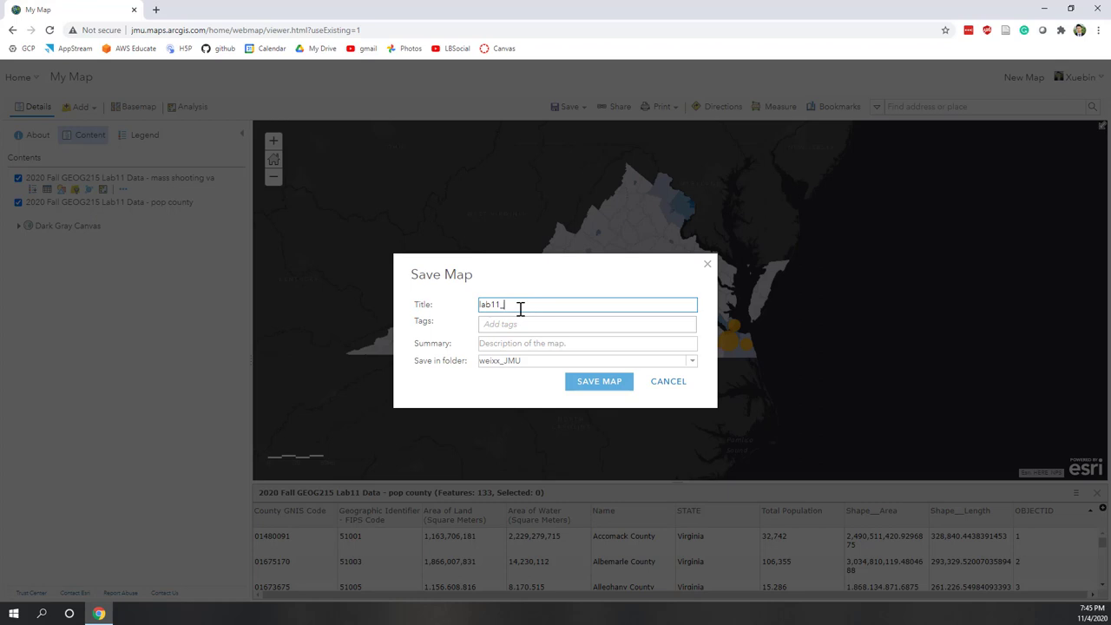
pyautogui.click(523, 323)
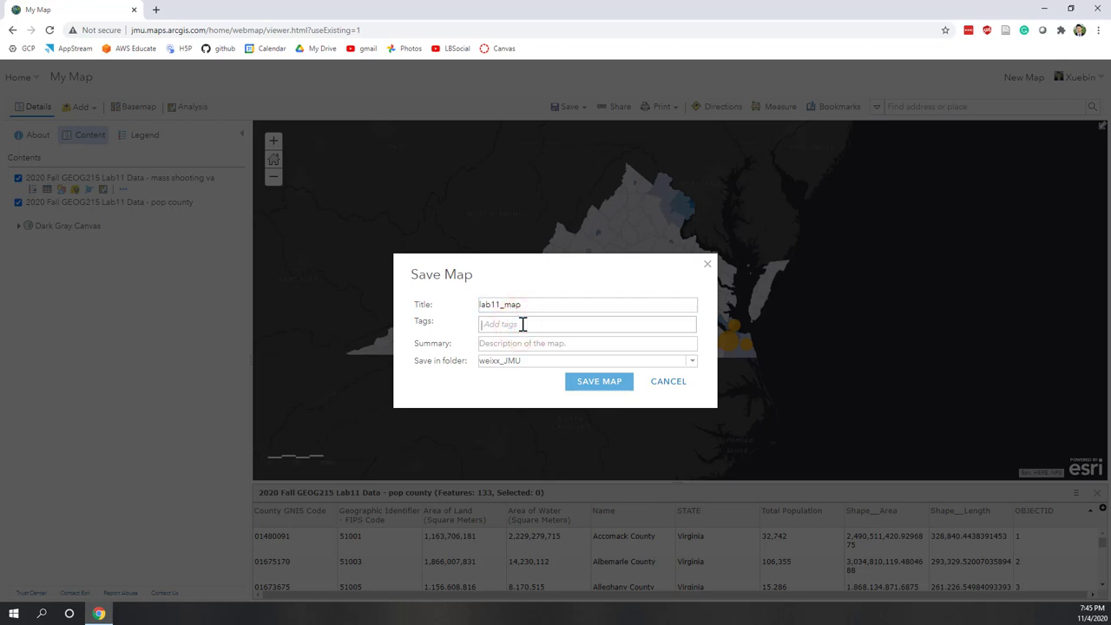
pyautogui.write('geog')
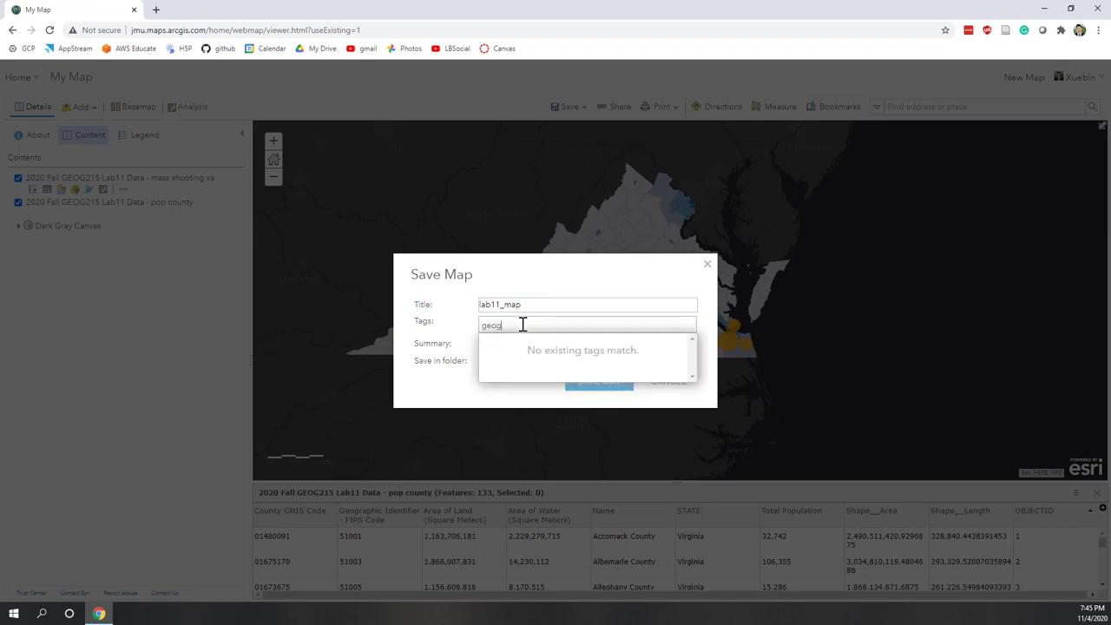
pyautogui.write('215')
pyautogui.press('Return')
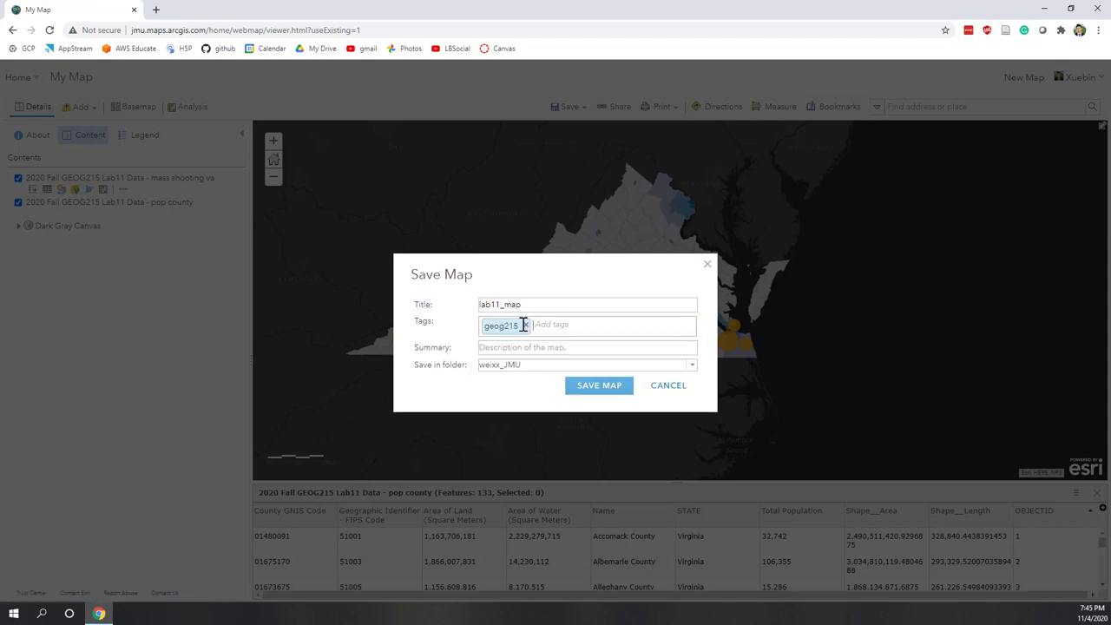
# Step: Choose the 2020 Fall folder as the save location, leave the summary empty and save the map
pyautogui.click(692, 365)
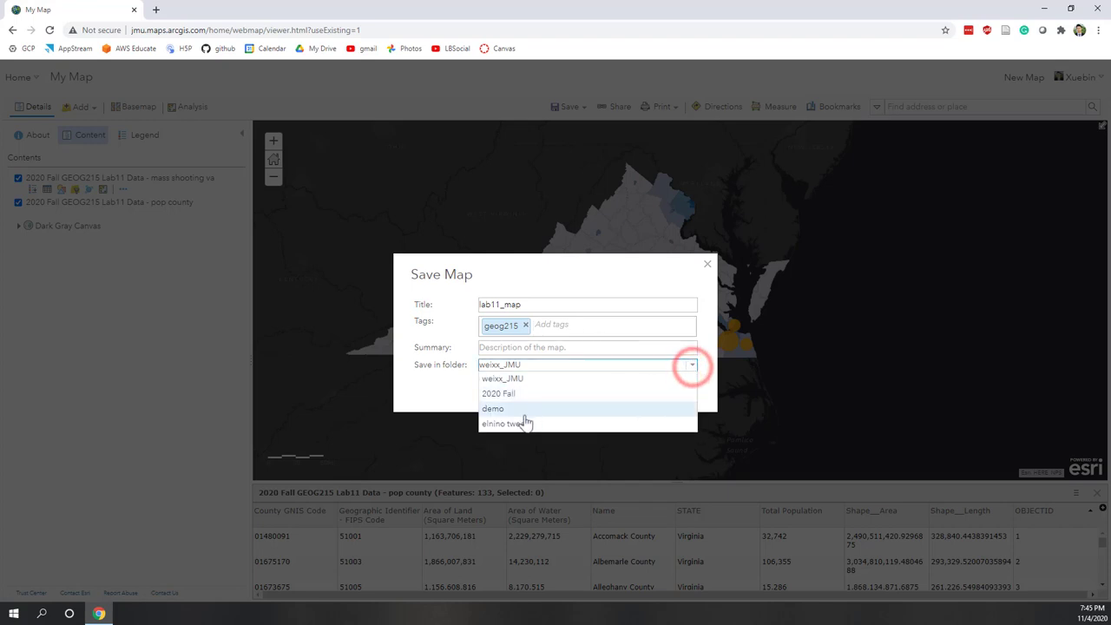
pyautogui.click(436, 399)
pyautogui.click(692, 365)
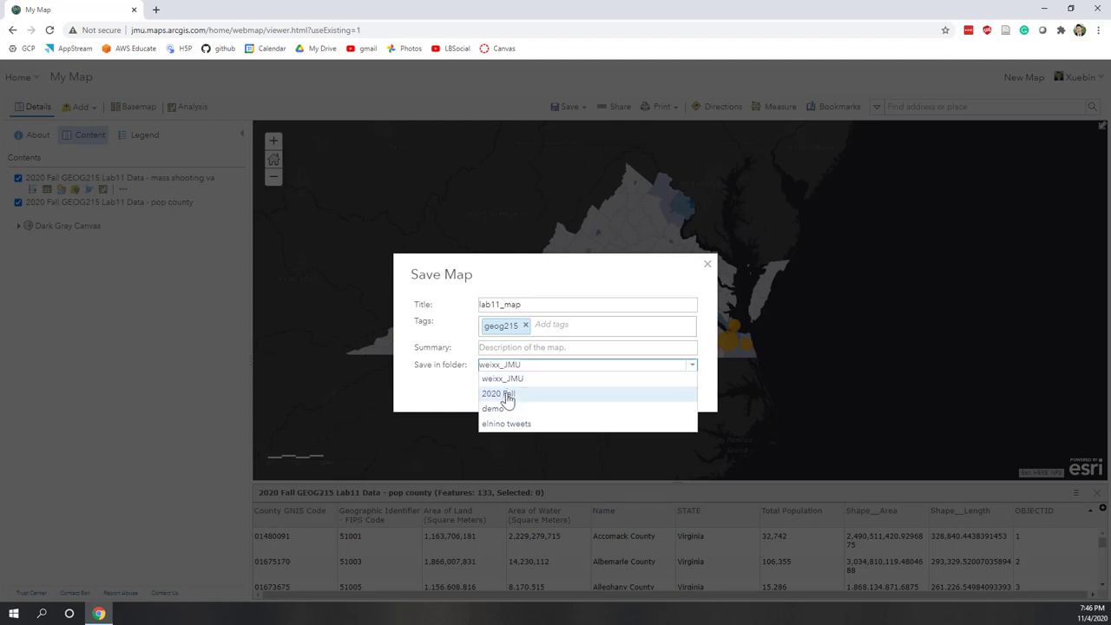
pyautogui.click(508, 399)
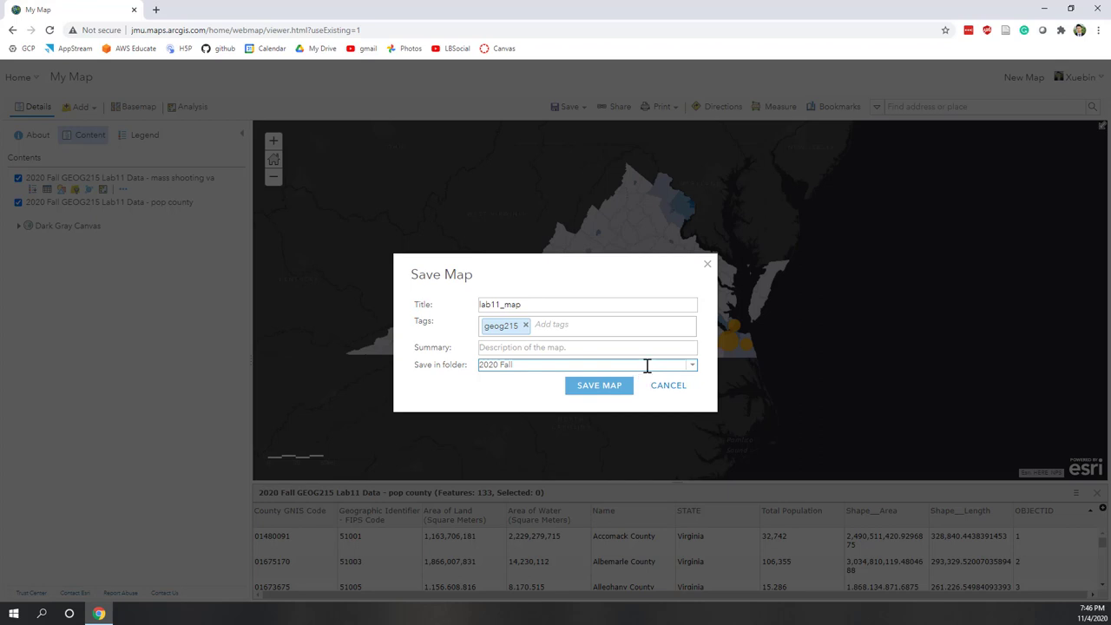
pyautogui.click(548, 348)
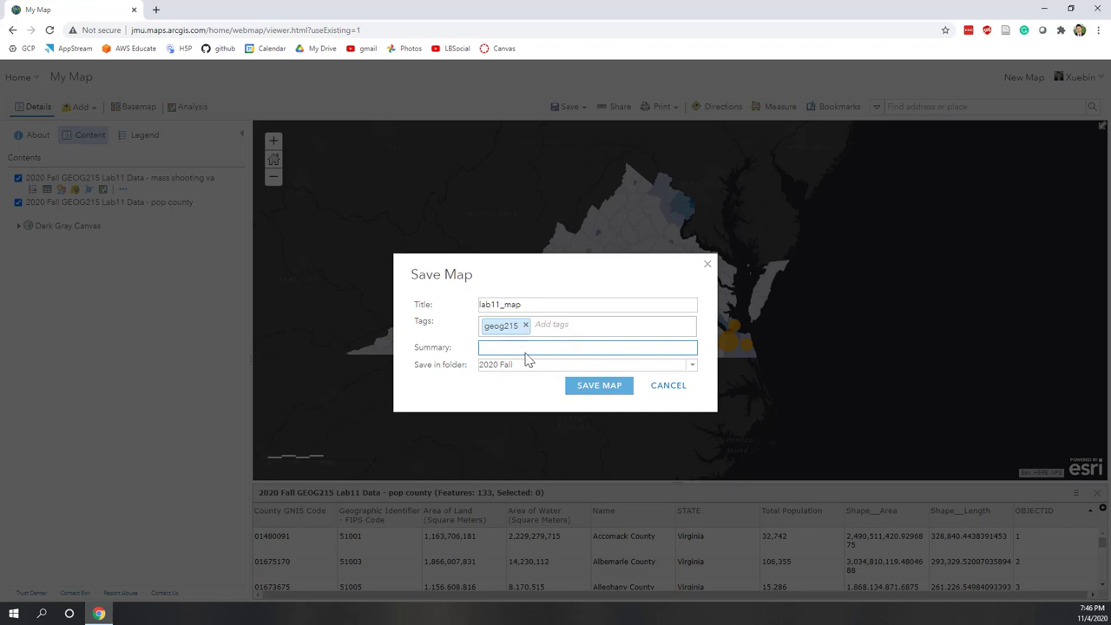
pyautogui.click(581, 393)
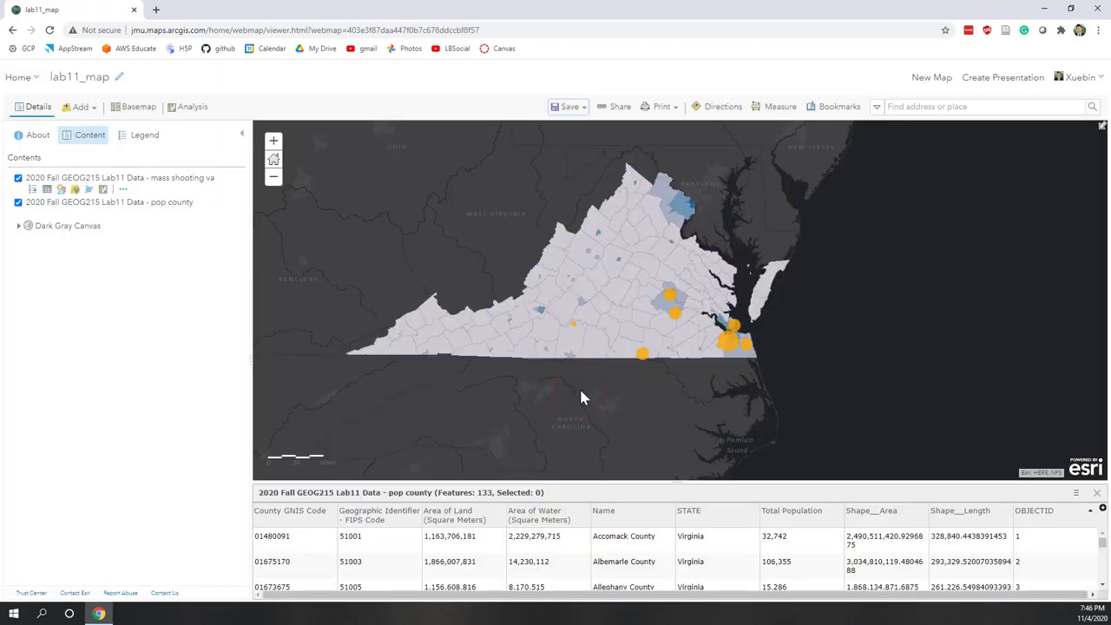
# Step: View the map's sharing options and its short link, then close them without sharing
pyautogui.click(611, 118)
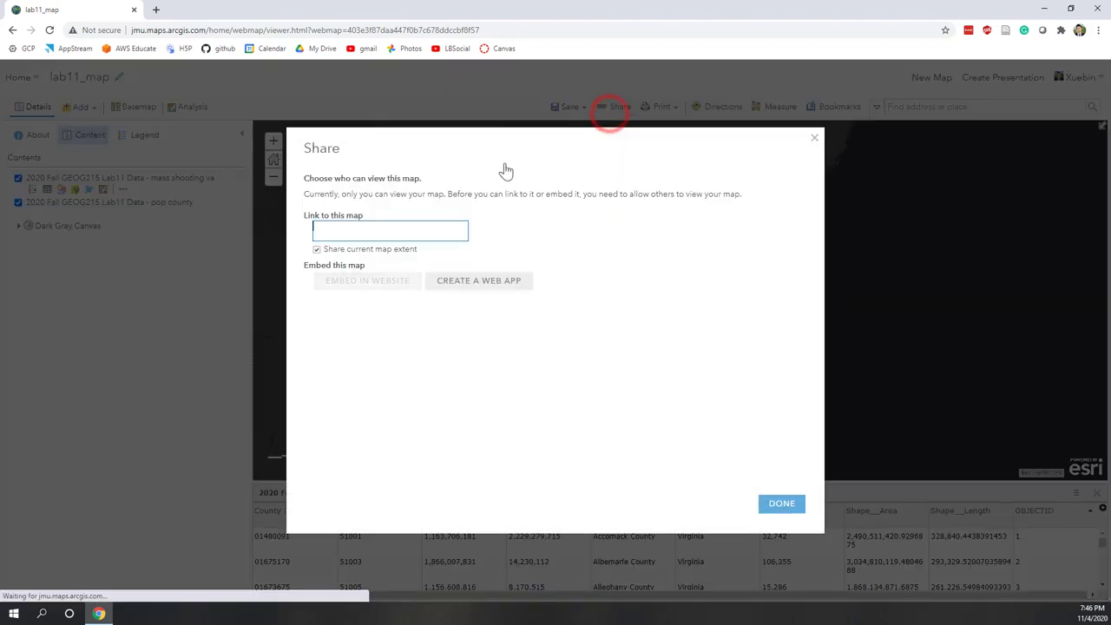
pyautogui.click(404, 229)
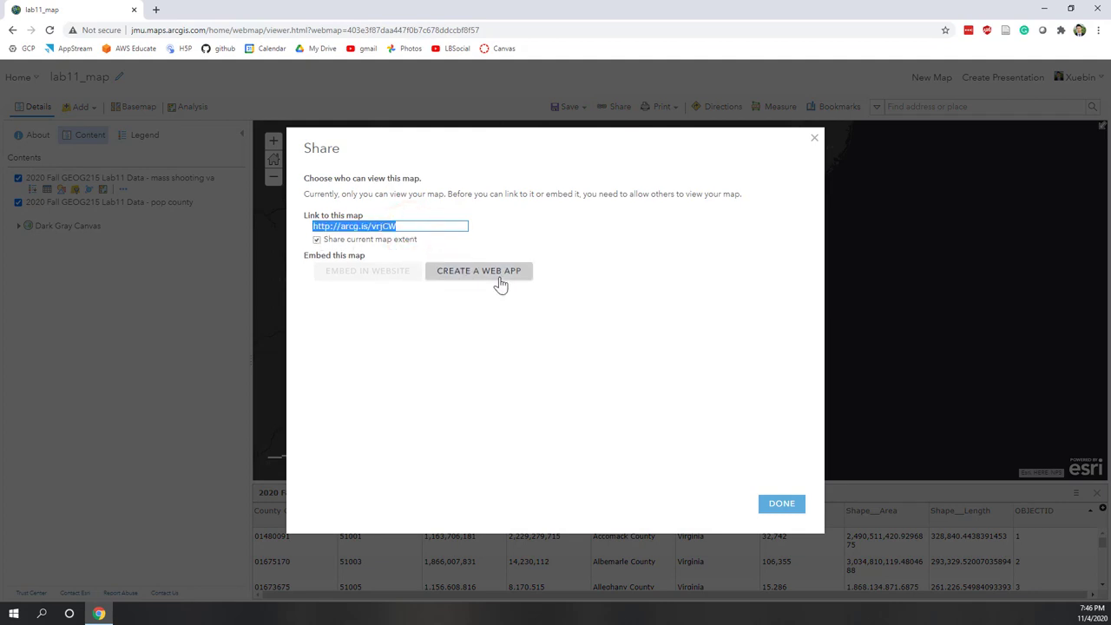
pyautogui.click(812, 143)
# Step: Look through the print, directions, measure, bookmark and place search tools, and close the directions without routing
pyautogui.click(667, 107)
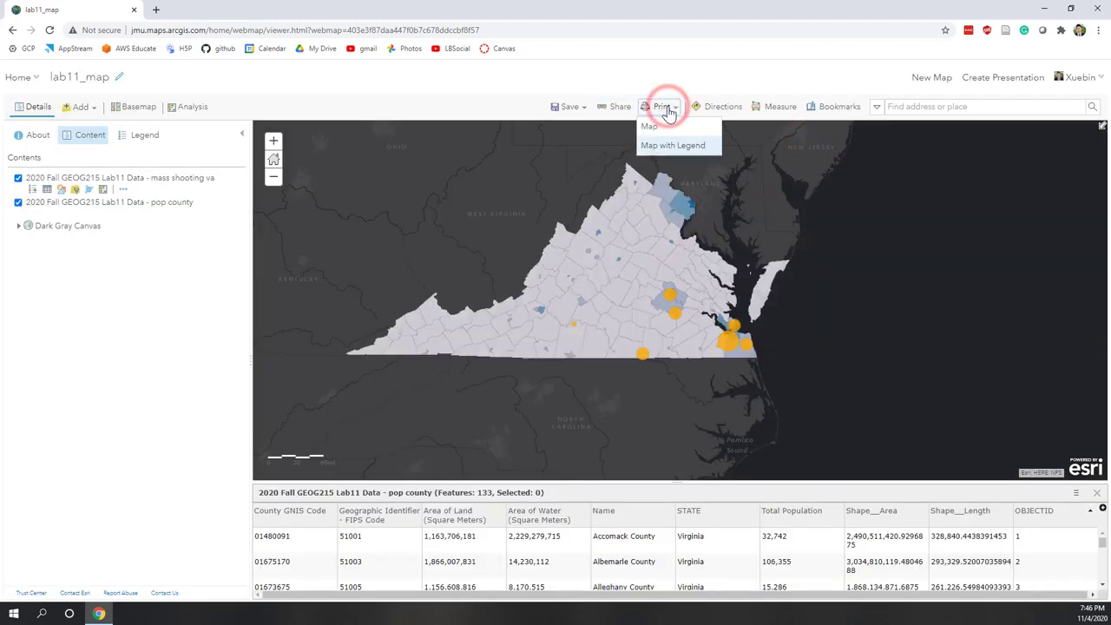
pyautogui.click(723, 110)
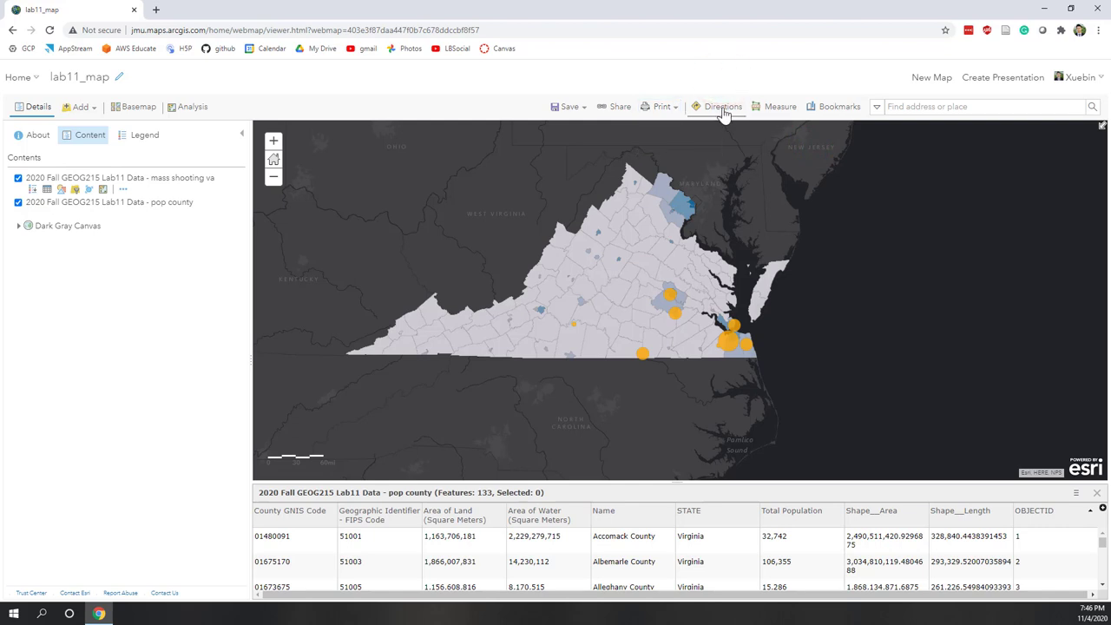
pyautogui.click(710, 113)
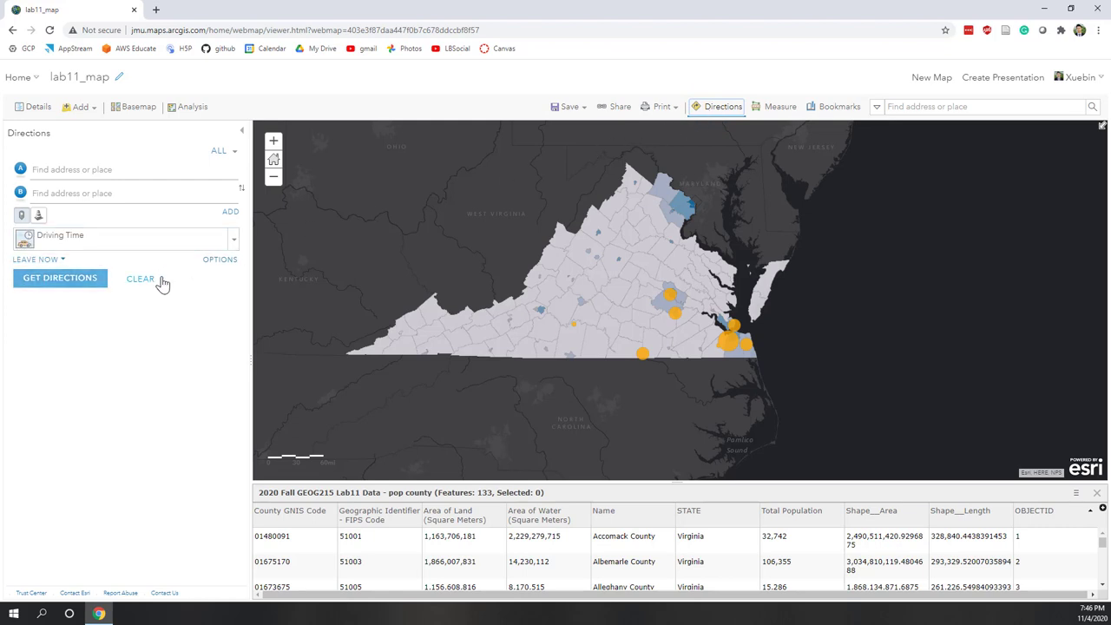
pyautogui.click(778, 108)
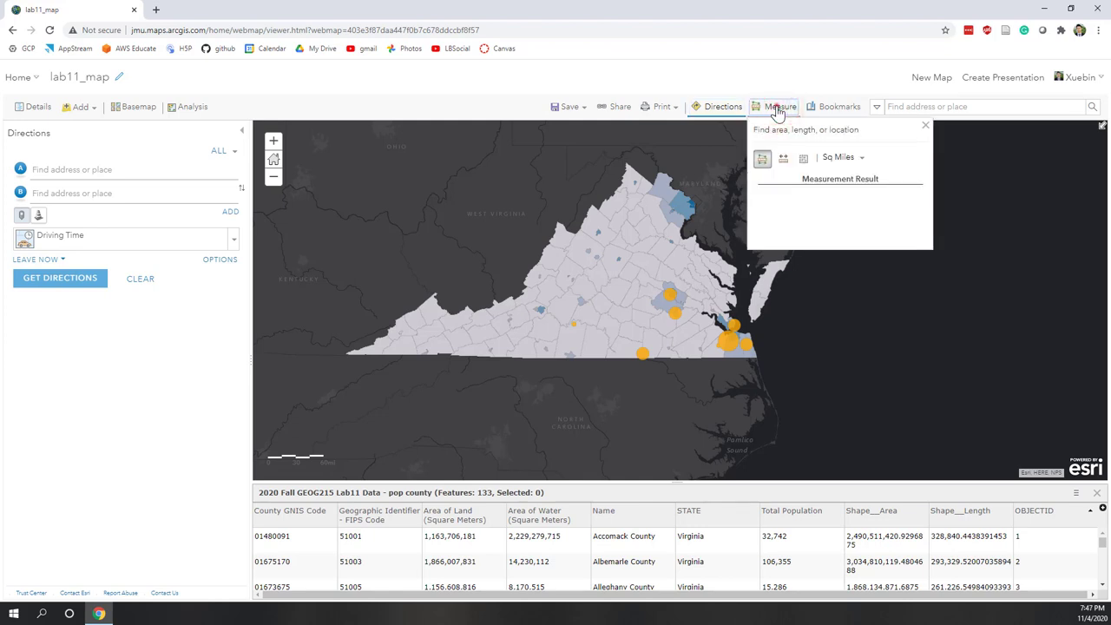
pyautogui.click(778, 107)
pyautogui.click(839, 107)
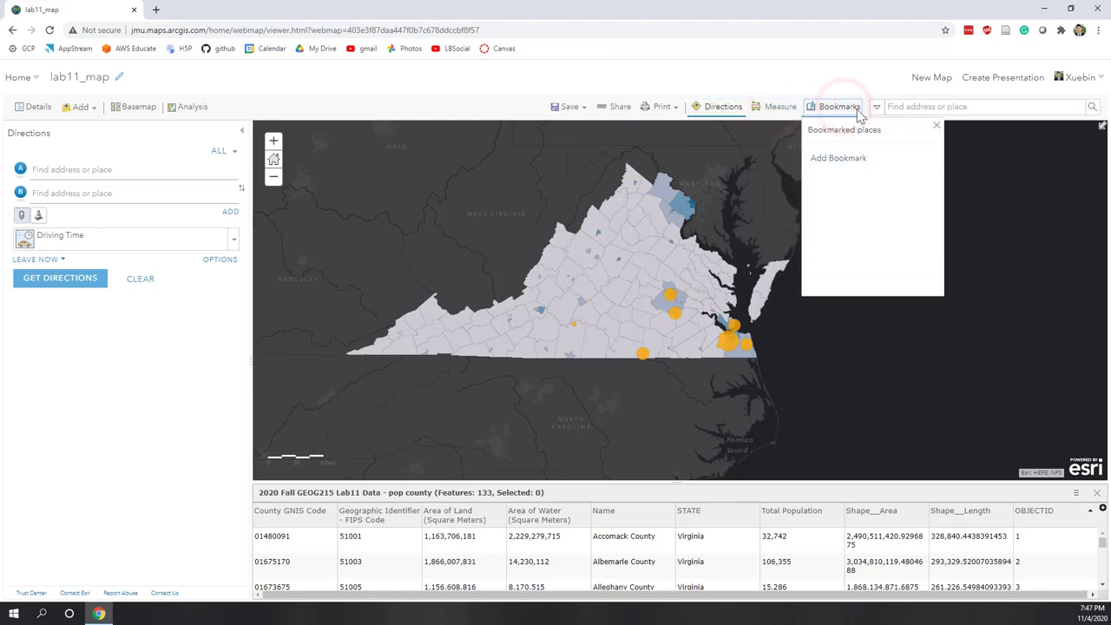
pyautogui.click(936, 125)
pyautogui.click(922, 105)
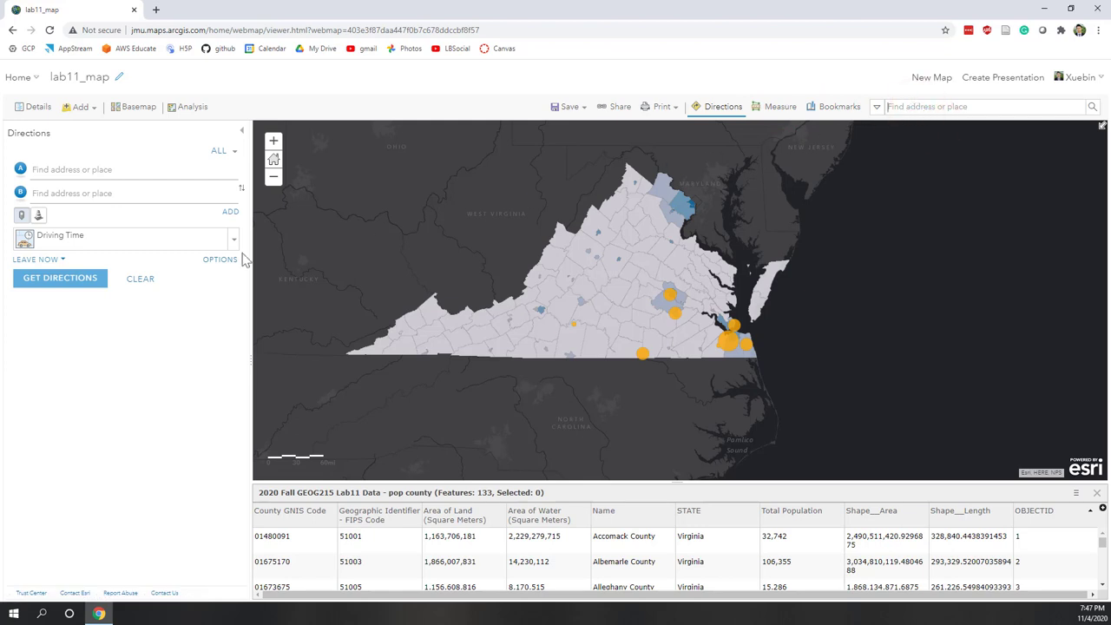
pyautogui.click(135, 278)
pyautogui.click(242, 130)
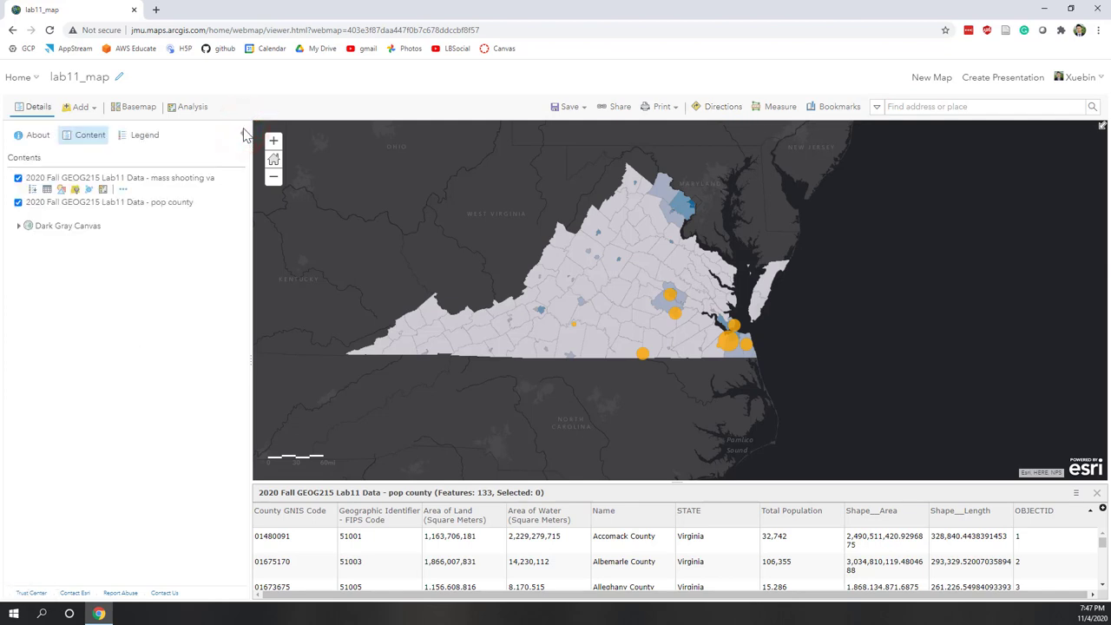
# Step: Save the map again and go to the account's content page
pyautogui.click(565, 107)
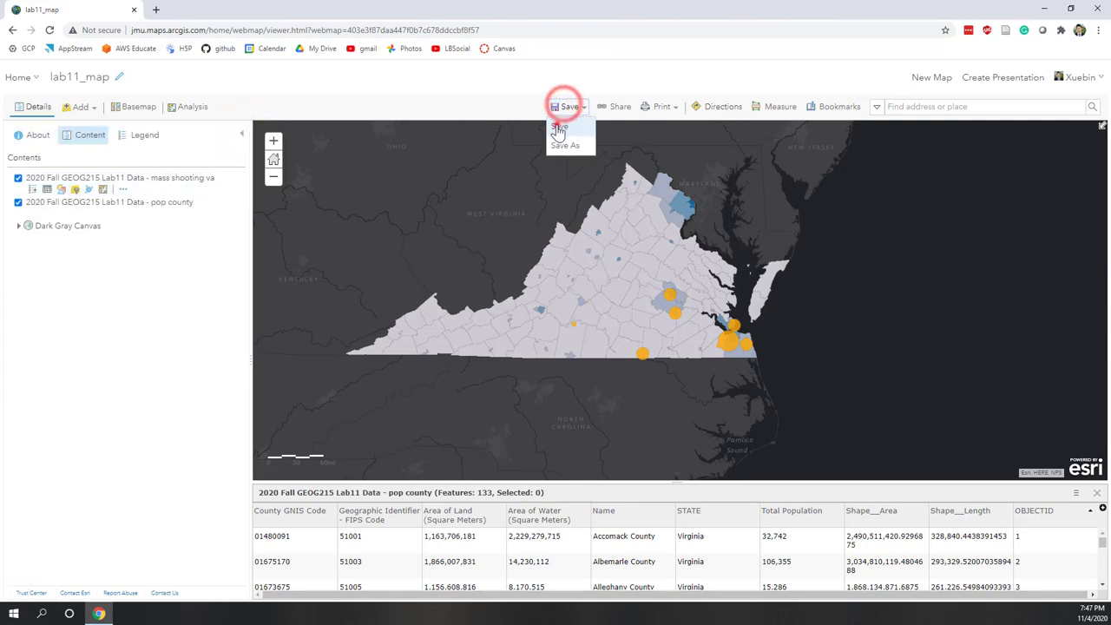
pyautogui.click(560, 124)
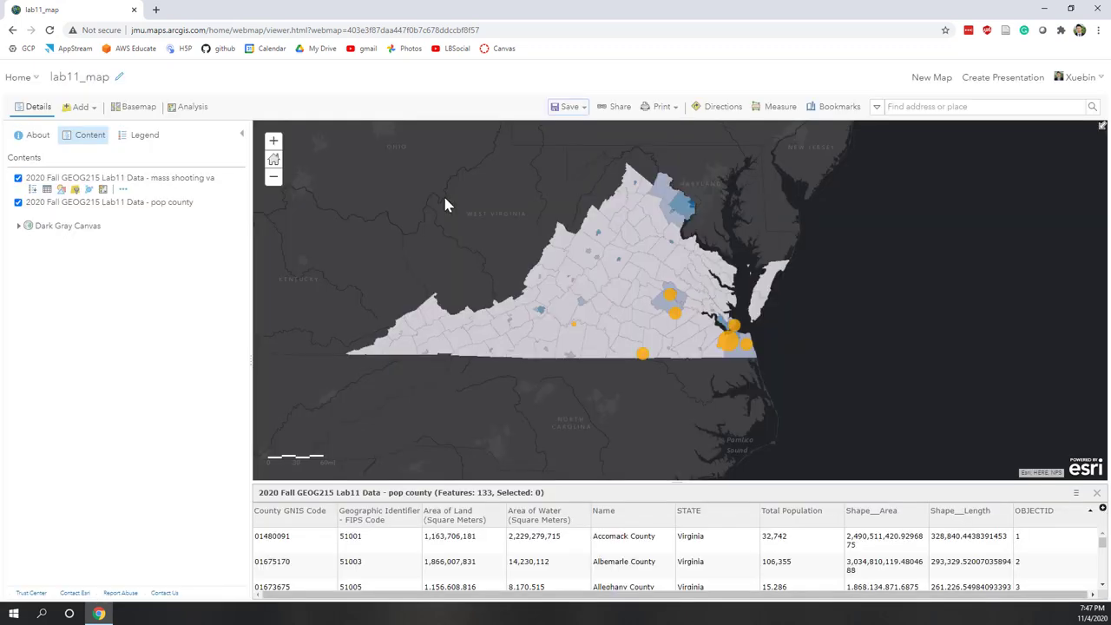
pyautogui.click(18, 78)
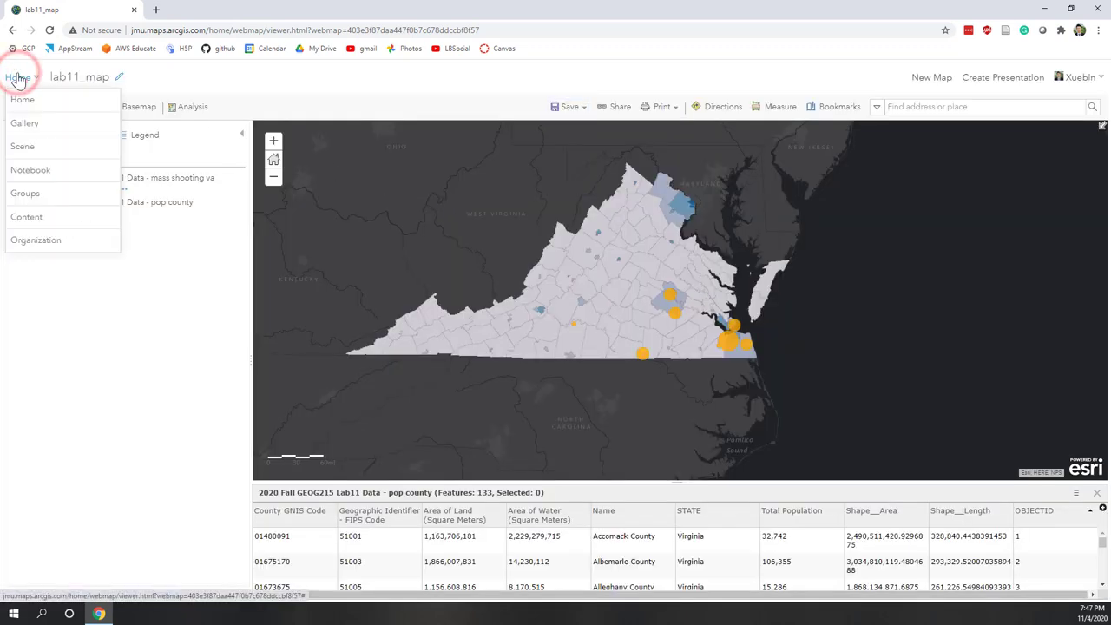
pyautogui.click(27, 221)
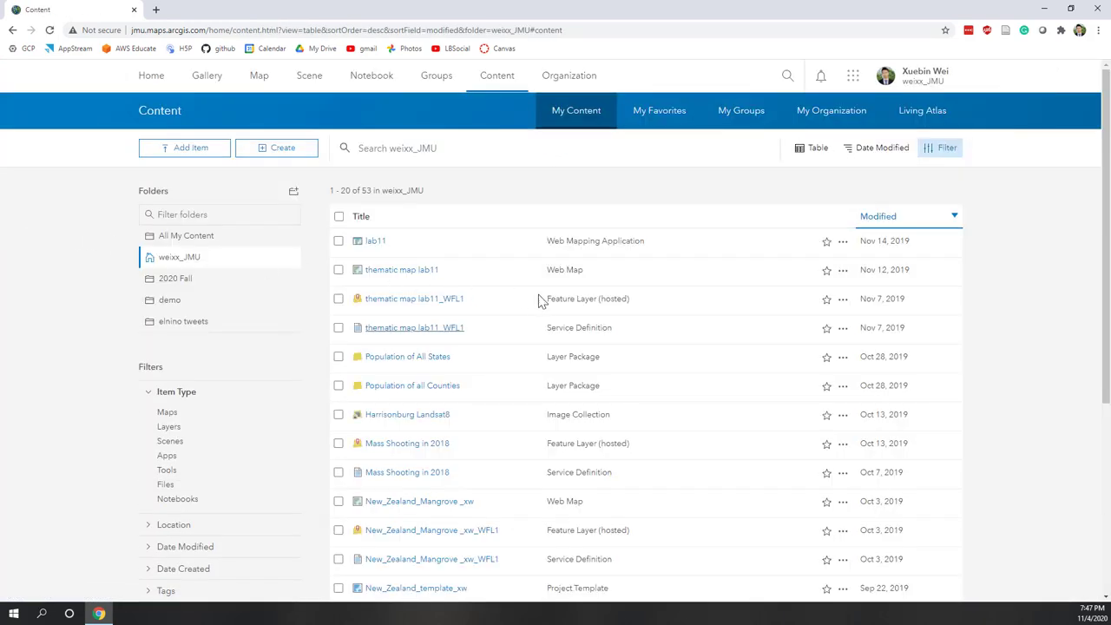
# Step: Look over the listed items and the options for creating layers and apps, and open the 2020 Fall folder
pyautogui.scroll(-4, 537, 301)
pyautogui.scroll(4, 537, 300)
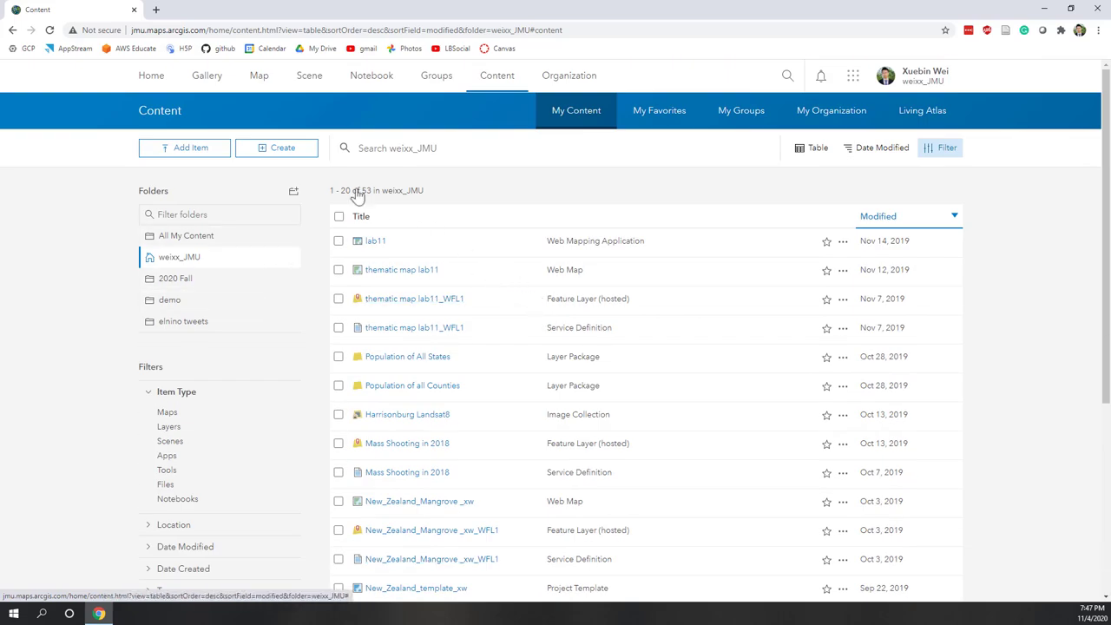
pyautogui.click(287, 149)
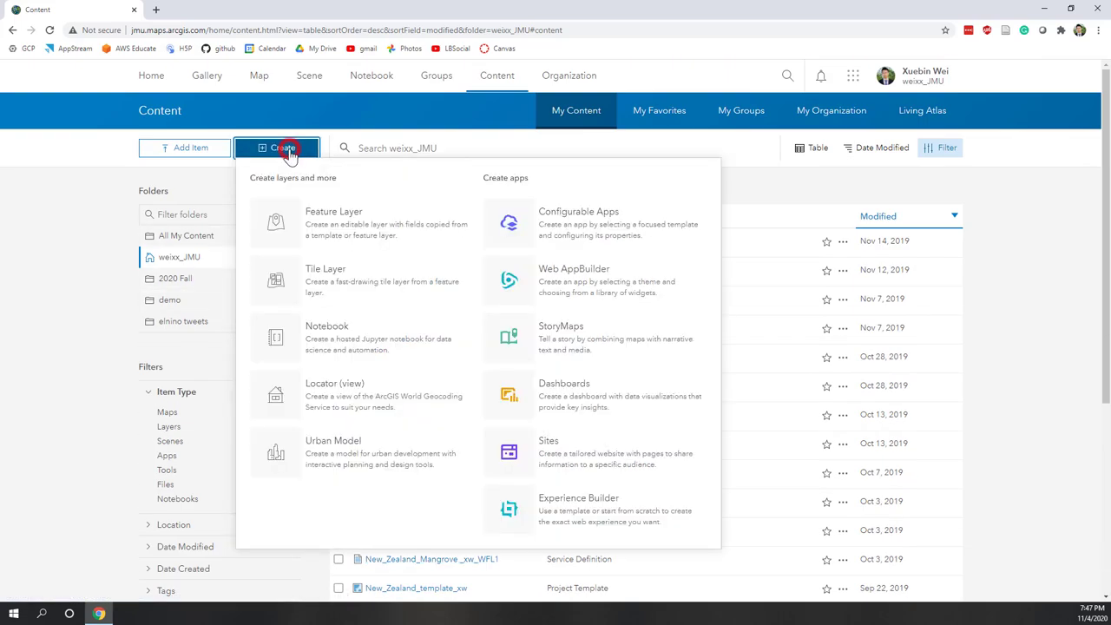
pyautogui.click(113, 217)
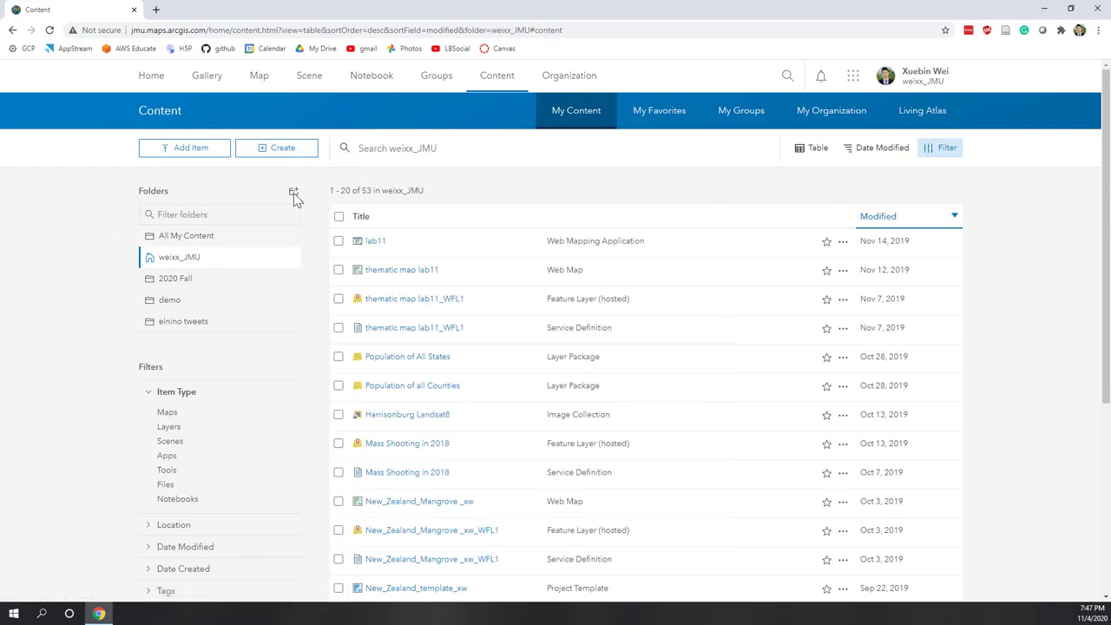
pyautogui.click(185, 288)
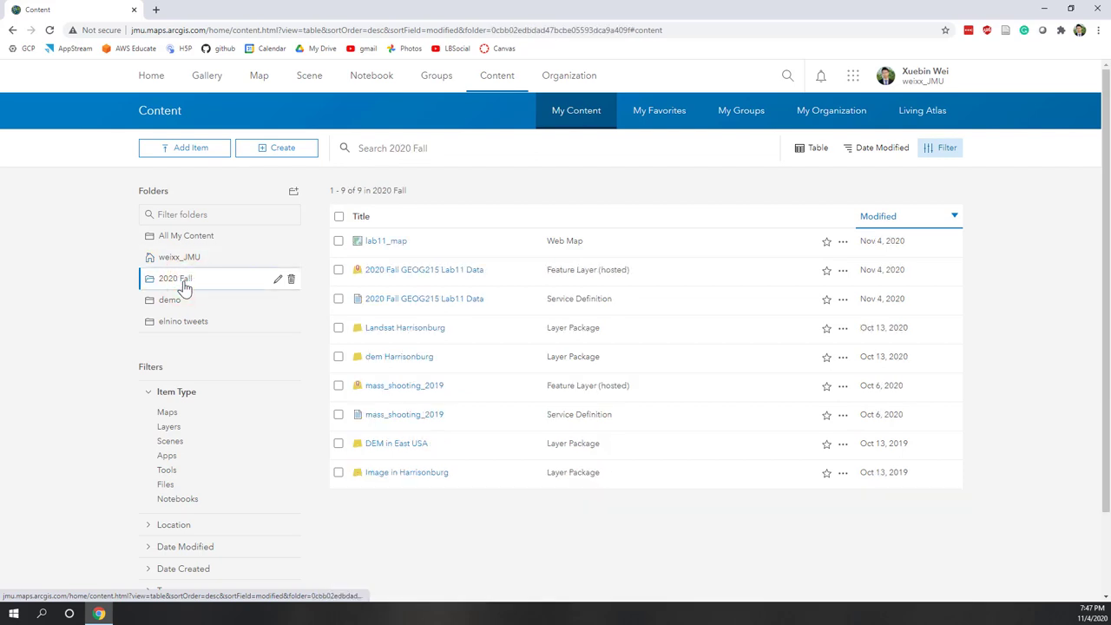
# Step: Open the lab11_map item and review its overview, usage details and settings
pyautogui.click(379, 248)
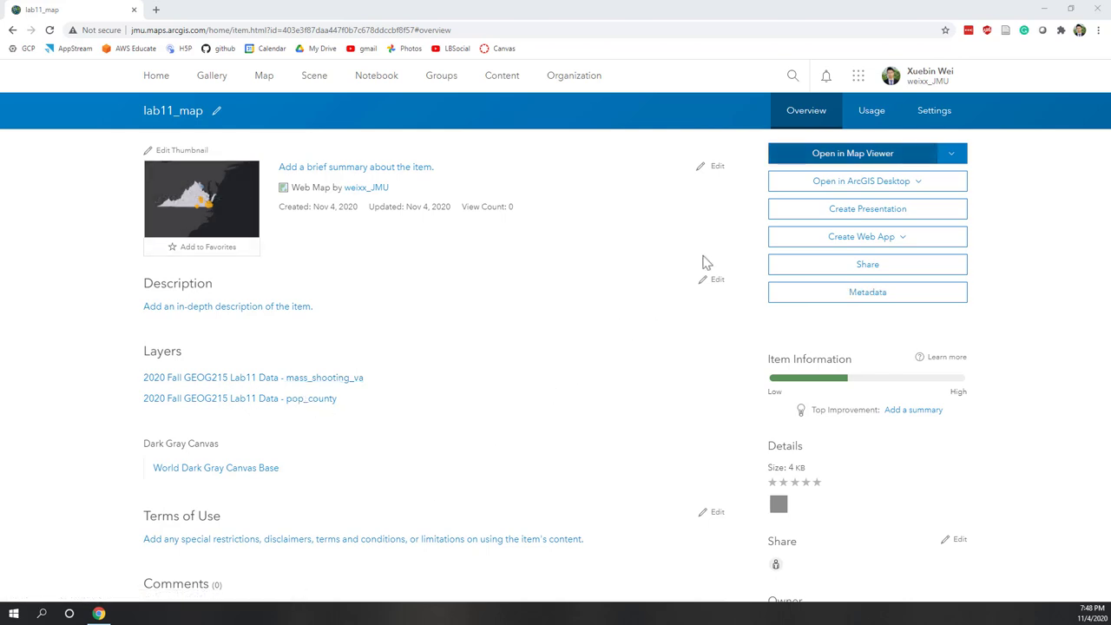
pyautogui.click(870, 125)
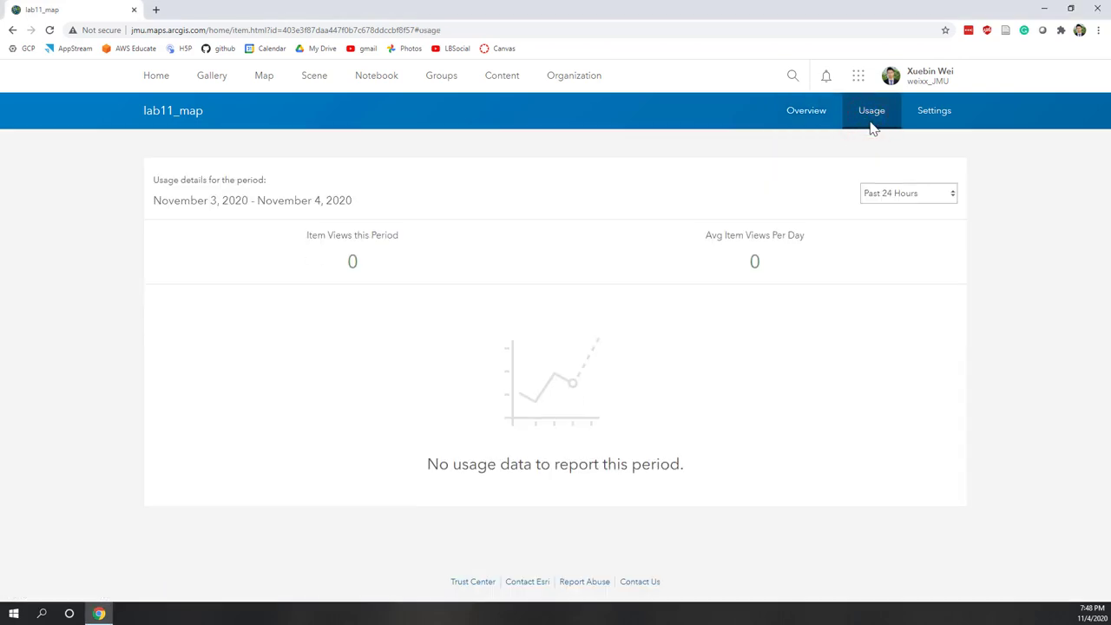
pyautogui.click(933, 129)
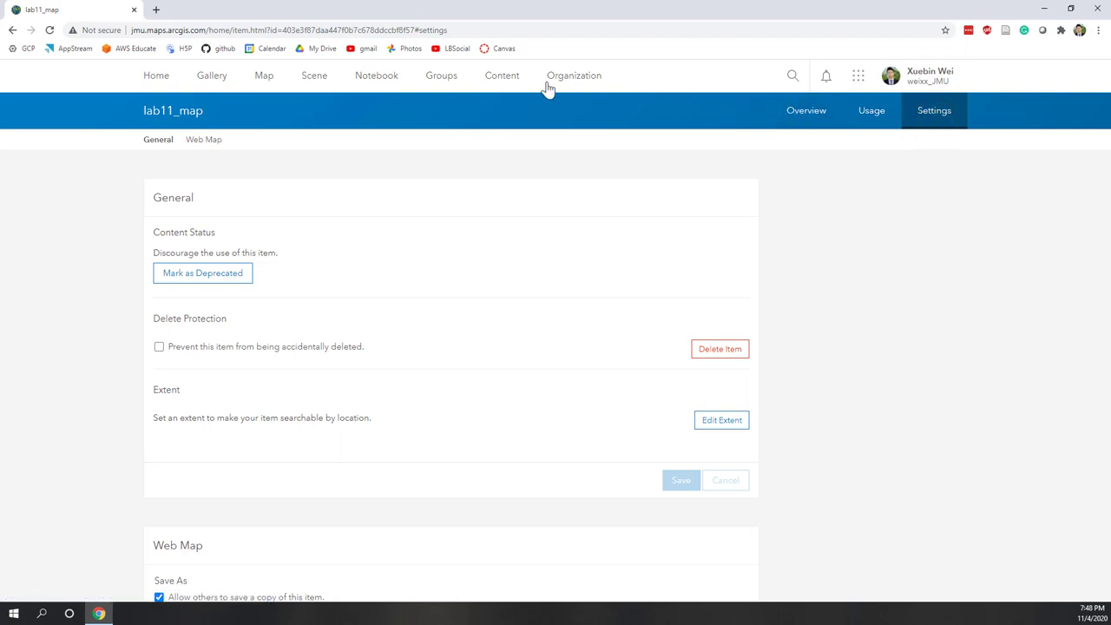
# Step: Return to the content page and list the items from all folders
pyautogui.click(490, 76)
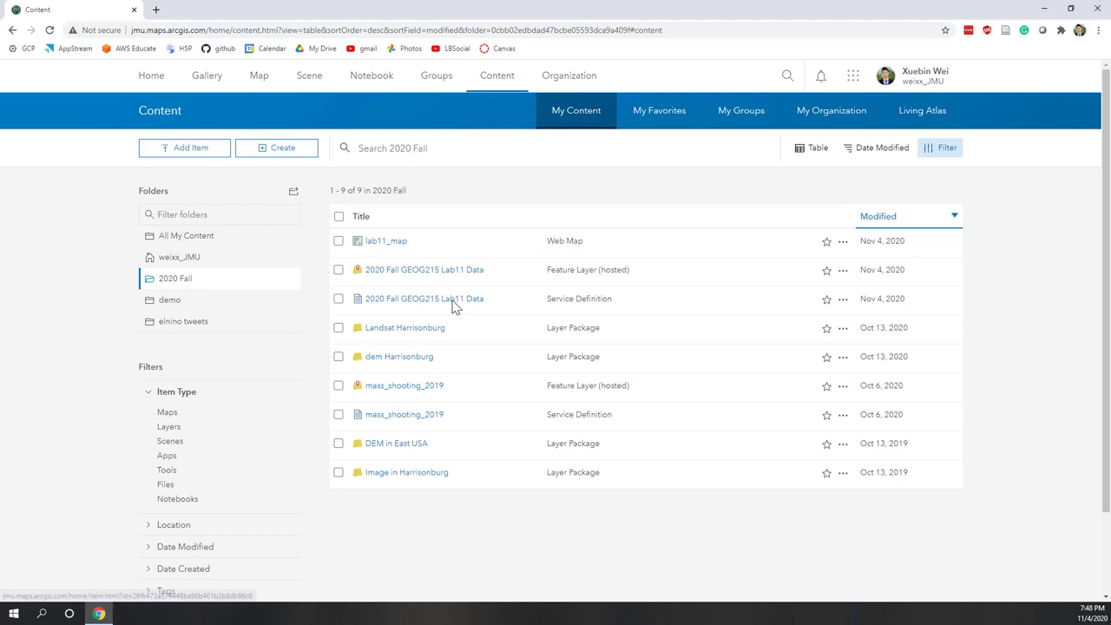
pyautogui.click(338, 242)
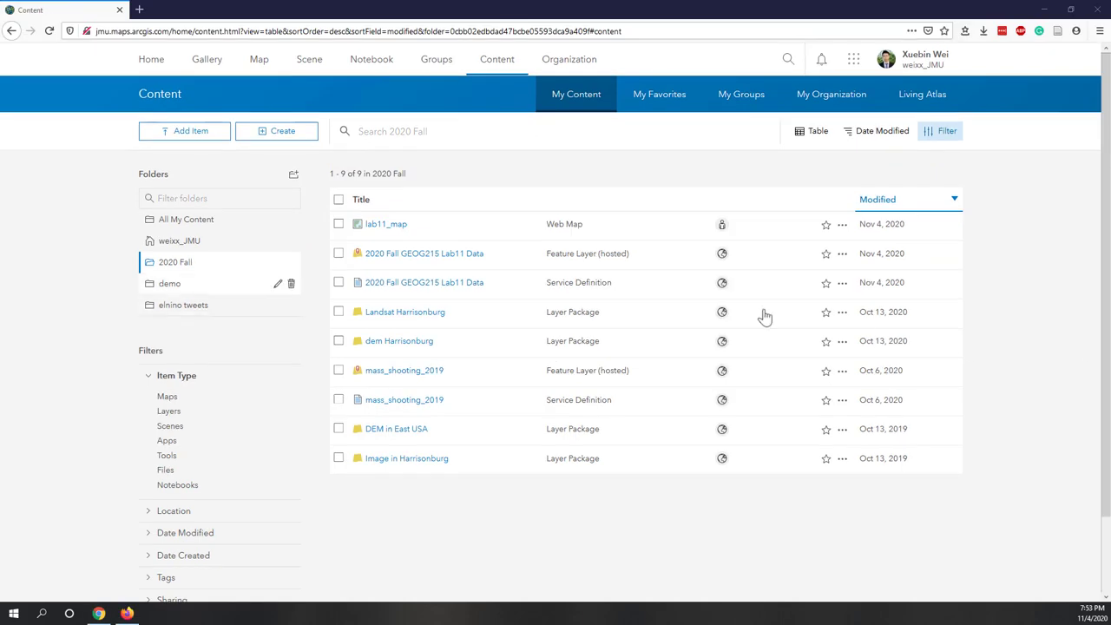
pyautogui.click(202, 224)
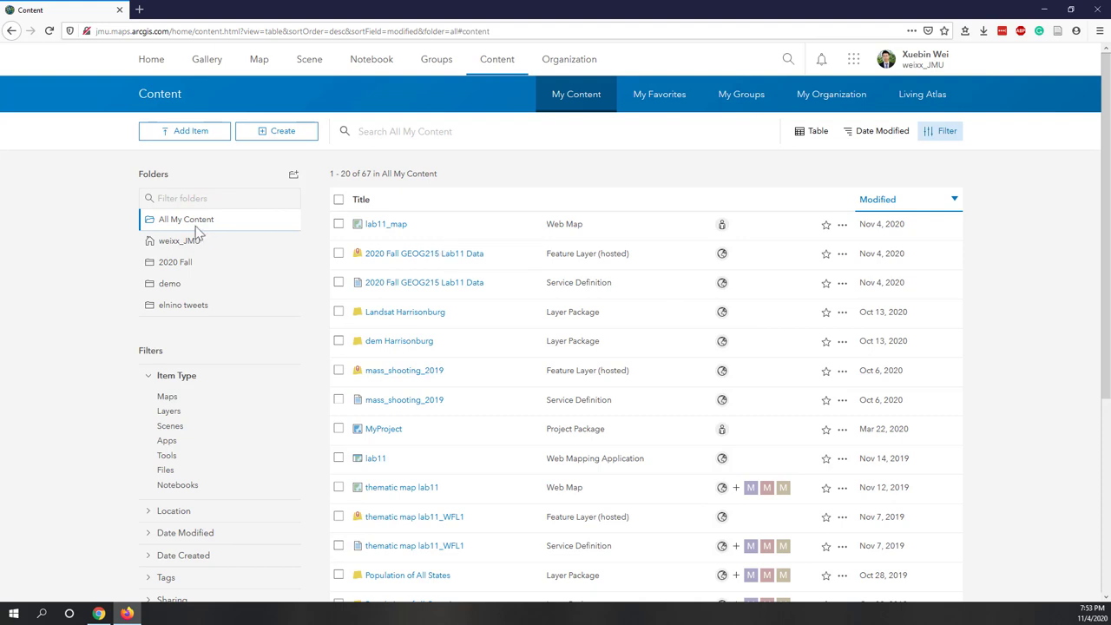
# Step: Look over the home folder, open the 2020 Fall folder, and compare its item list between the Firefox and Chrome windows
pyautogui.click(174, 245)
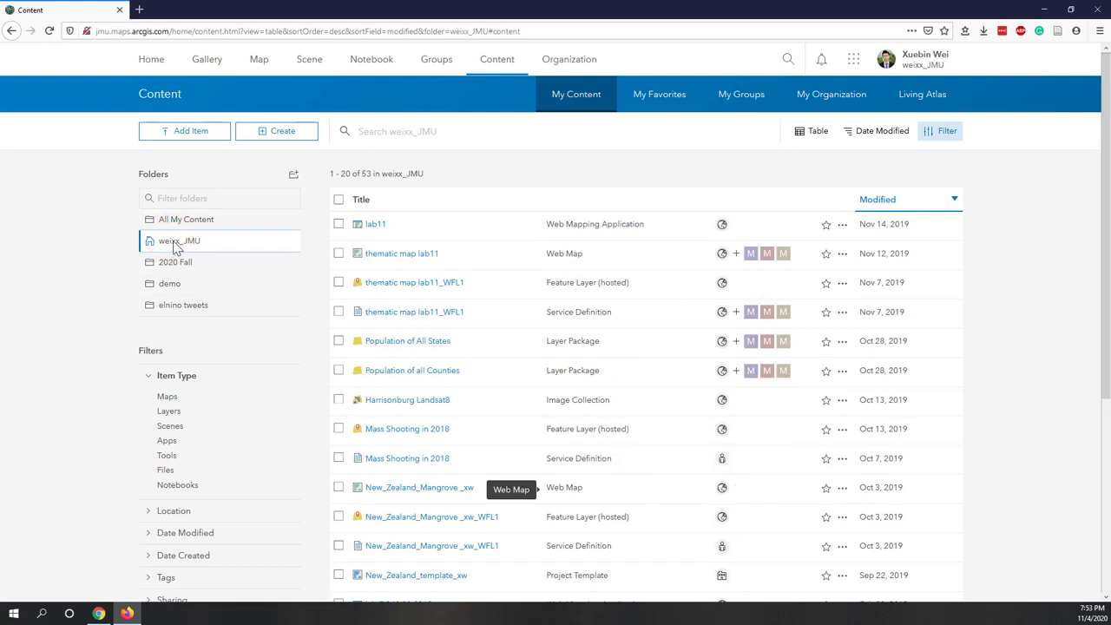
pyautogui.click(185, 271)
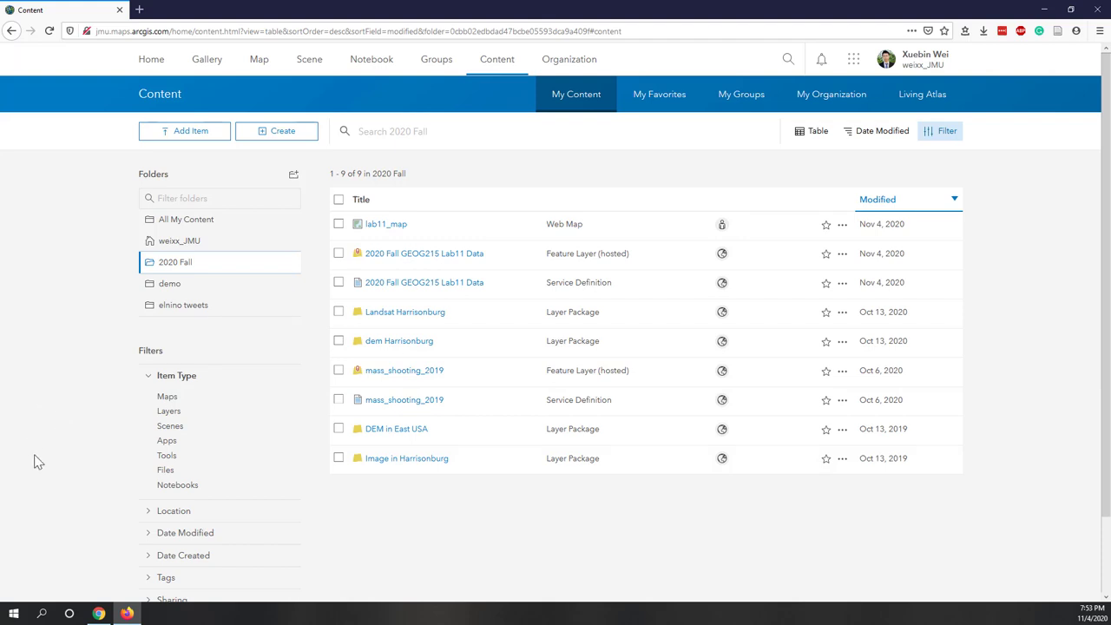
pyautogui.click(92, 618)
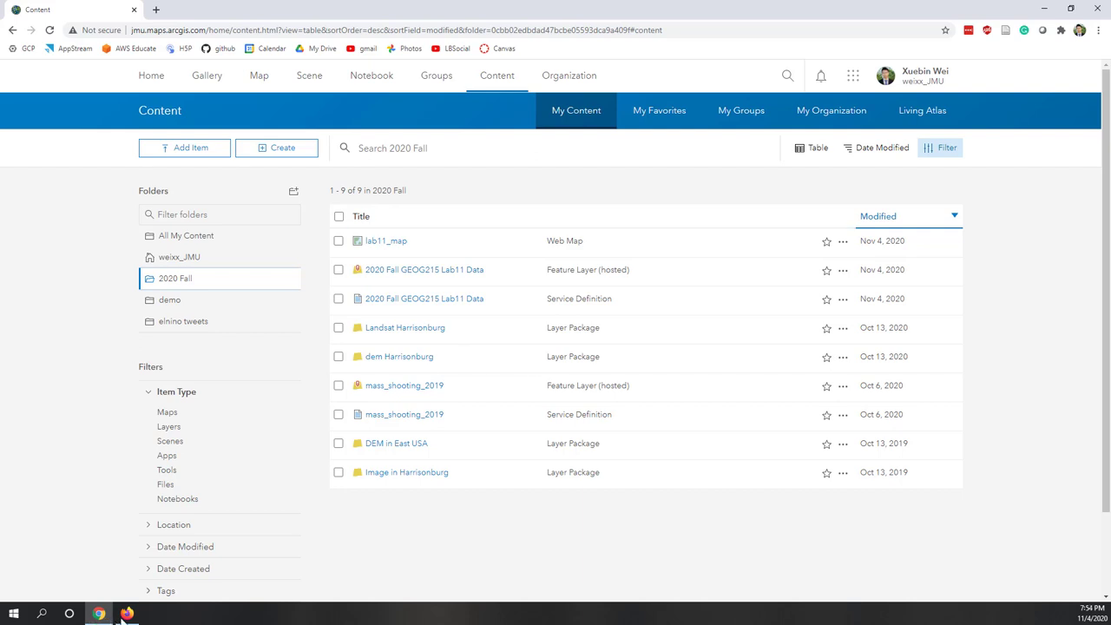
pyautogui.click(126, 614)
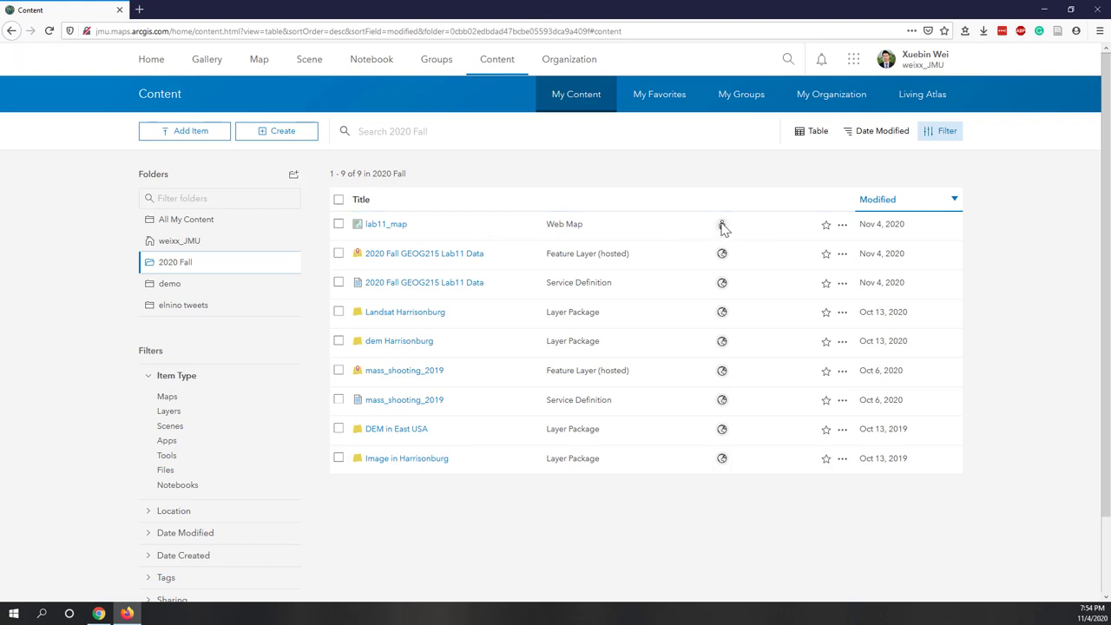
pyautogui.click(99, 614)
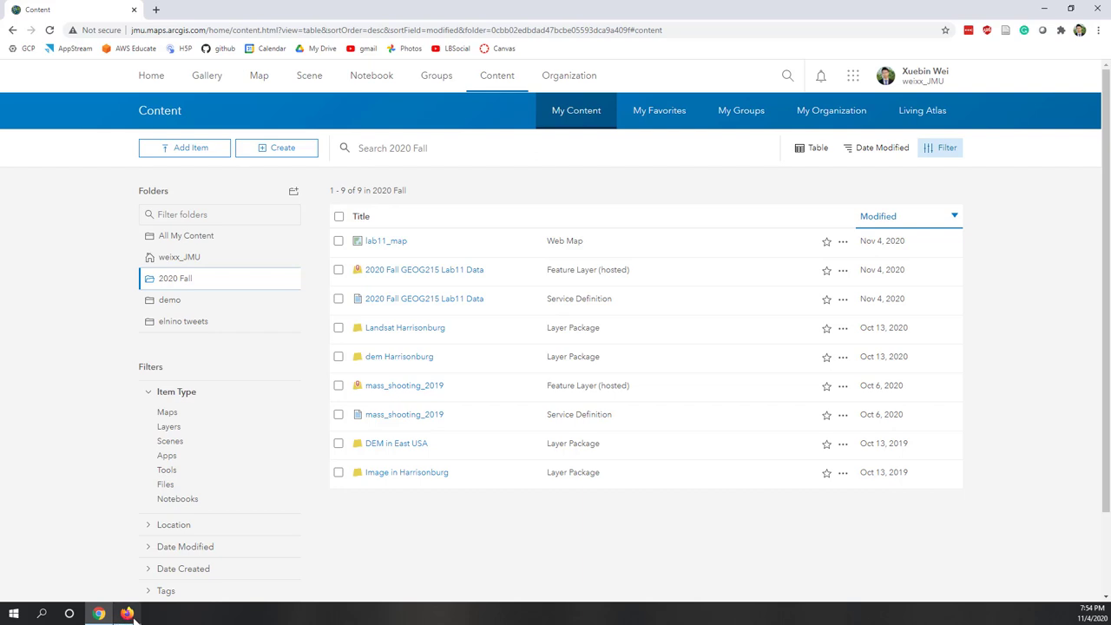
pyautogui.click(127, 614)
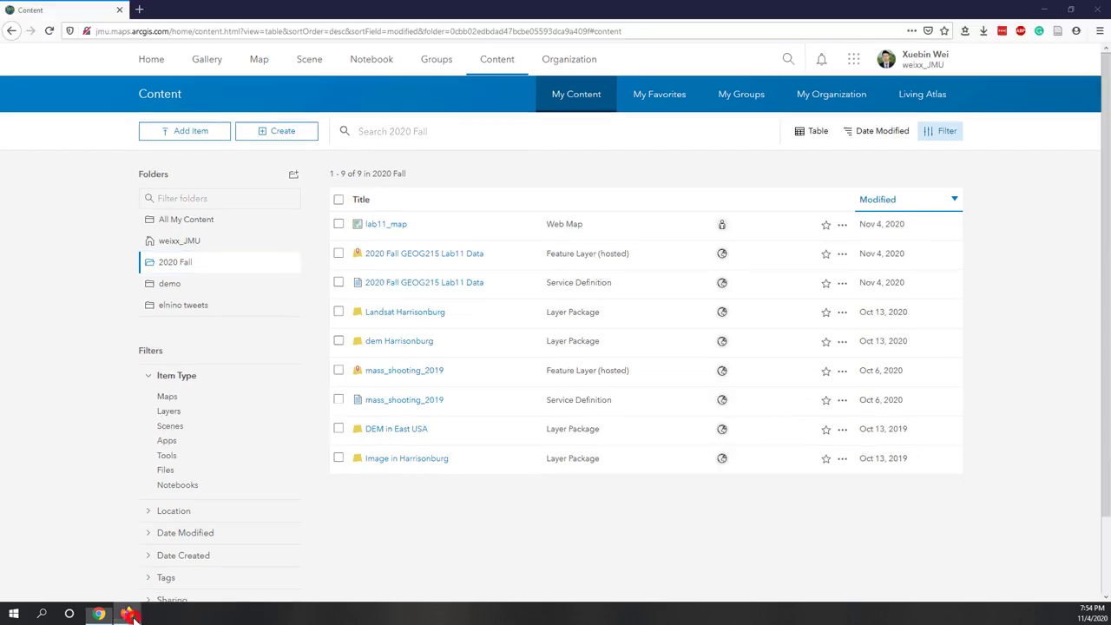
# Step: Share the lab11_map web map with everyone (public) and check the folder listing in the Chrome window
pyautogui.click(721, 228)
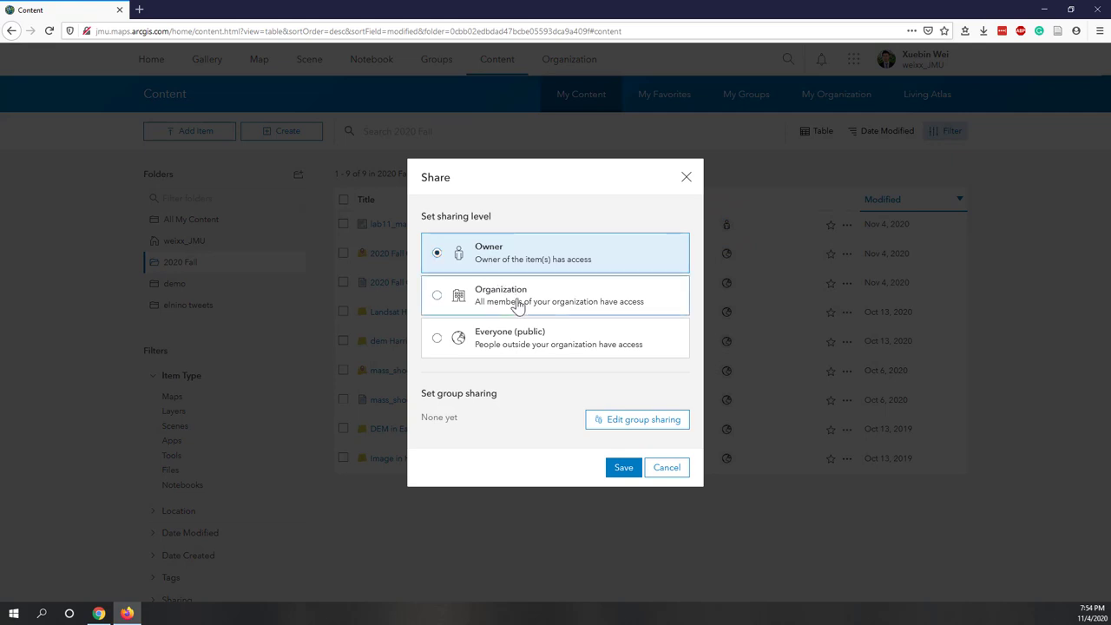
pyautogui.click(516, 304)
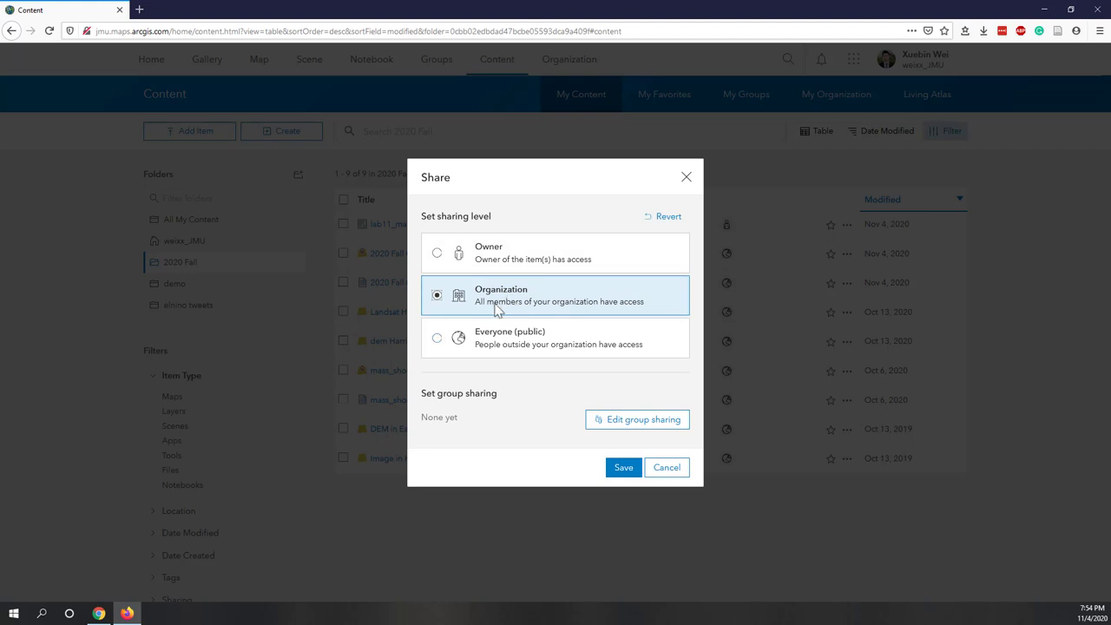
pyautogui.click(438, 340)
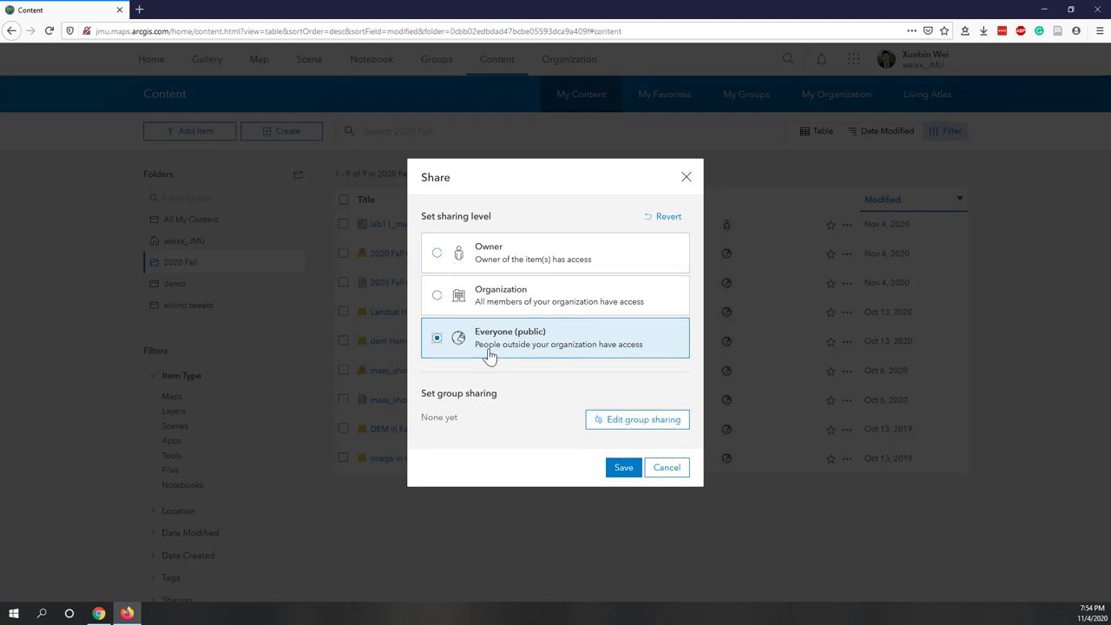
pyautogui.click(624, 469)
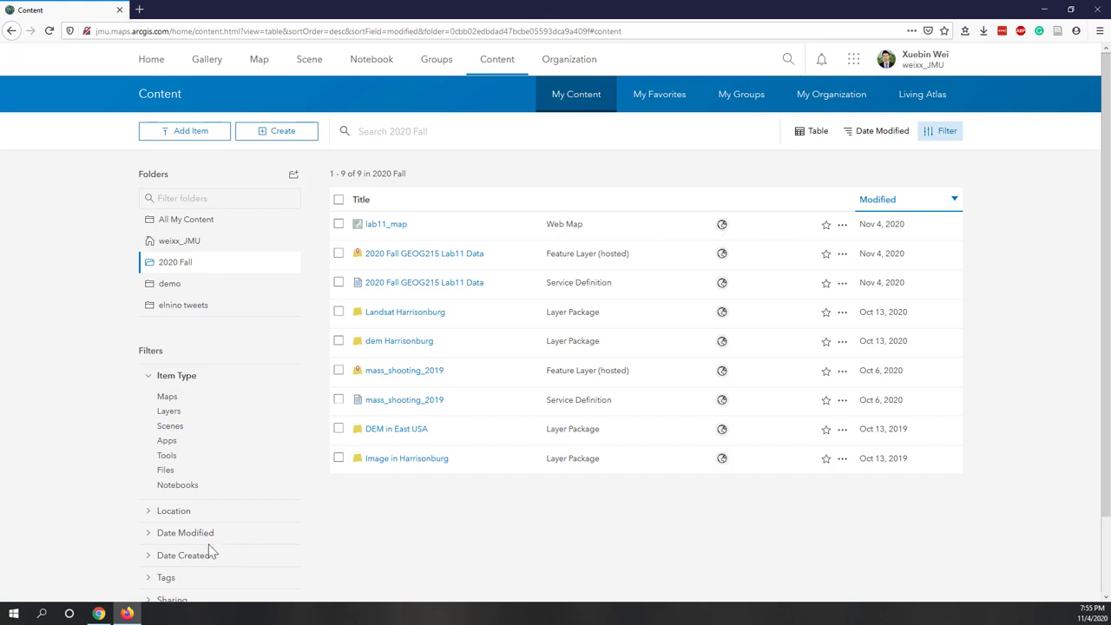
pyautogui.click(98, 615)
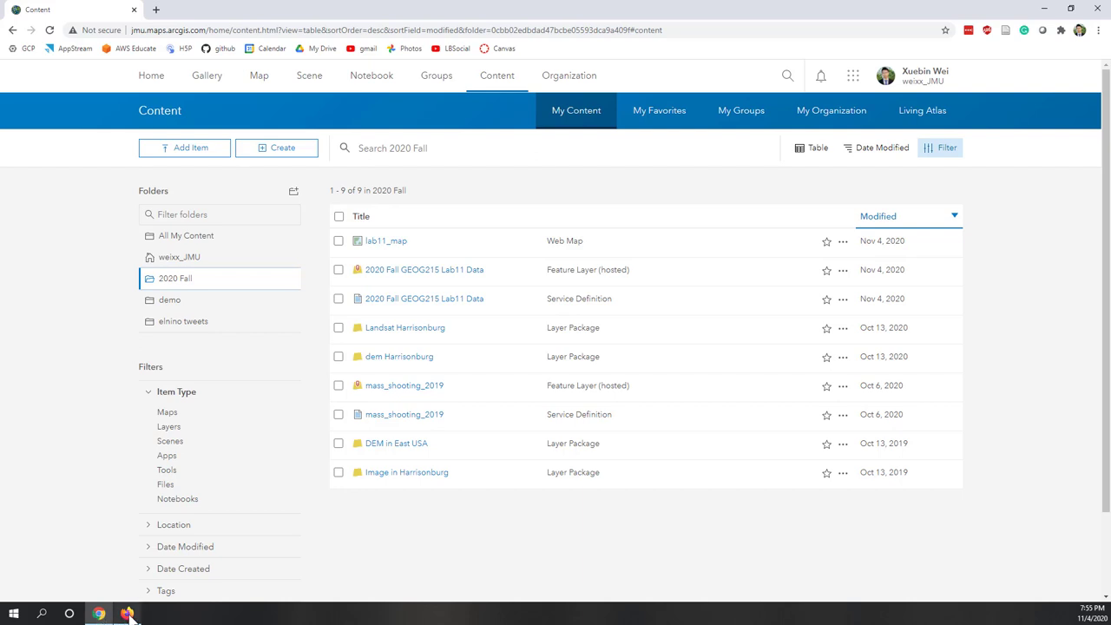
pyautogui.click(128, 614)
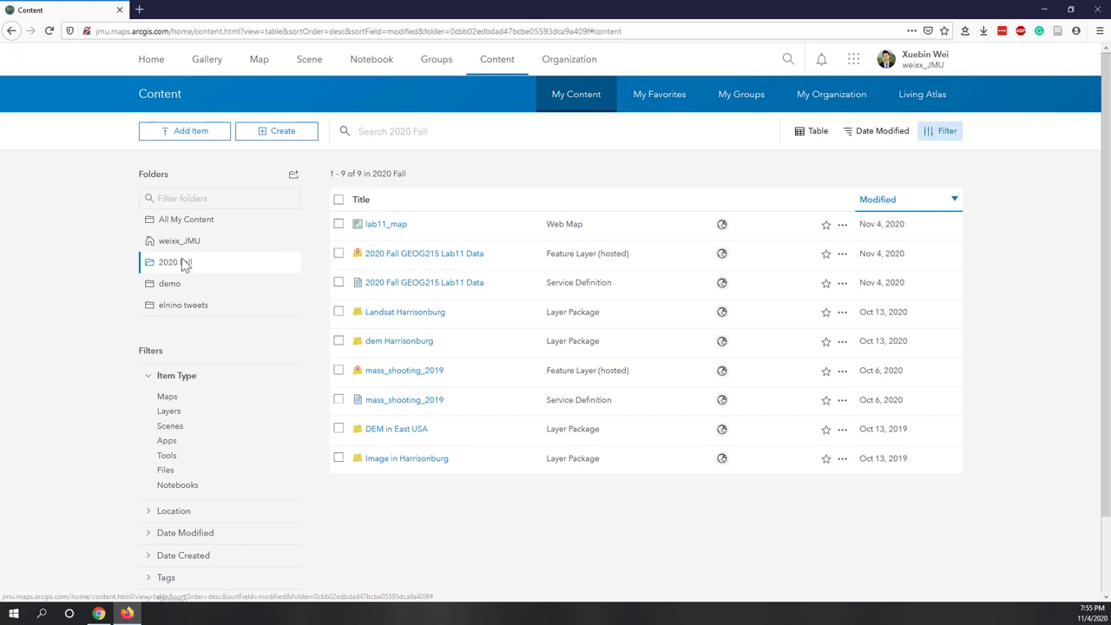
# Step: Start a new configurable web app based on the Basic Viewer template
pyautogui.click(288, 139)
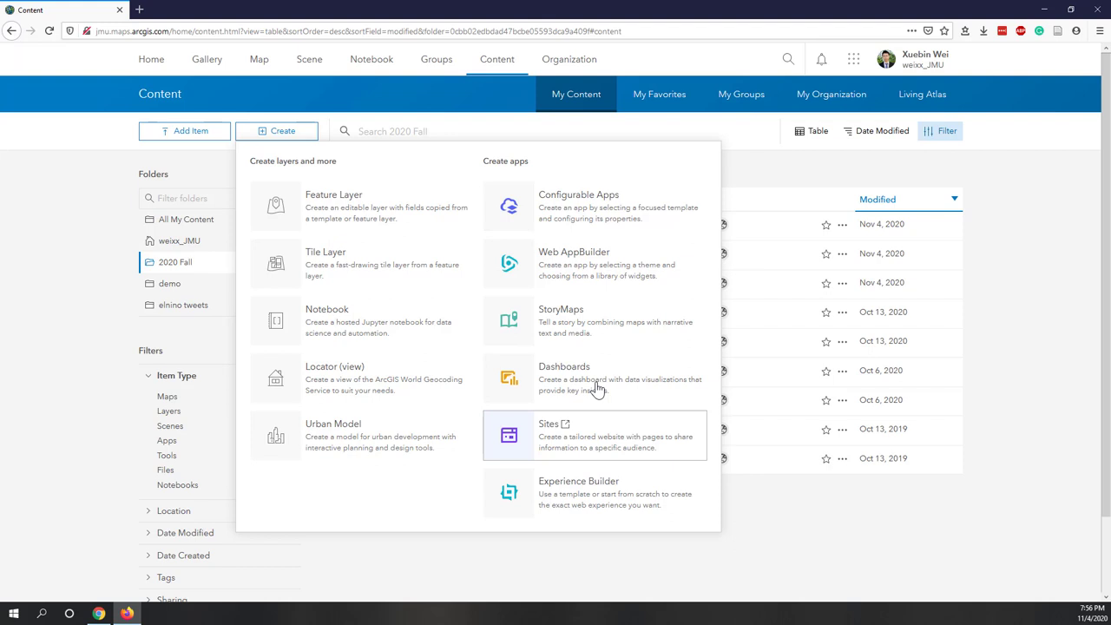
pyautogui.click(597, 217)
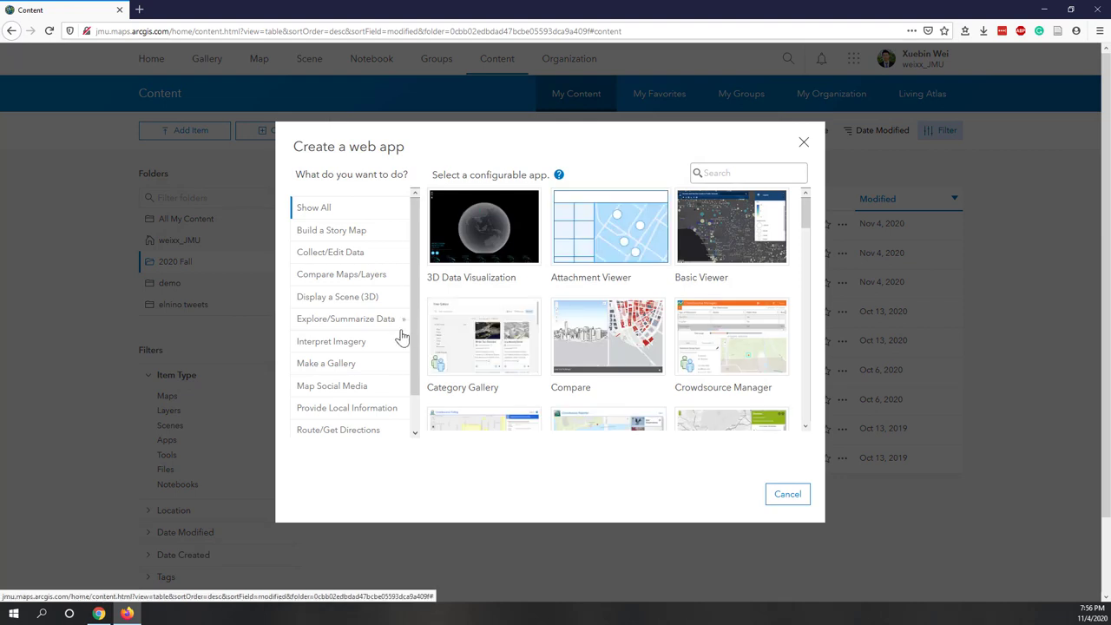
pyautogui.scroll(-1, 402, 337)
pyautogui.scroll(1, 402, 337)
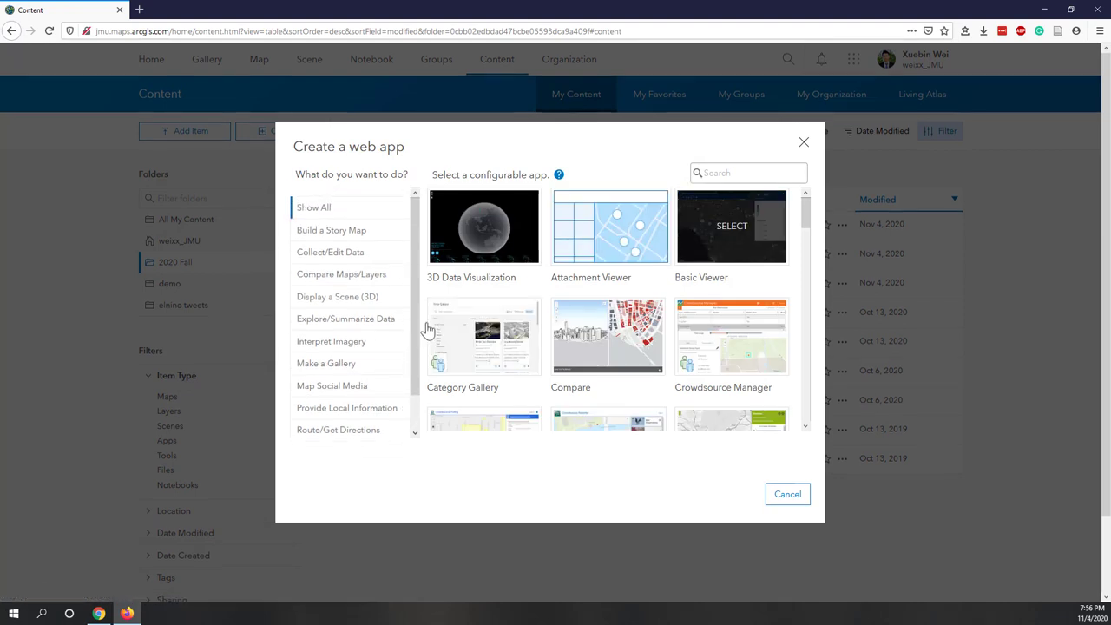
pyautogui.click(719, 246)
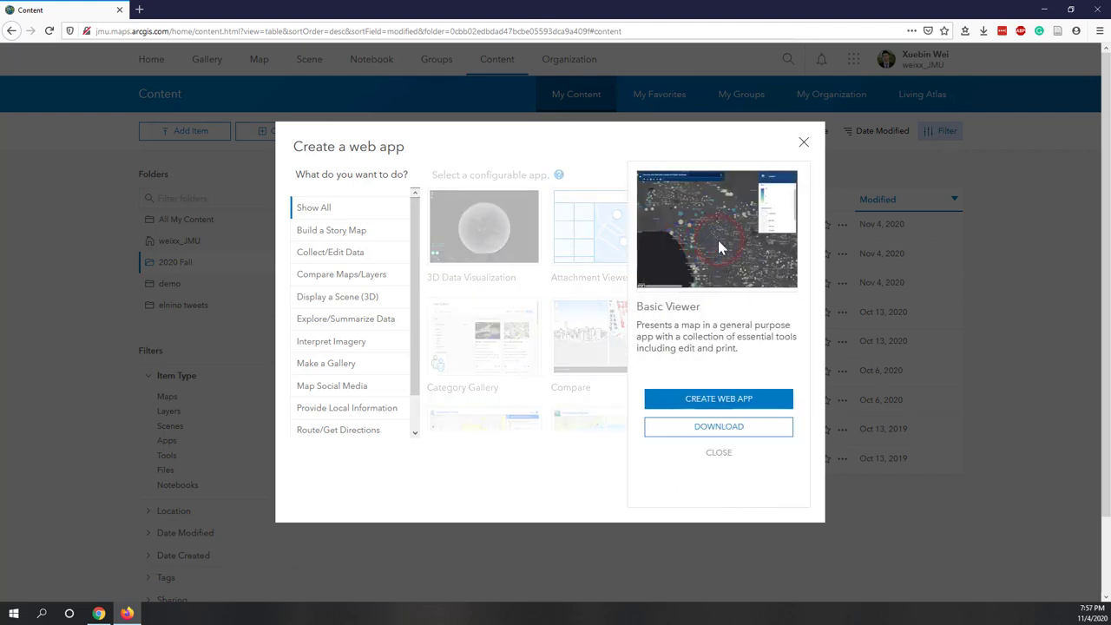
pyautogui.click(736, 400)
# Step: Title the web app lab11, tag it geog215, choose the 2020 Fall folder for it and create it without a summary
pyautogui.click(414, 214)
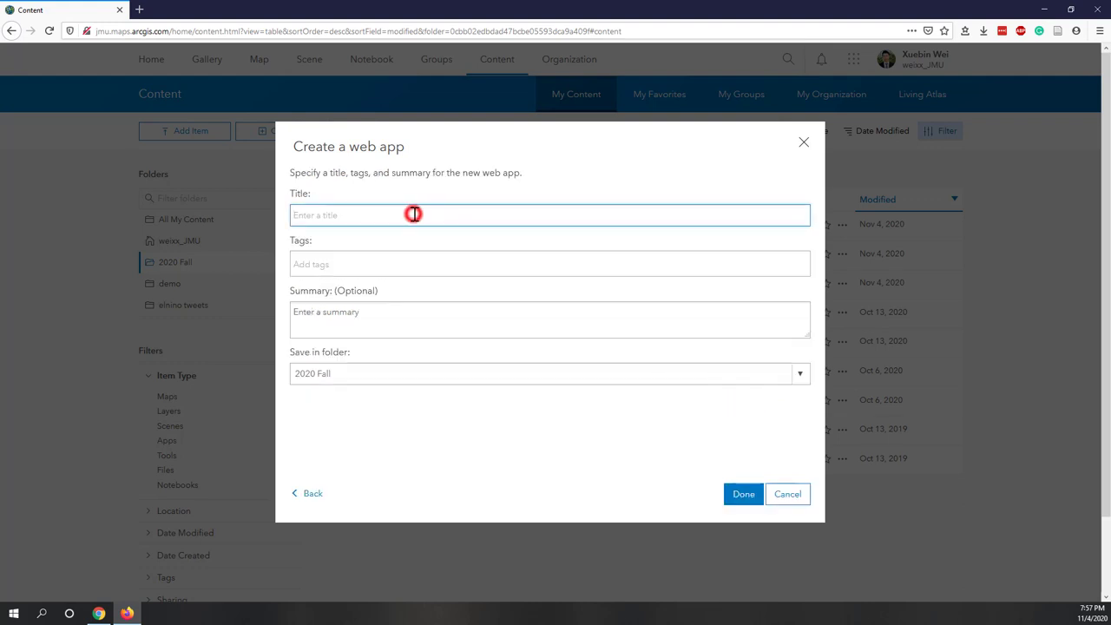
pyautogui.write('lab11')
pyautogui.click(374, 271)
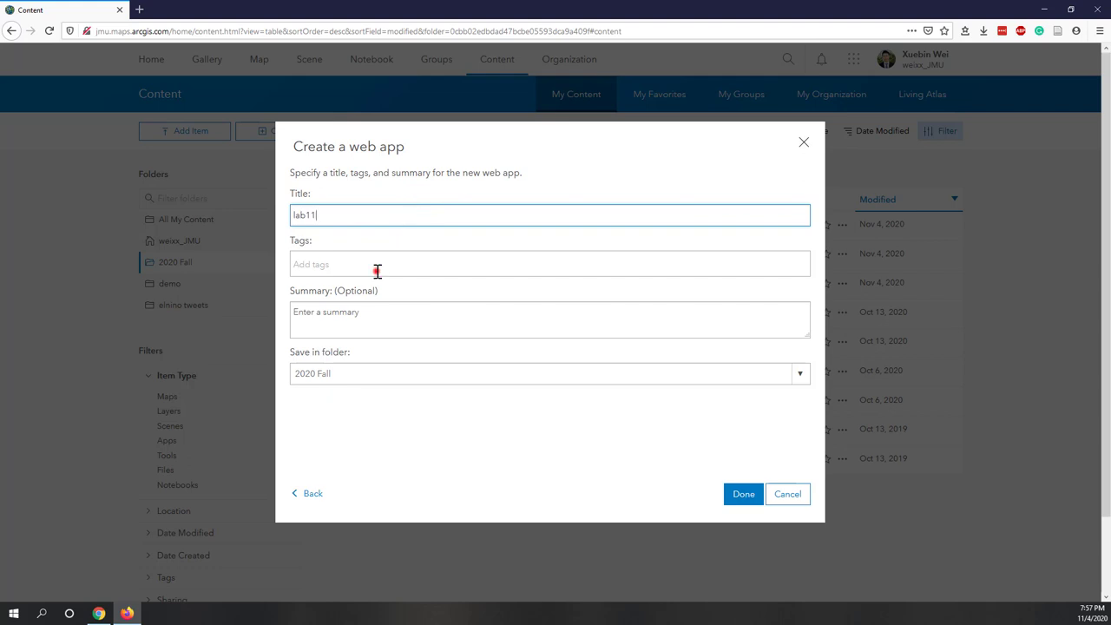
pyautogui.write('geo')
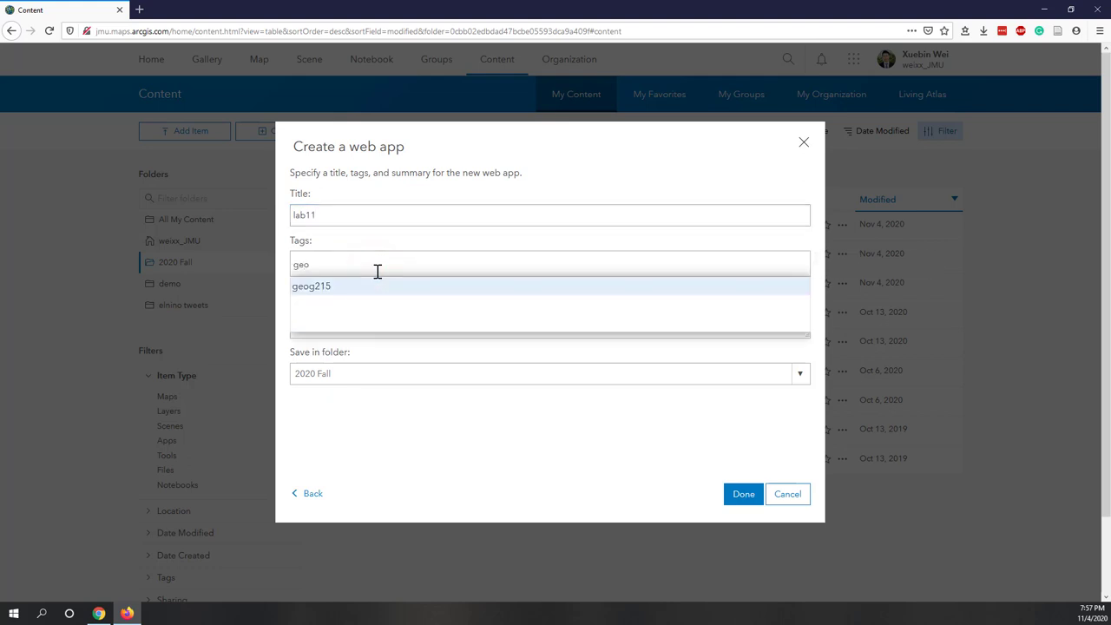
pyautogui.click(350, 287)
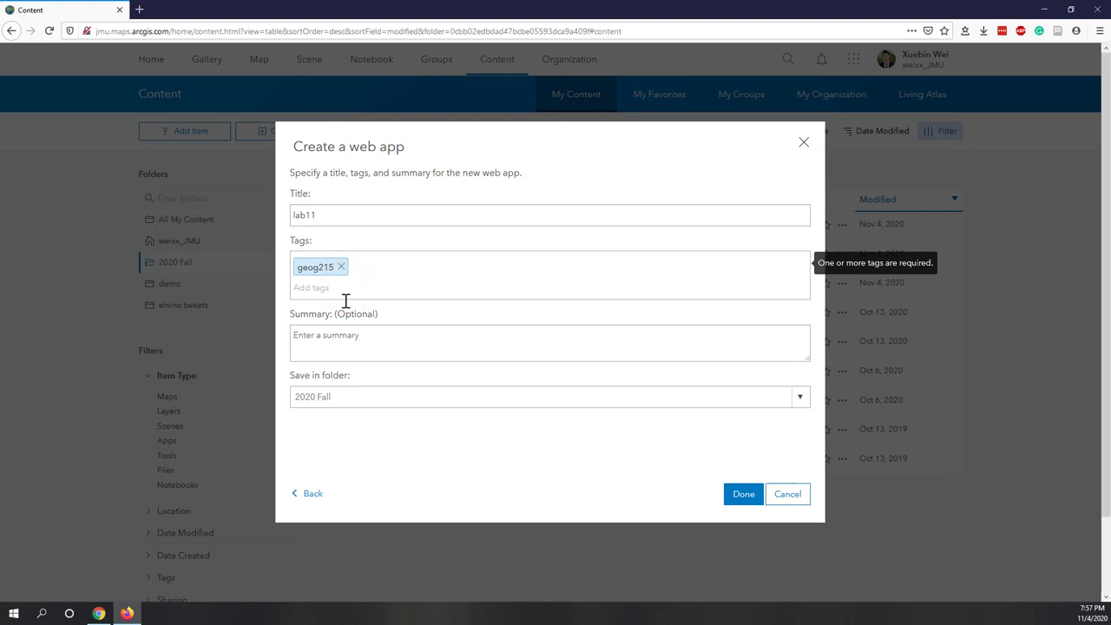
pyautogui.click(336, 337)
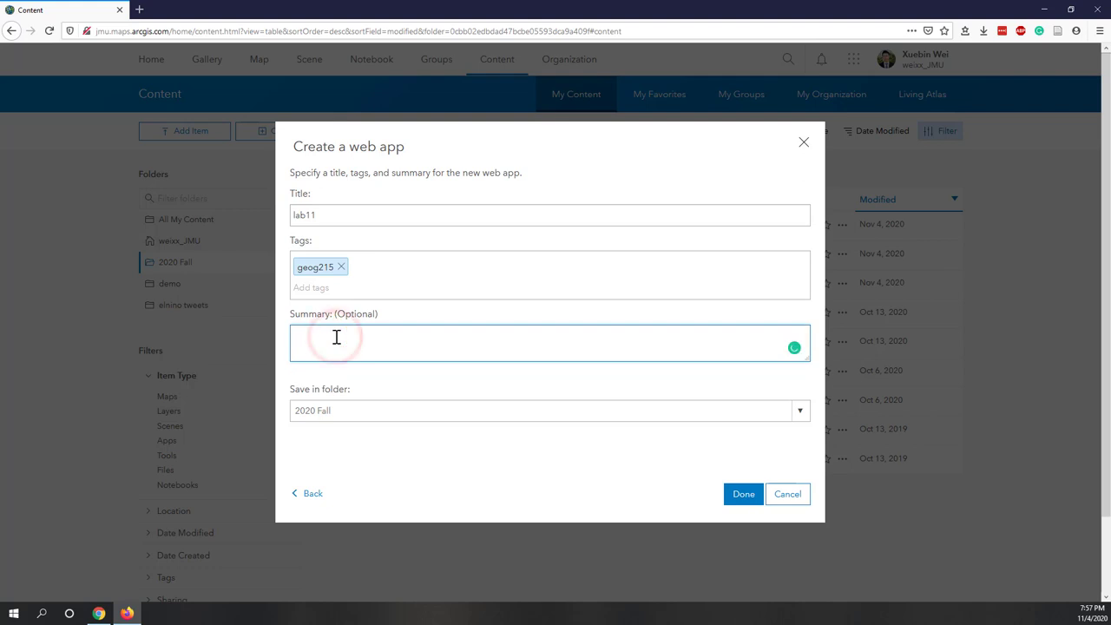
pyautogui.click(373, 459)
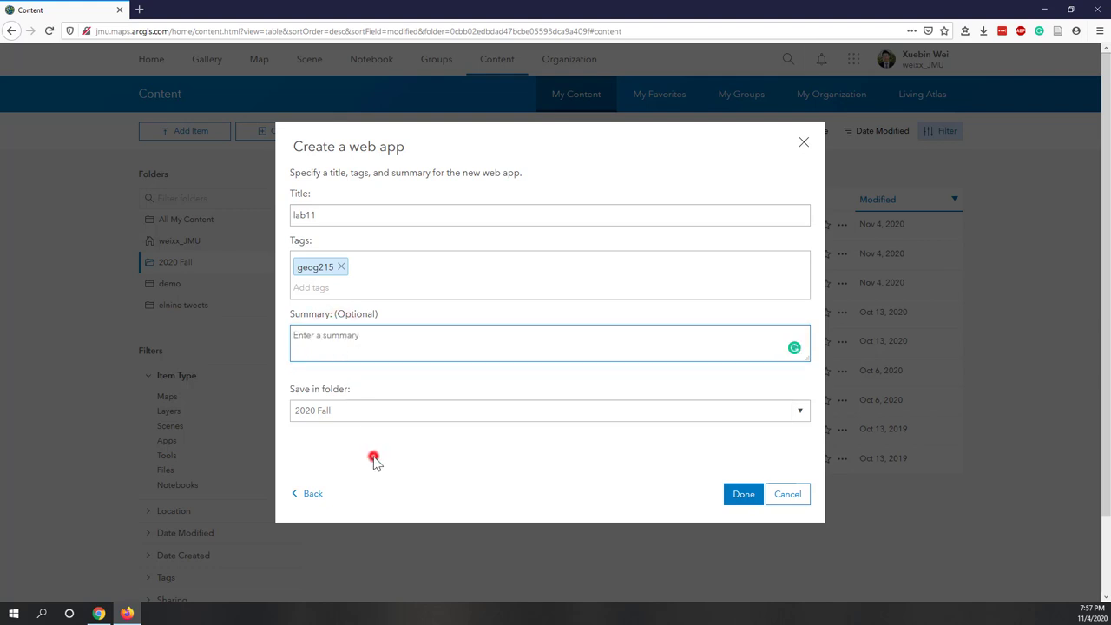
pyautogui.click(354, 410)
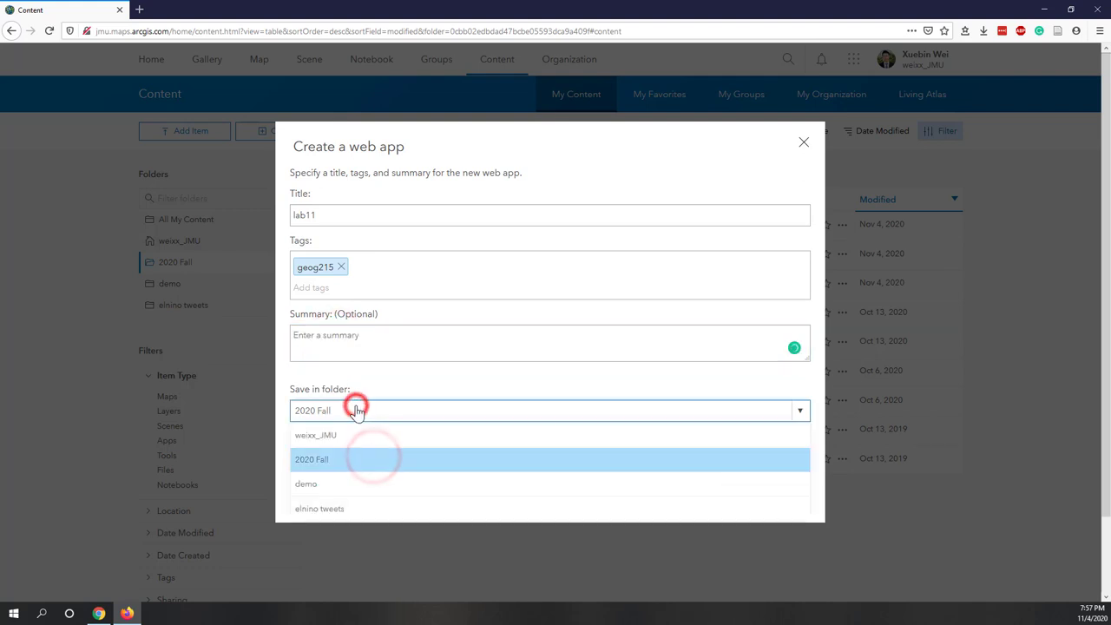
pyautogui.click(320, 464)
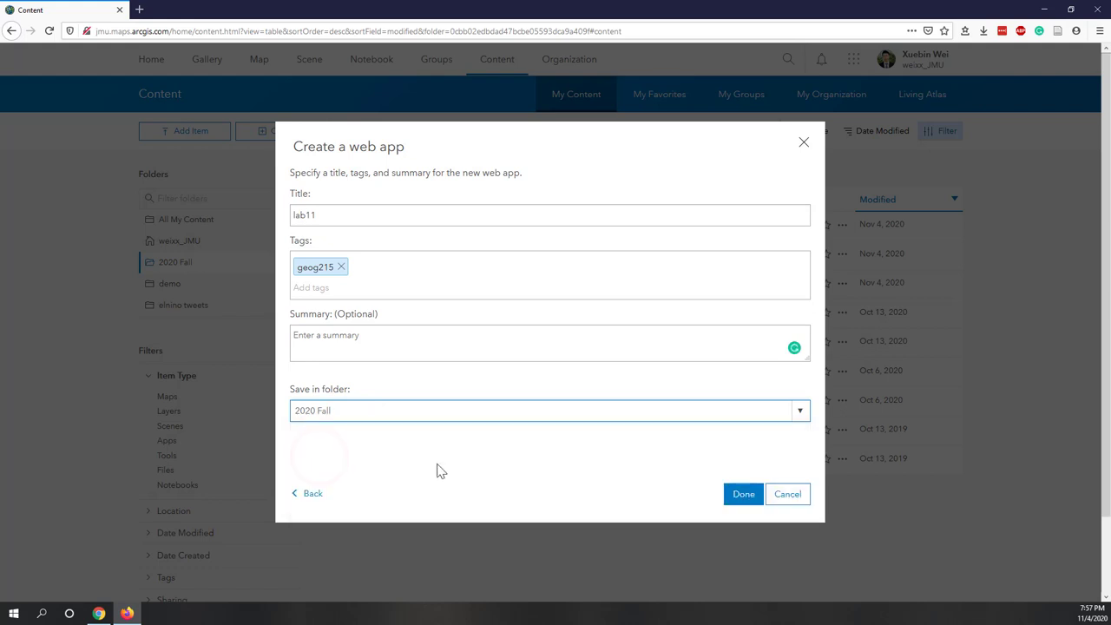
pyautogui.click(739, 500)
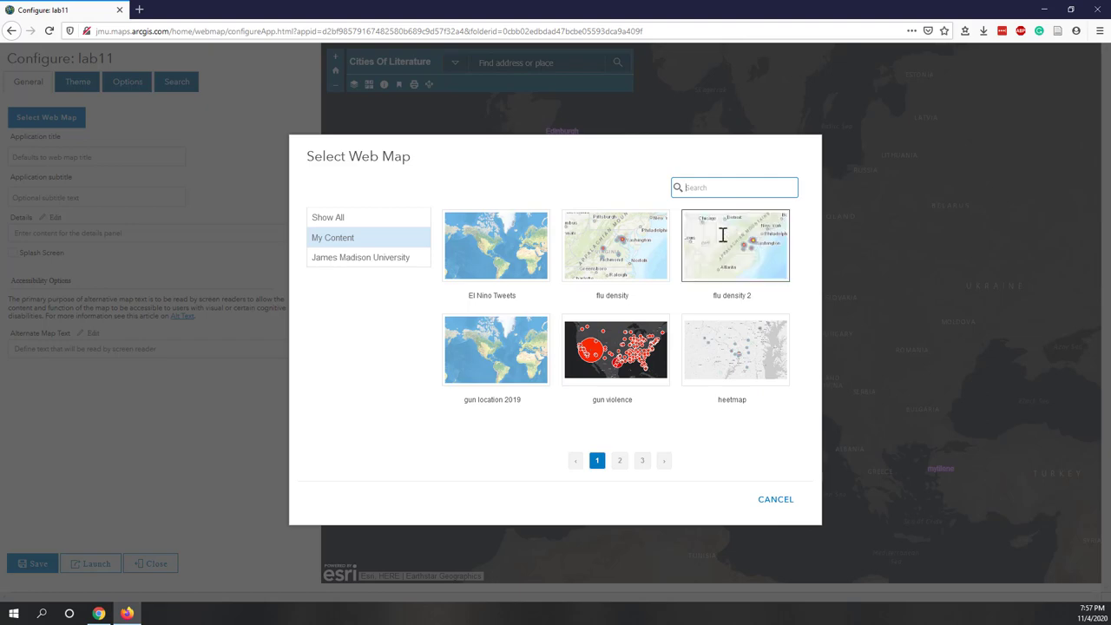
# Step: Search the account's web maps for lab11 and choose lab11_map as the app's web map
pyautogui.click(720, 182)
pyautogui.write('lab11')
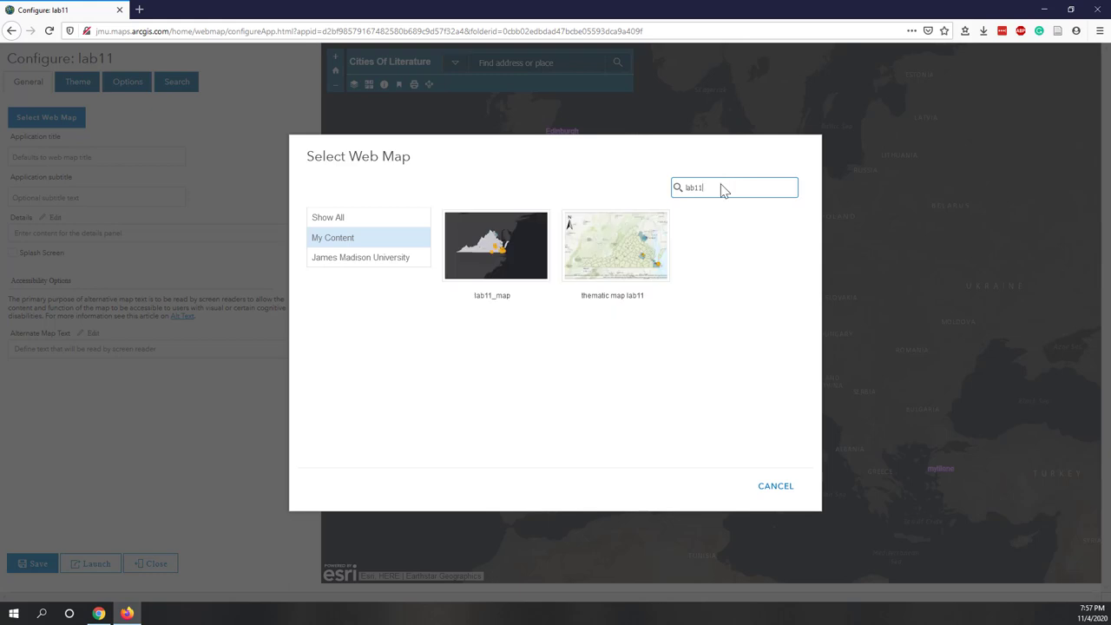
pyautogui.click(506, 254)
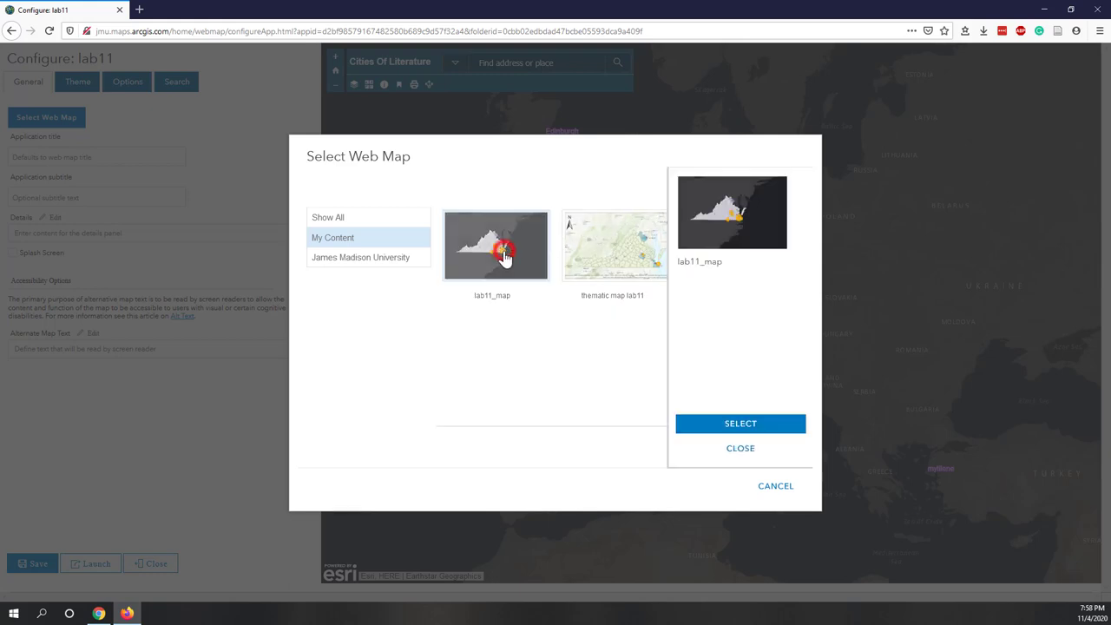
pyautogui.click(731, 426)
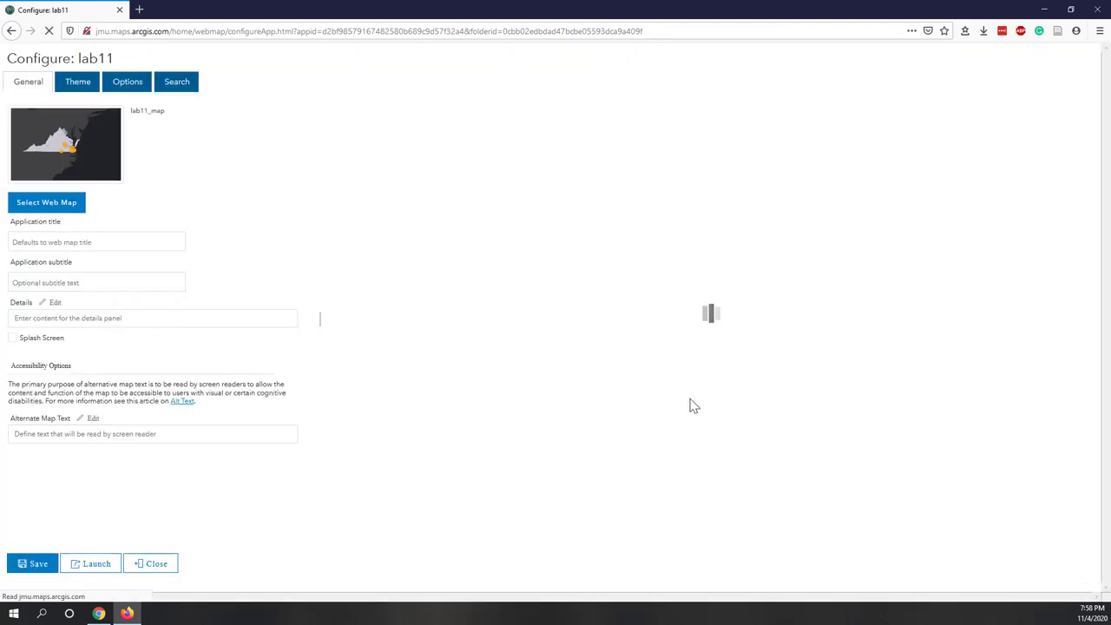
pyautogui.scroll(-1, 848, 353)
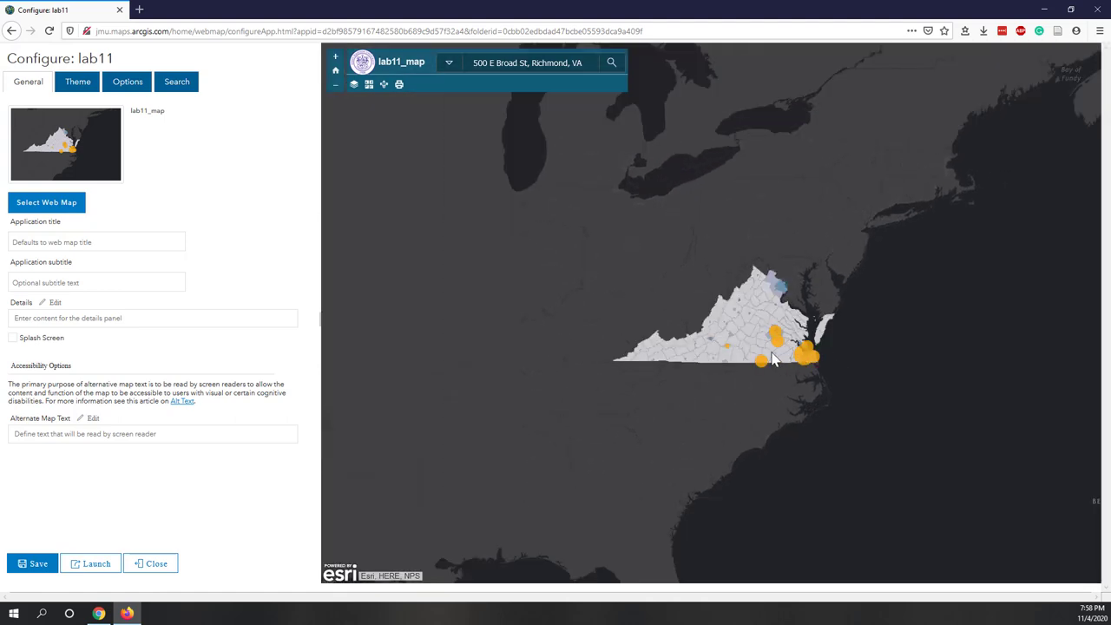
pyautogui.scroll(1, 773, 360)
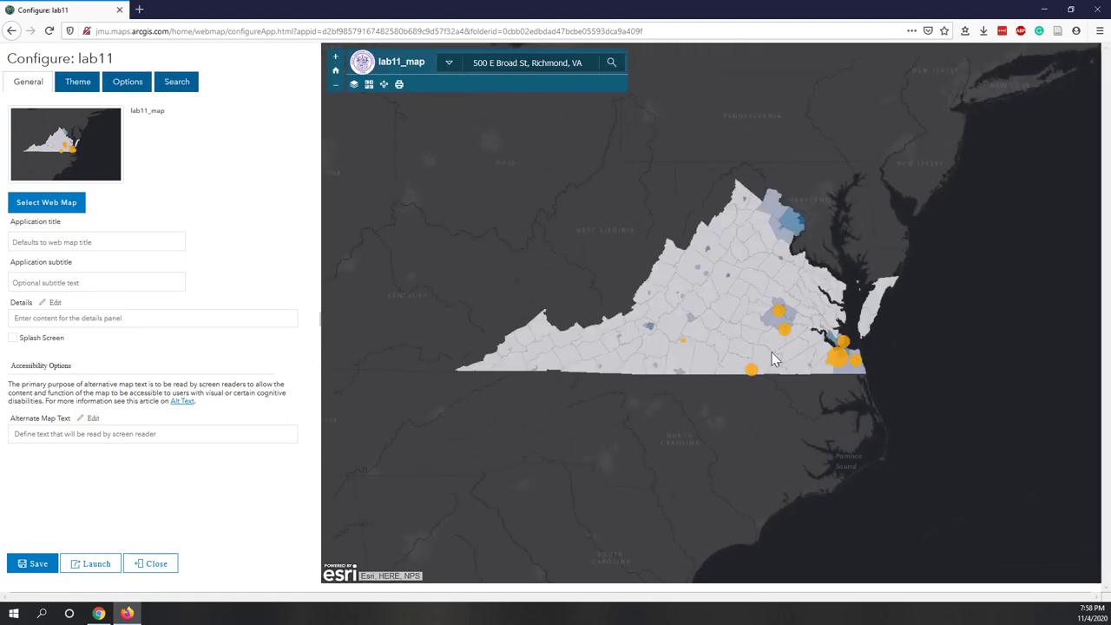
# Step: Set the application title to "Lab11" and the subtitle to "my first arcgis app", and open the details text for editing
pyautogui.click(48, 242)
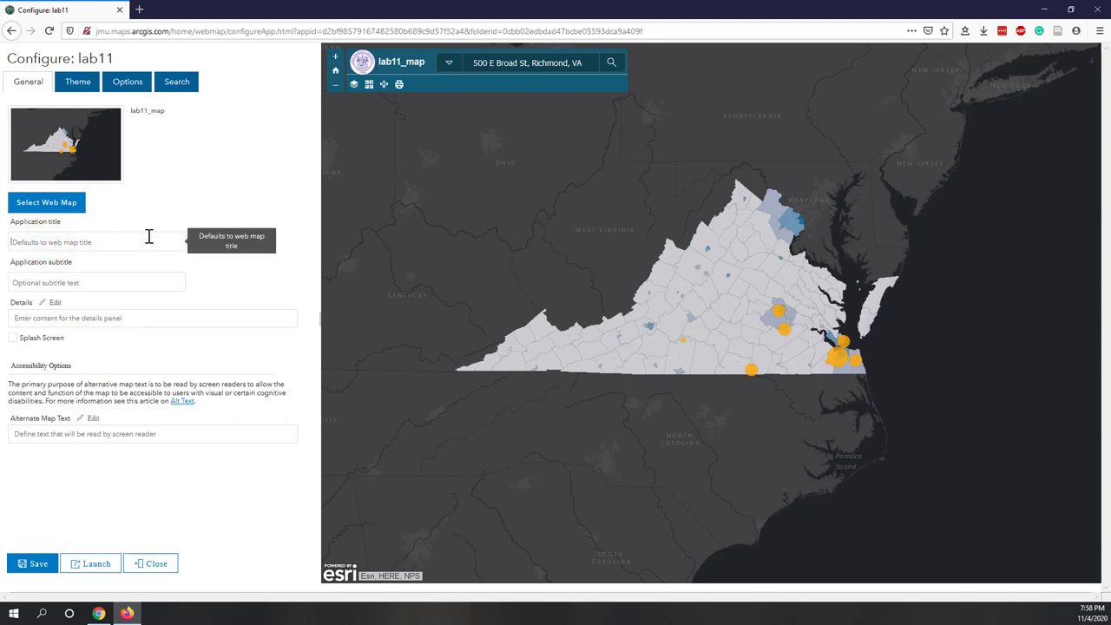
pyautogui.write('Lab11')
pyautogui.click(122, 278)
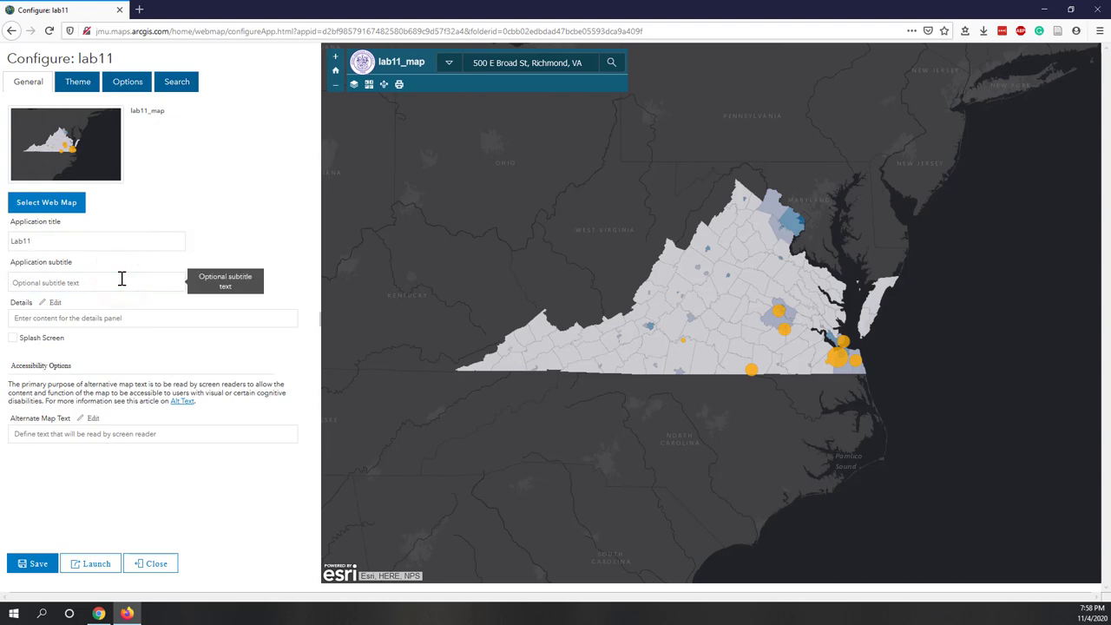
pyautogui.write('my first arcgis app')
pyautogui.click(128, 317)
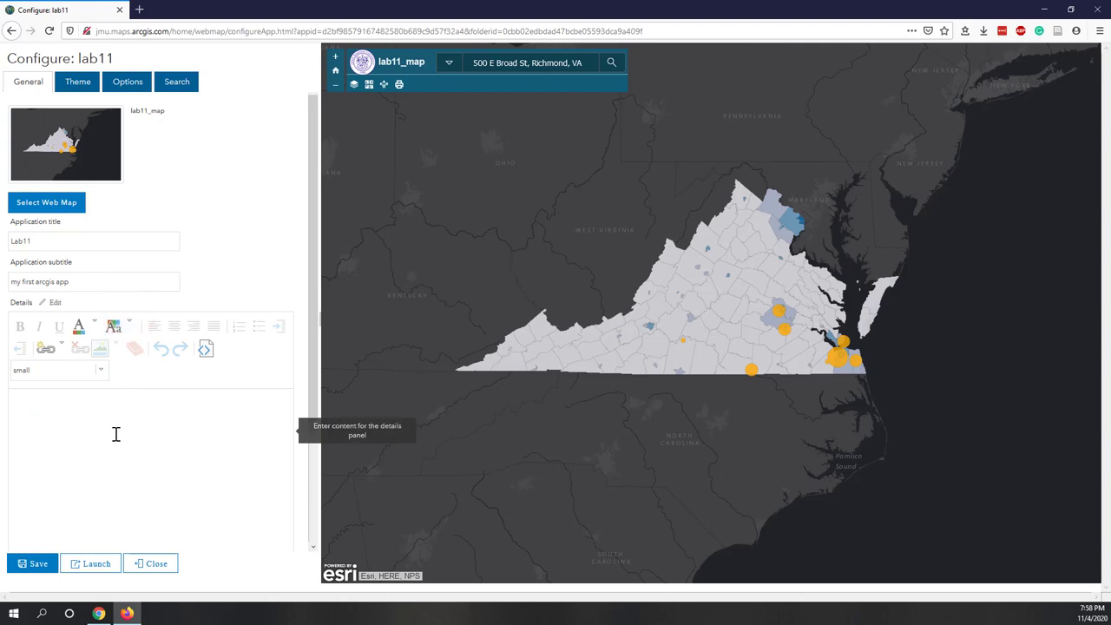
pyautogui.scroll(-1, 115, 434)
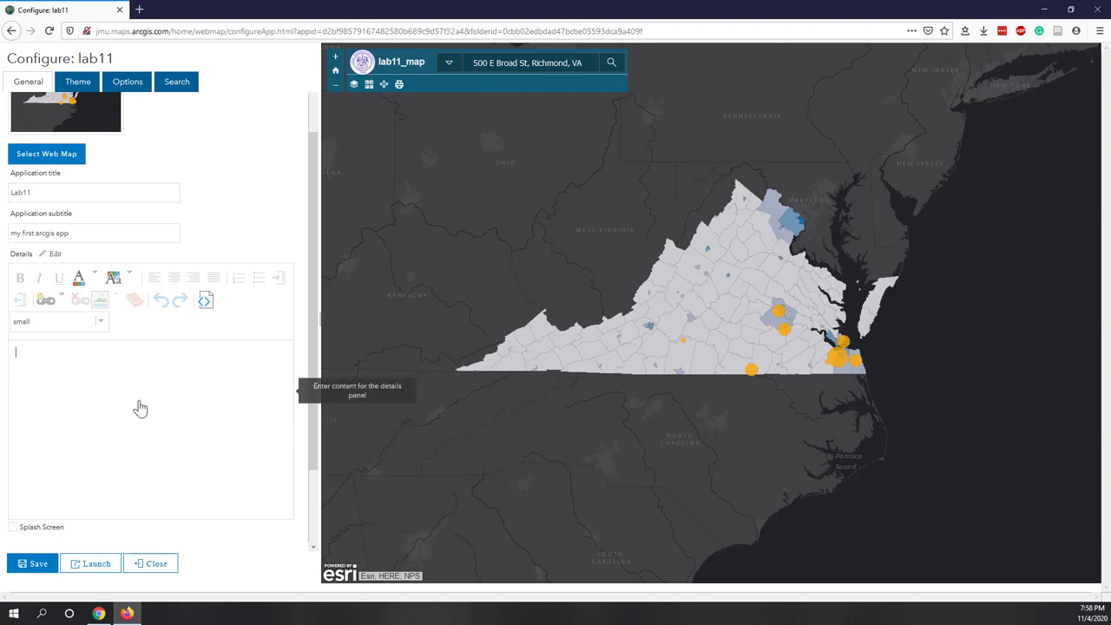
pyautogui.scroll(-2, 146, 420)
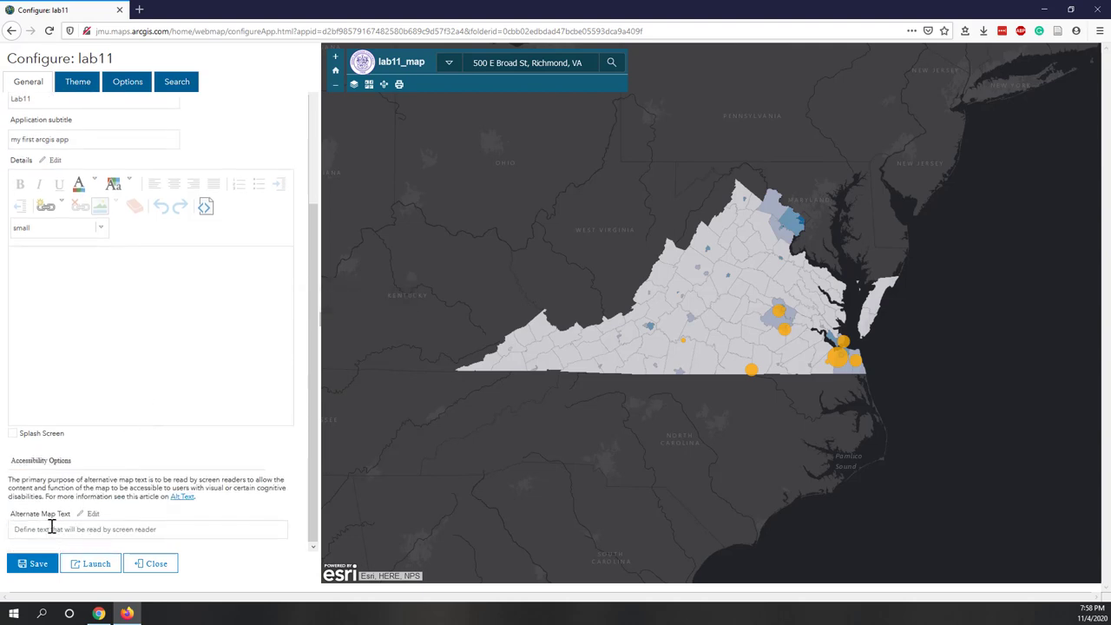
# Step: Review the app's alternate map text, theme colors and layout, toolbar options and search sources
pyautogui.click(122, 529)
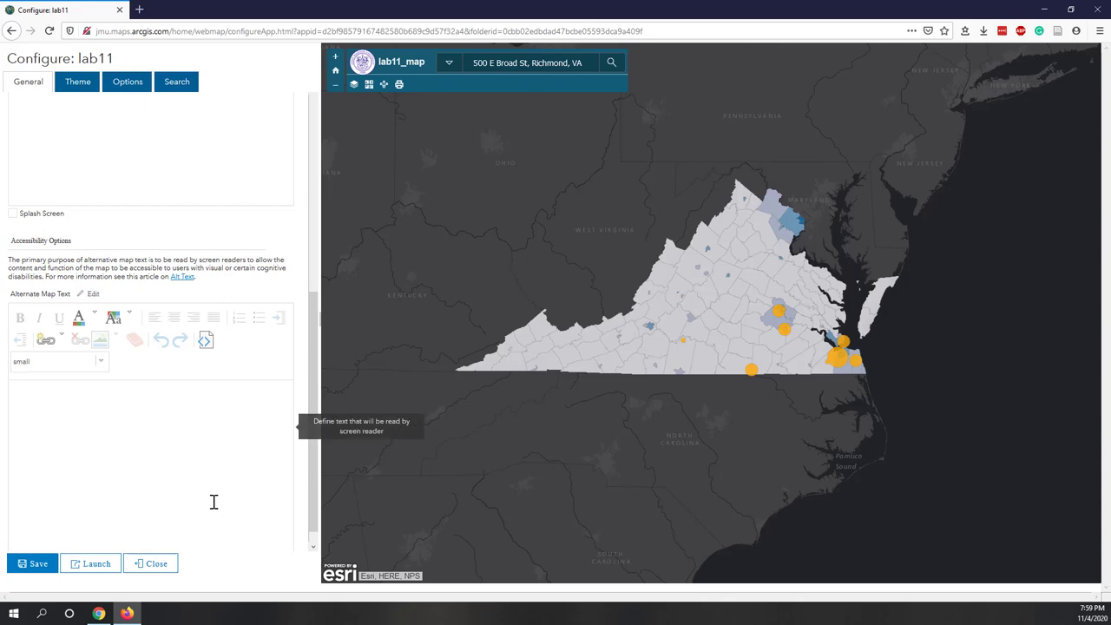
pyautogui.click(79, 82)
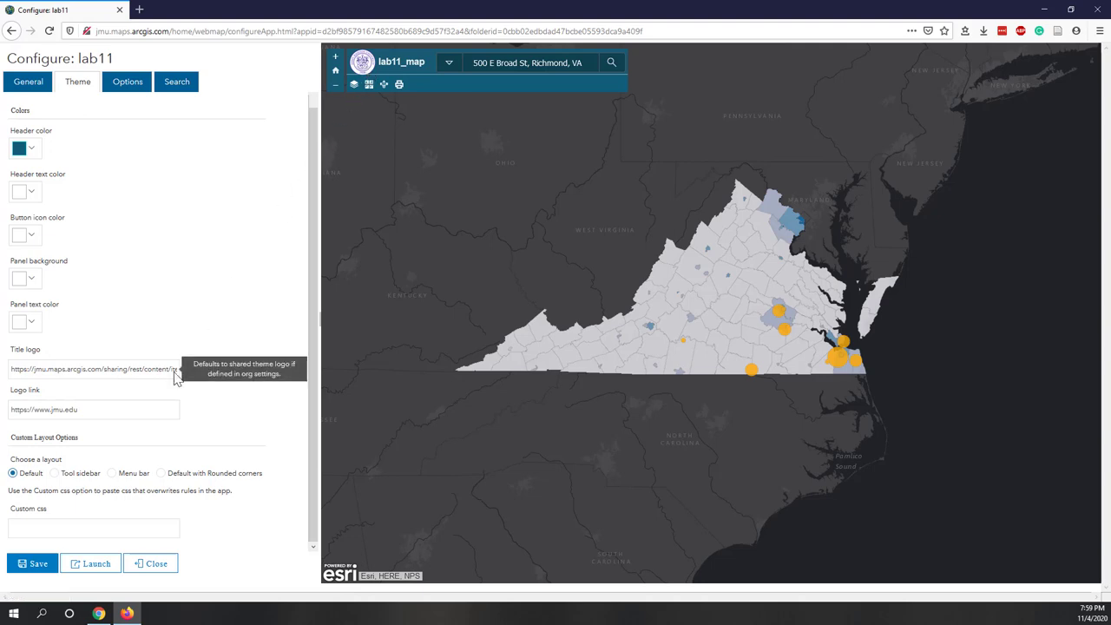
pyautogui.click(124, 84)
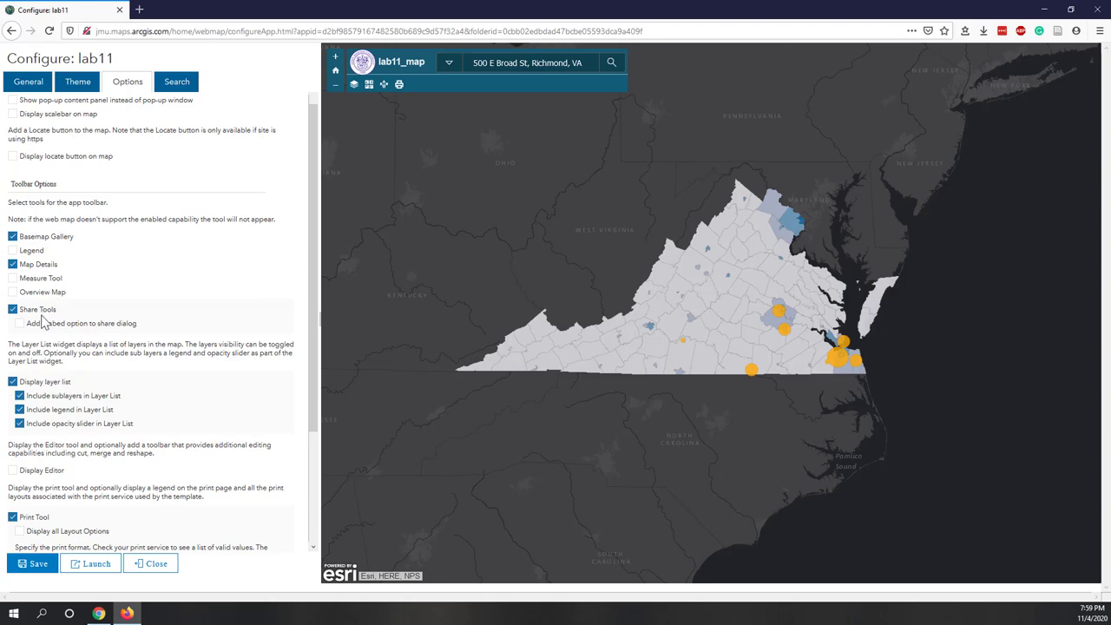
pyautogui.scroll(-3, 126, 395)
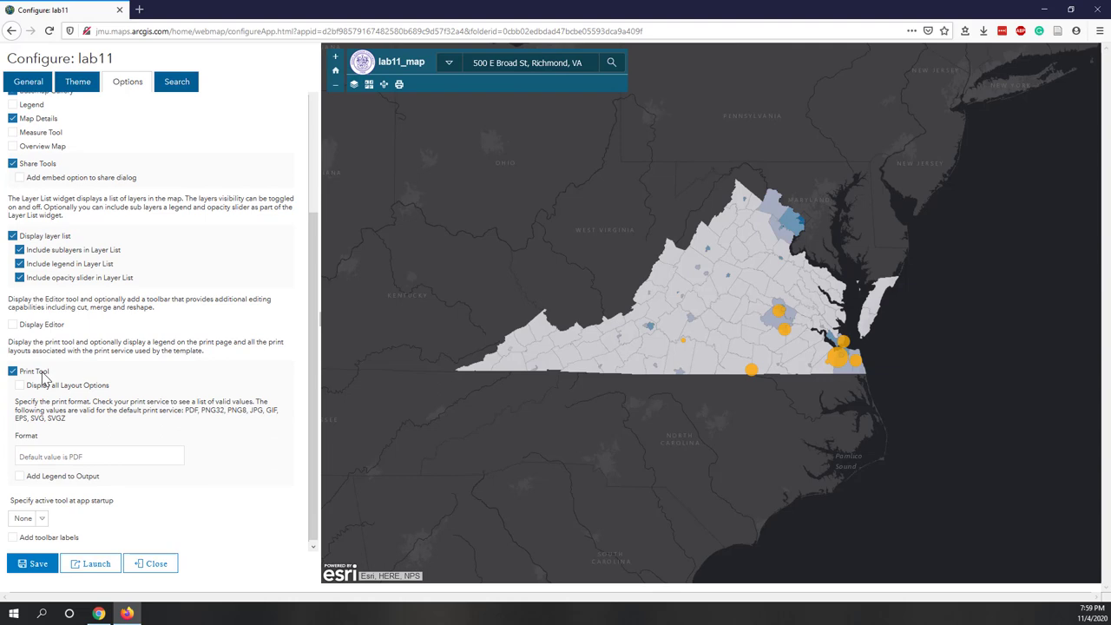
pyautogui.click(178, 82)
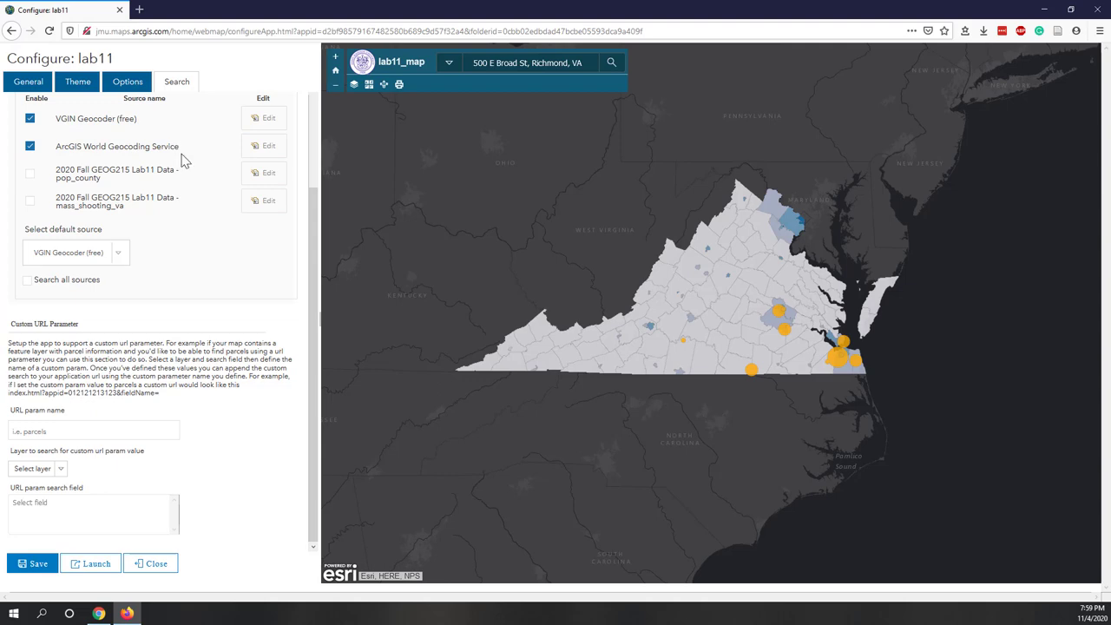
# Step: Save the lab11 app configuration and launch the app
pyautogui.click(36, 564)
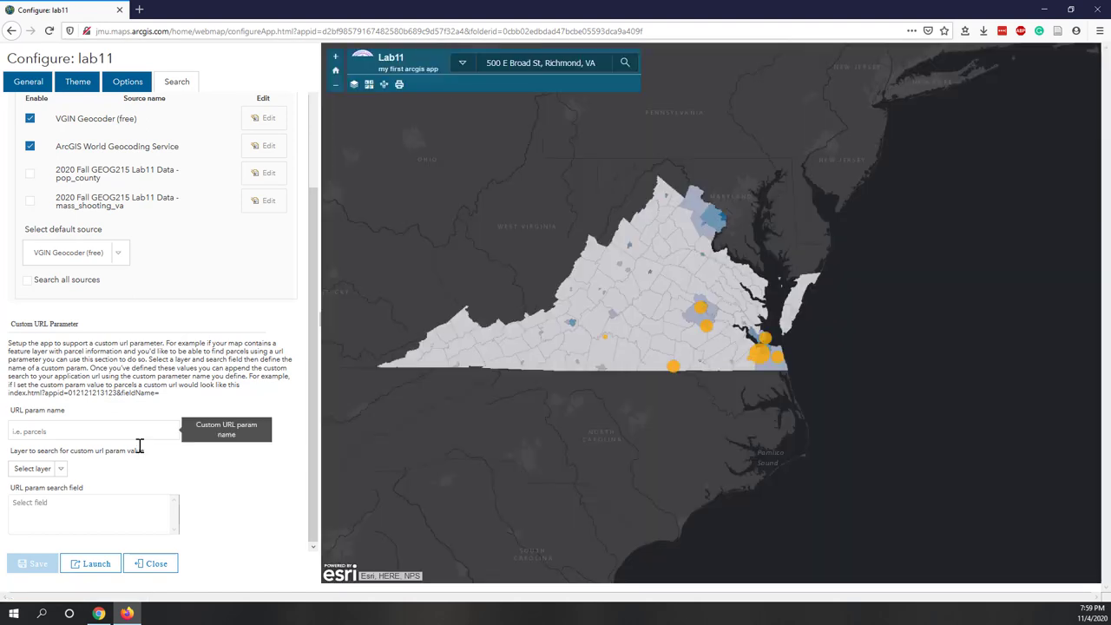
pyautogui.click(92, 565)
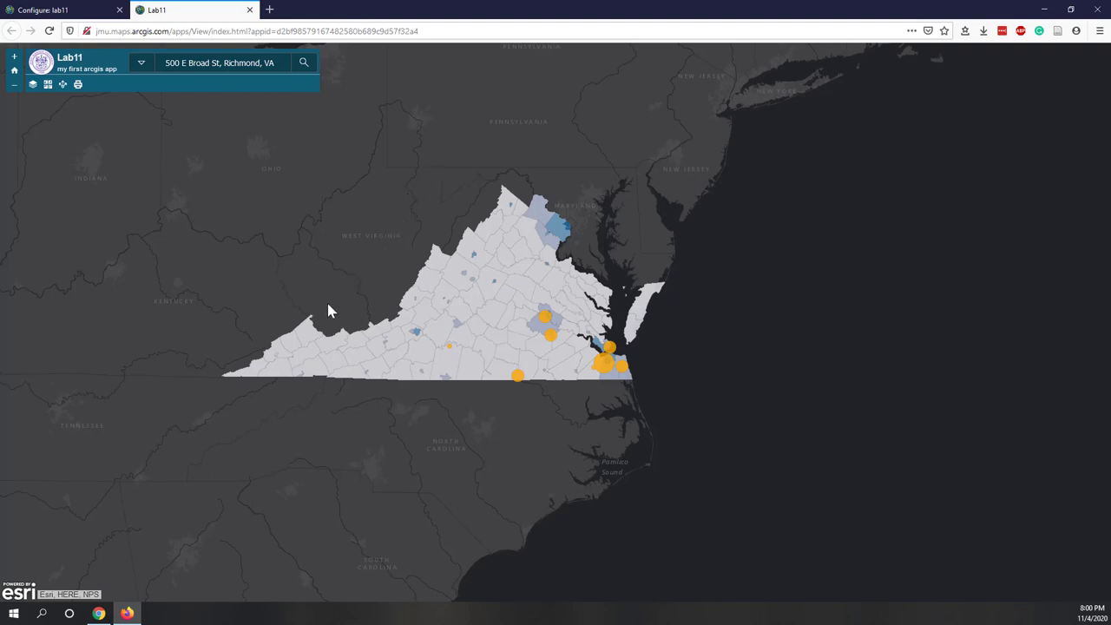
pyautogui.scroll(2, 327, 300)
pyautogui.scroll(-2, 327, 300)
# Step: Examine the pop county layer's legend and opacity settings in the layer list, and check the basemap gallery
pyautogui.click(33, 85)
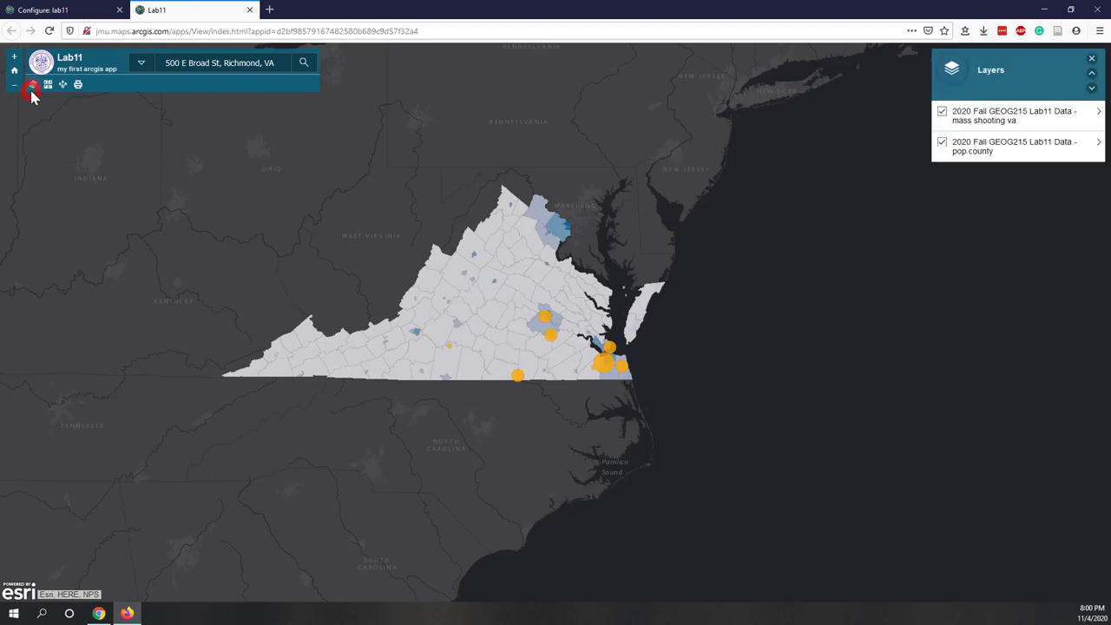
pyautogui.click(1100, 144)
pyautogui.click(1099, 144)
pyautogui.click(1099, 142)
pyautogui.click(993, 175)
pyautogui.click(955, 175)
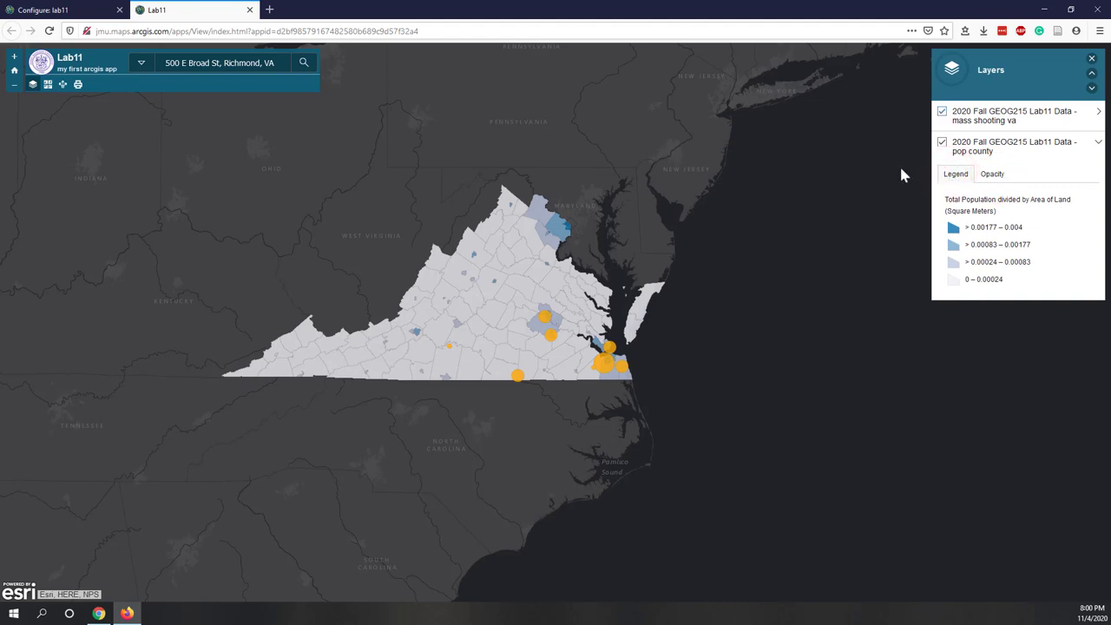
pyautogui.click(48, 84)
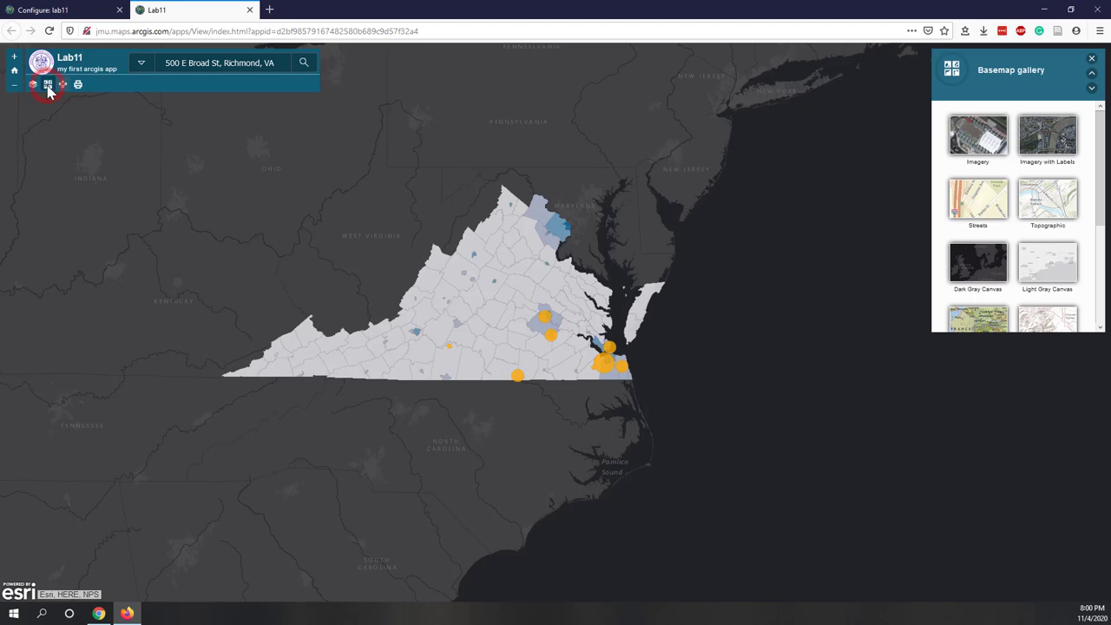
# Step: Copy the app's short share link for a map view showing all of Virginia and its neighboring states
pyautogui.click(63, 85)
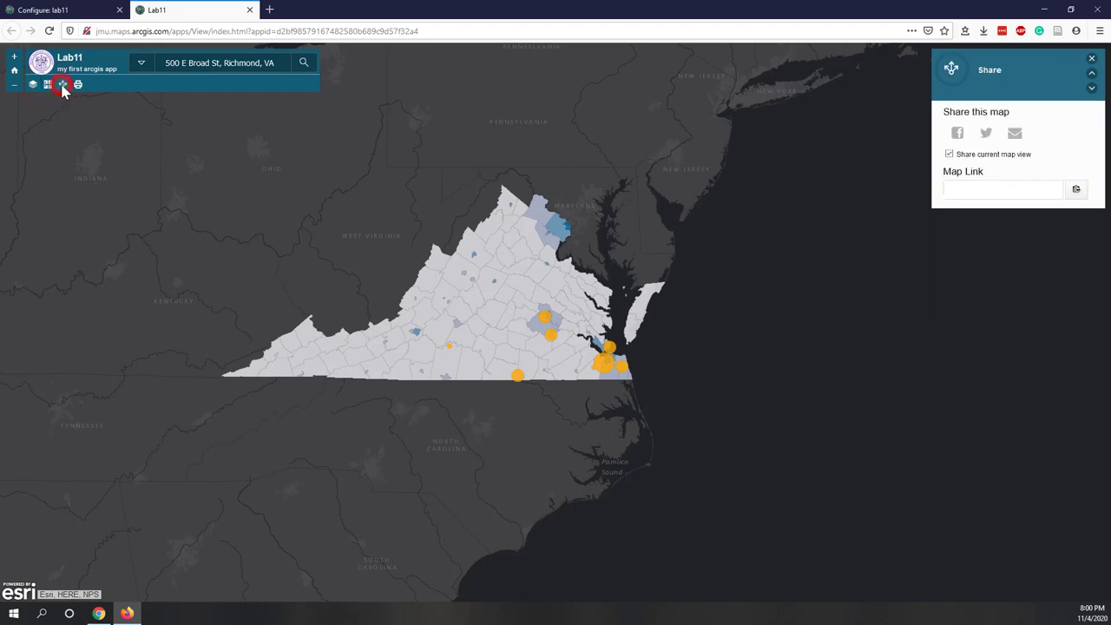
pyautogui.click(1075, 193)
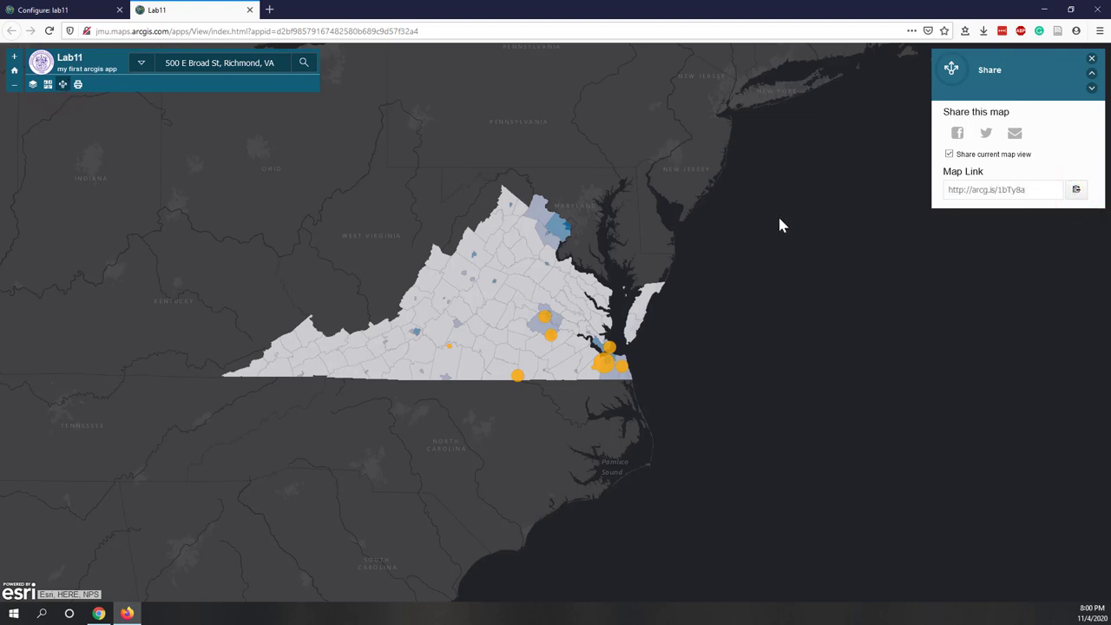
pyautogui.scroll(2, 691, 245)
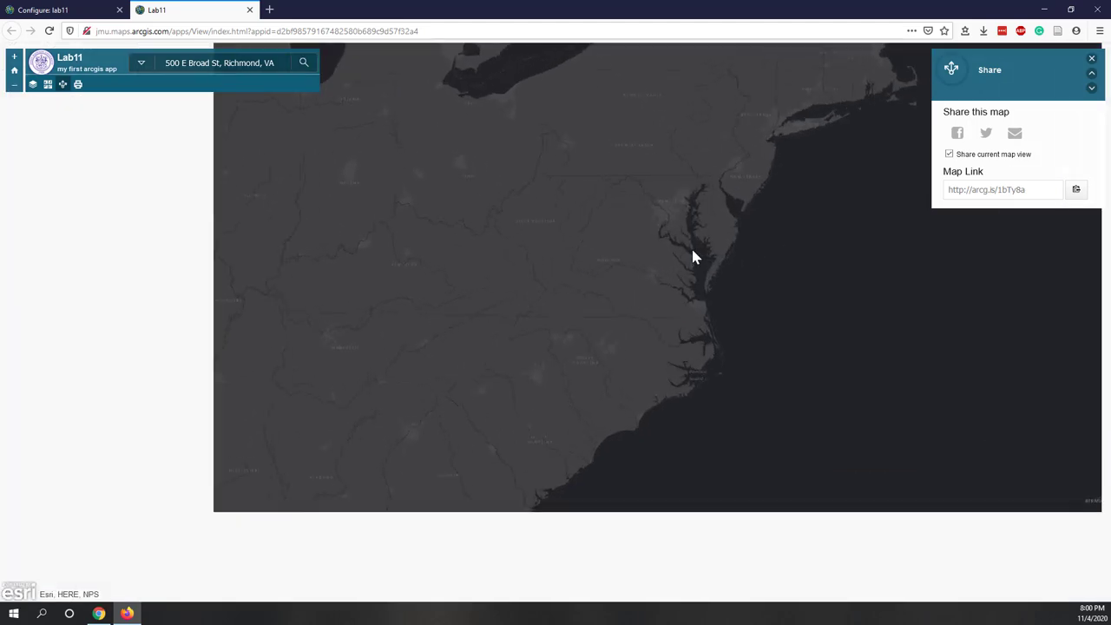
pyautogui.scroll(2, 693, 257)
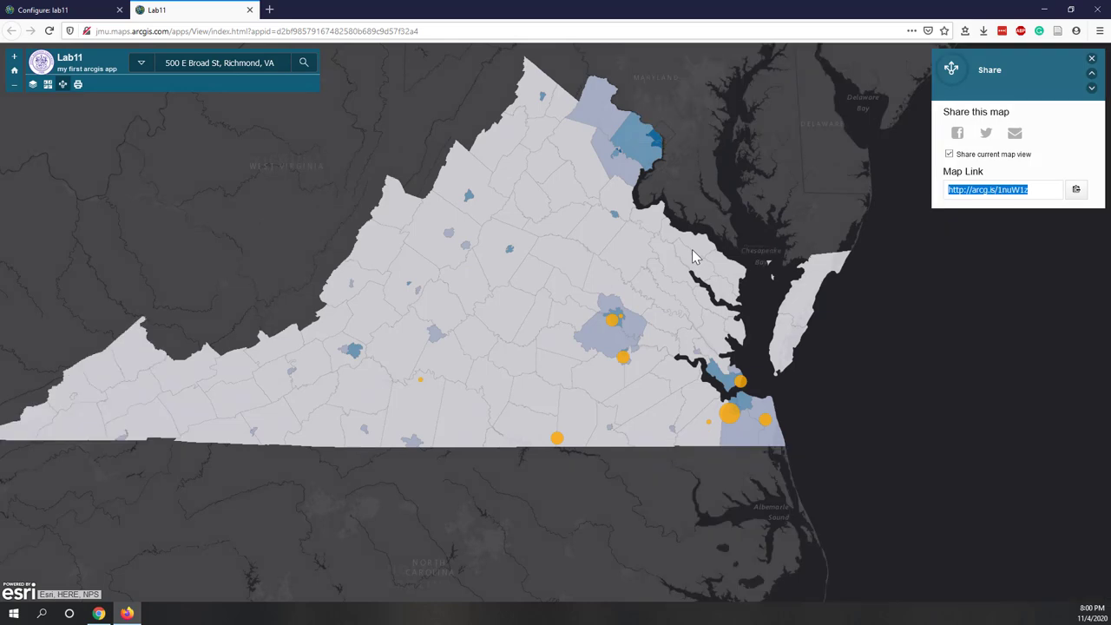
pyautogui.scroll(-1, 841, 337)
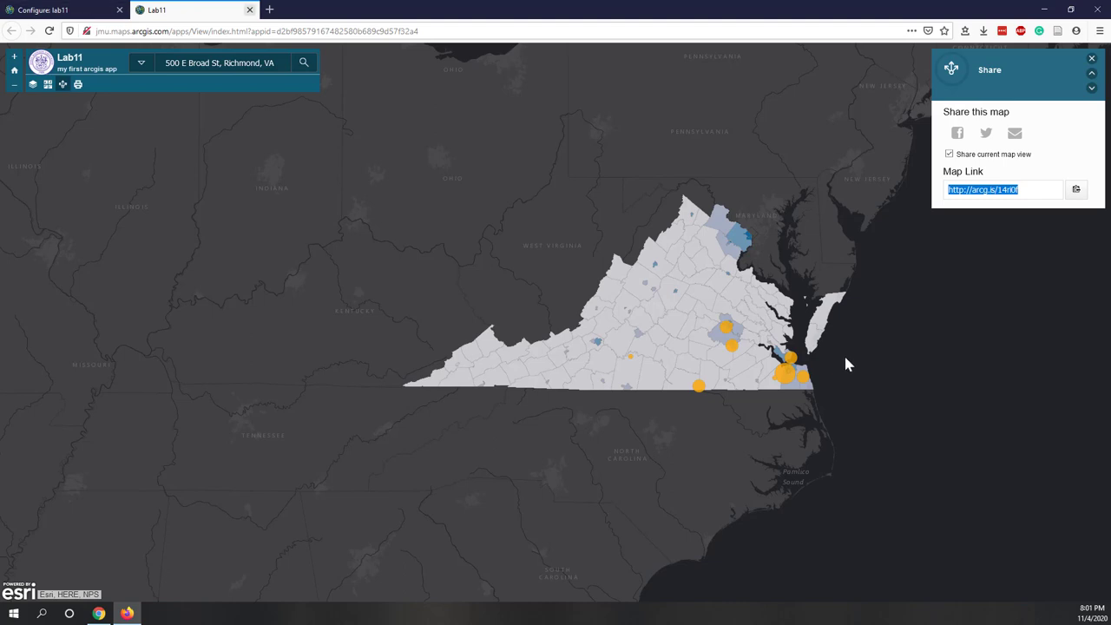
pyautogui.click(1077, 192)
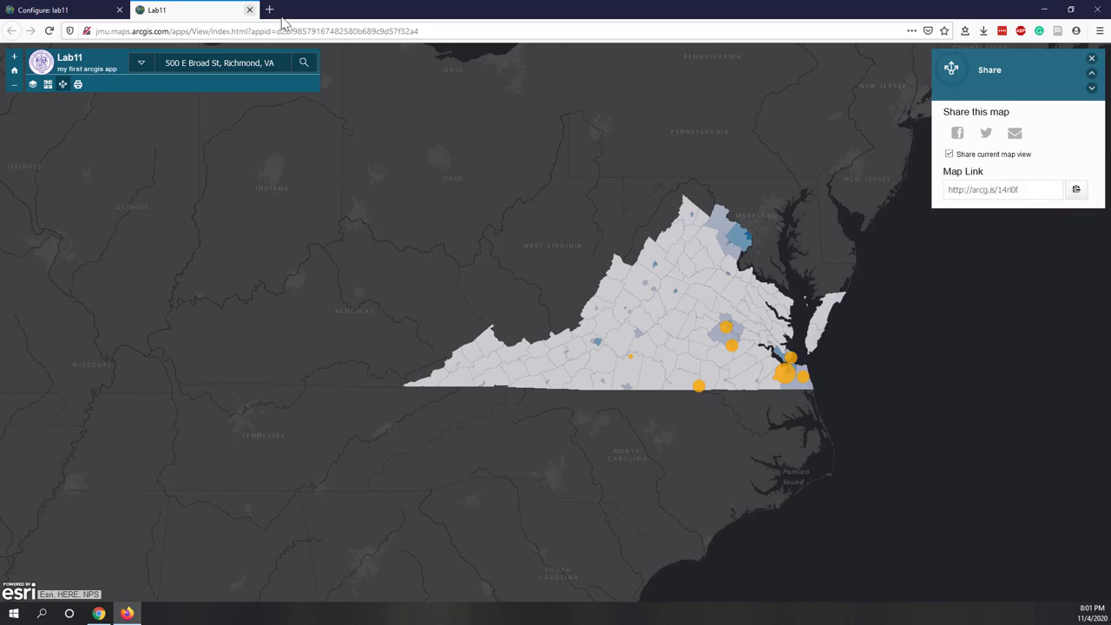
# Step: Close the launched app and its configuration, and return to the 2020 Fall folder's content list
pyautogui.click(251, 11)
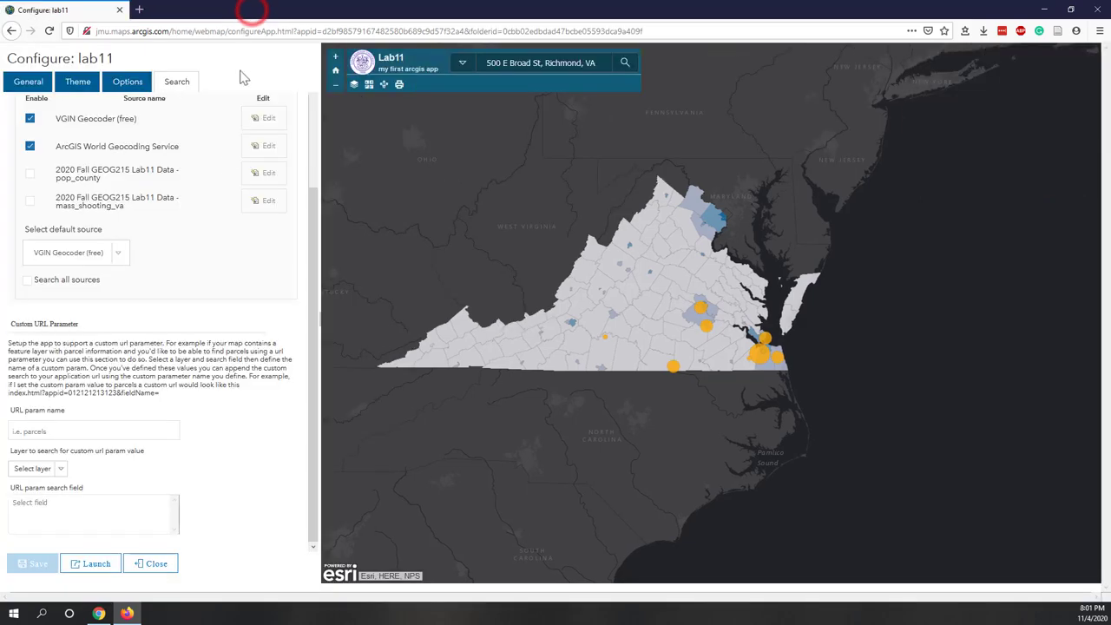
pyautogui.click(145, 565)
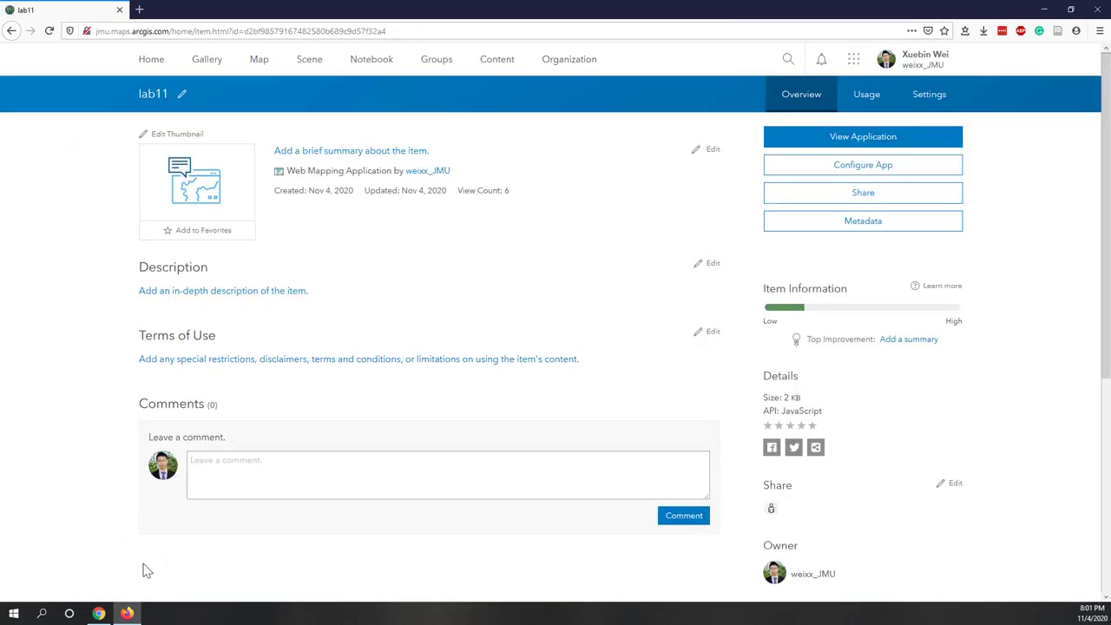
pyautogui.click(488, 67)
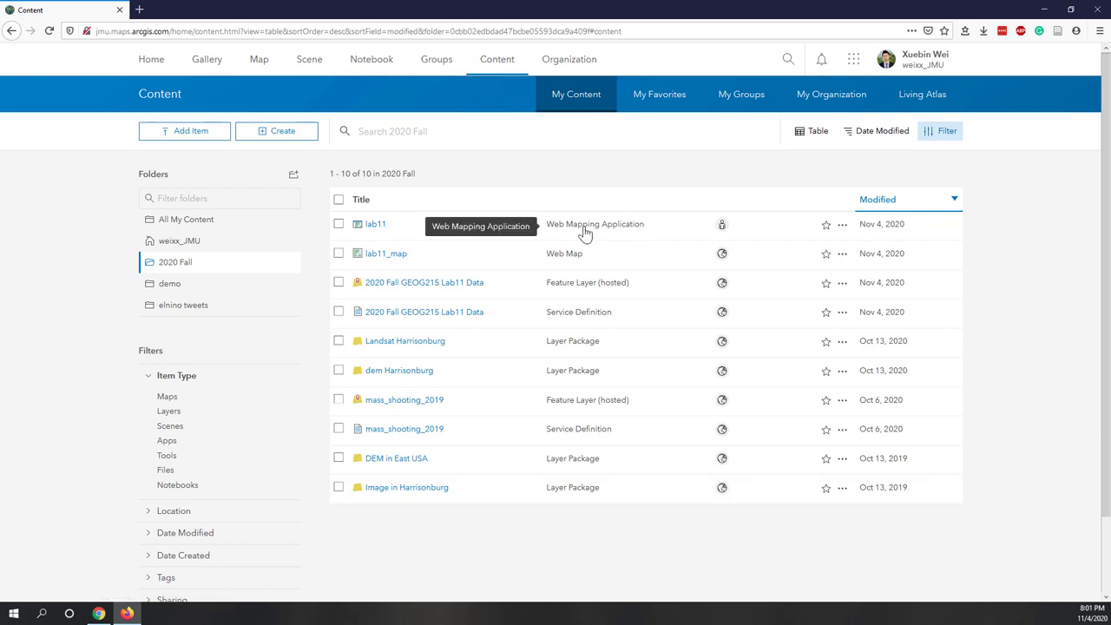
# Step: Share the lab11 web mapping application with Everyone (public)
pyautogui.click(722, 228)
pyautogui.click(436, 339)
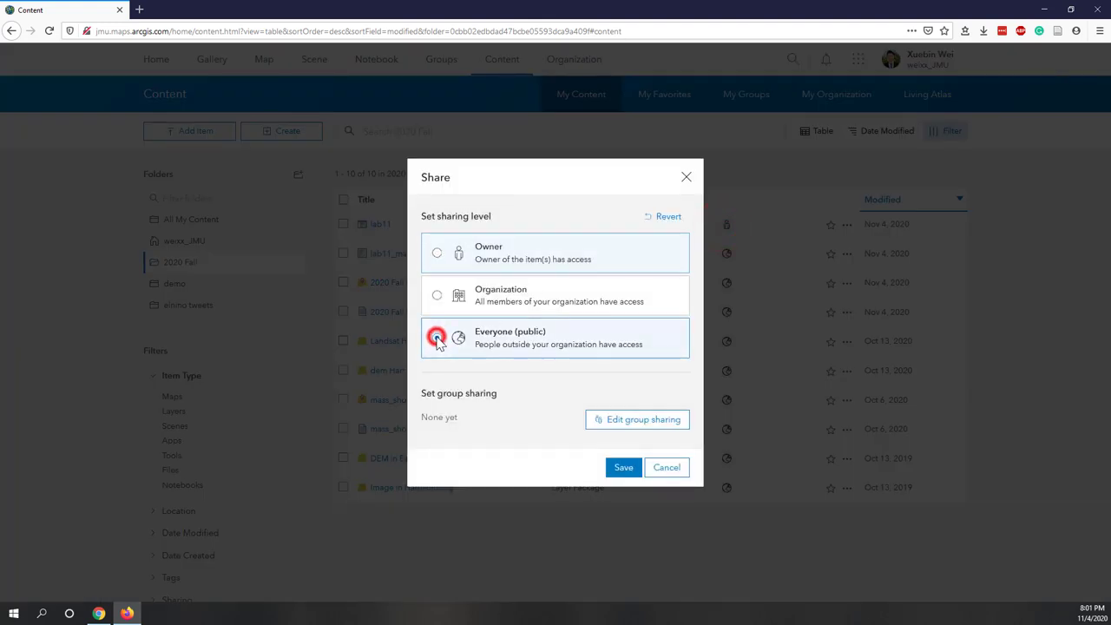
pyautogui.click(618, 467)
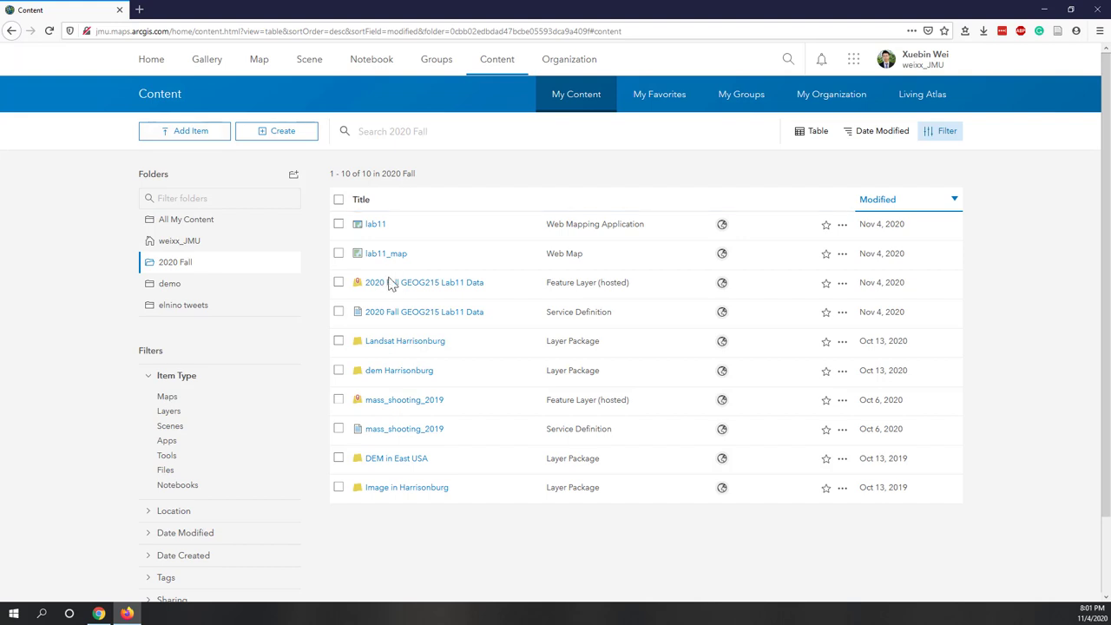
# Step: Open the copied app link in a new private browser window to test public access
pyautogui.click(1099, 33)
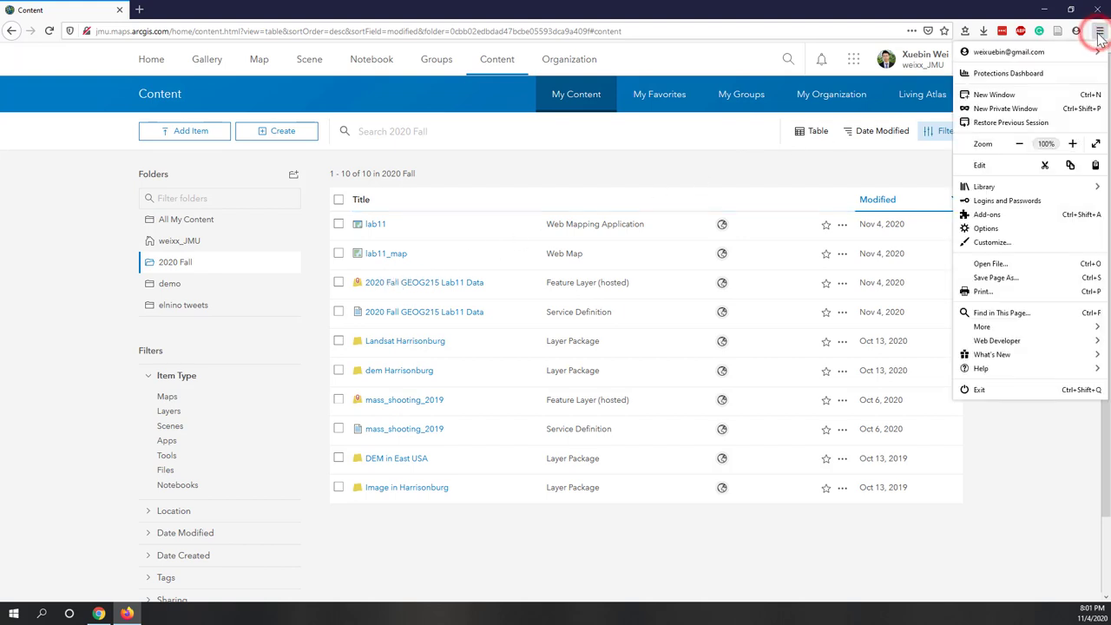
pyautogui.click(1005, 110)
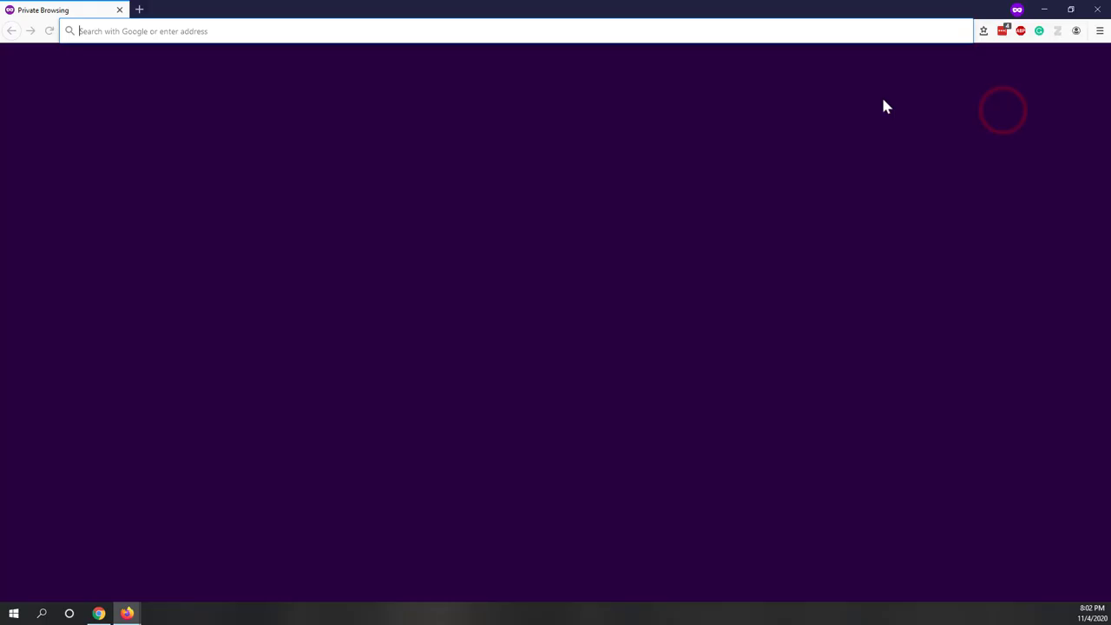
pyautogui.rightClick(160, 31)
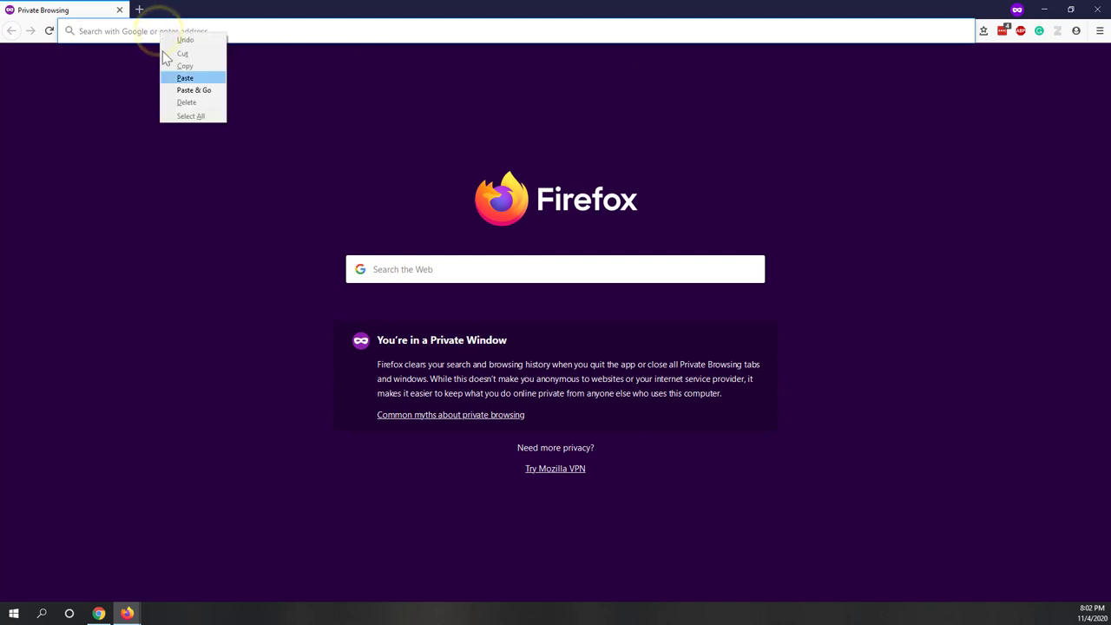
pyautogui.click(193, 90)
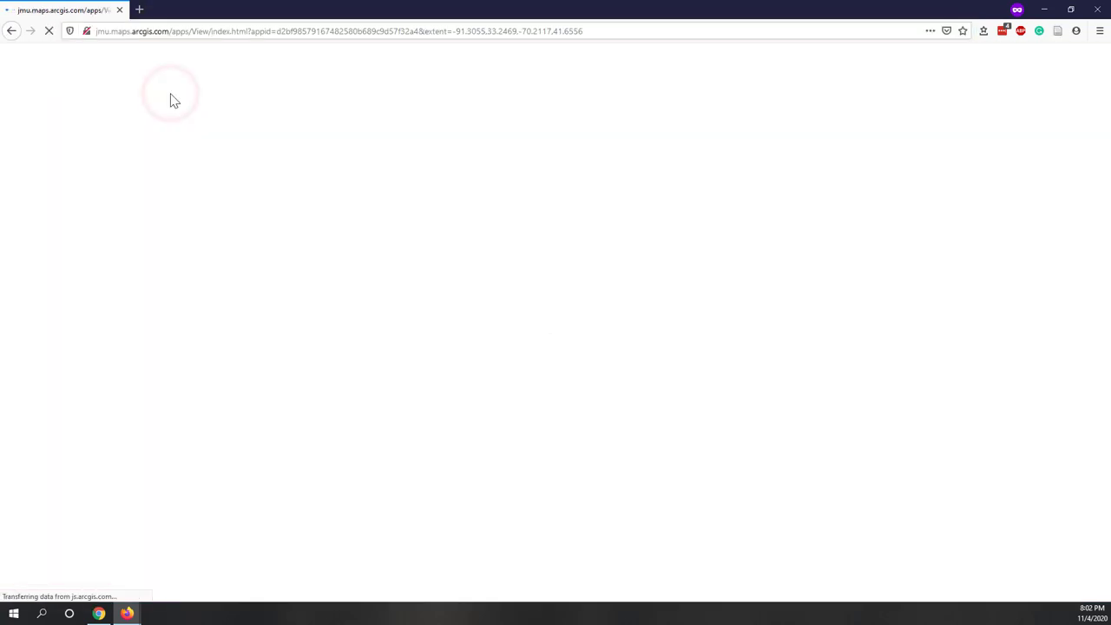